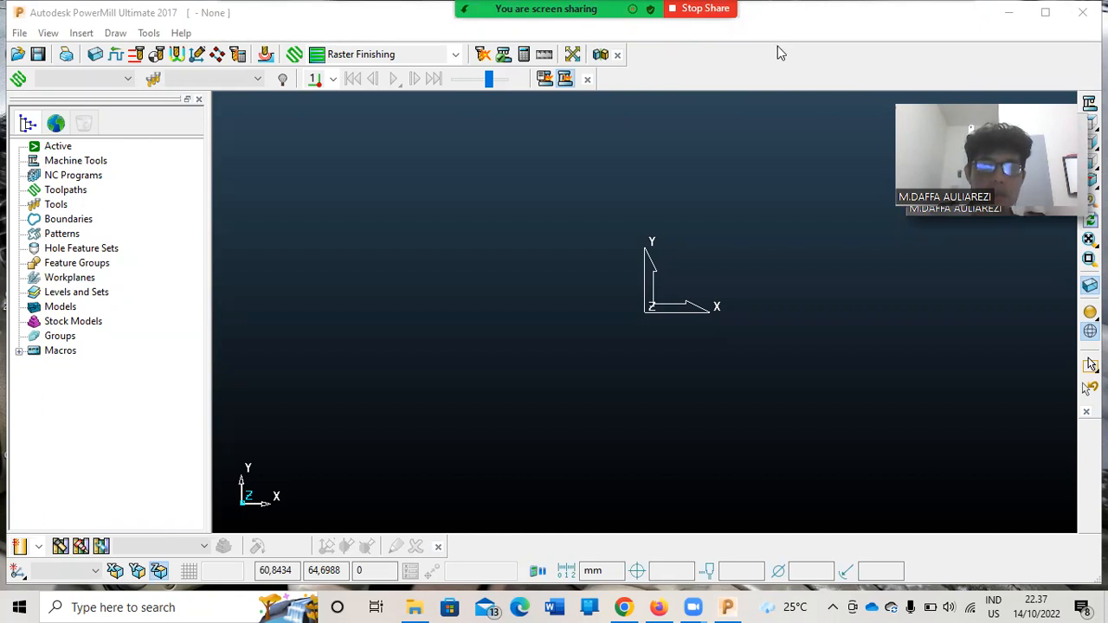
# Import the model file "part cnc modul 2" from the Documents folder
pyautogui.click(18, 33)
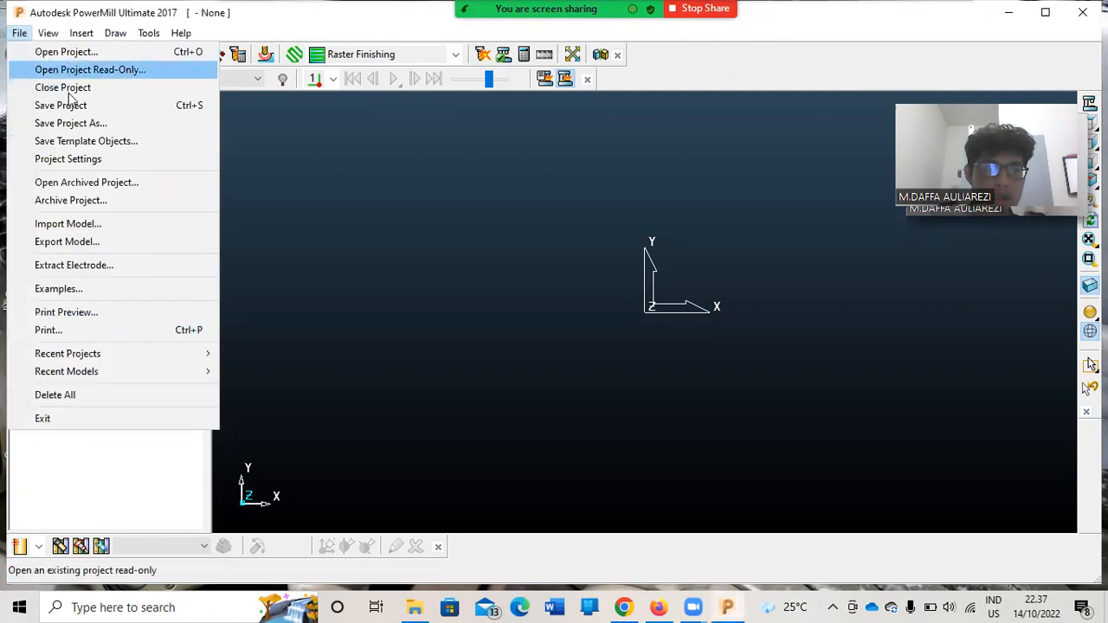
pyautogui.click(74, 224)
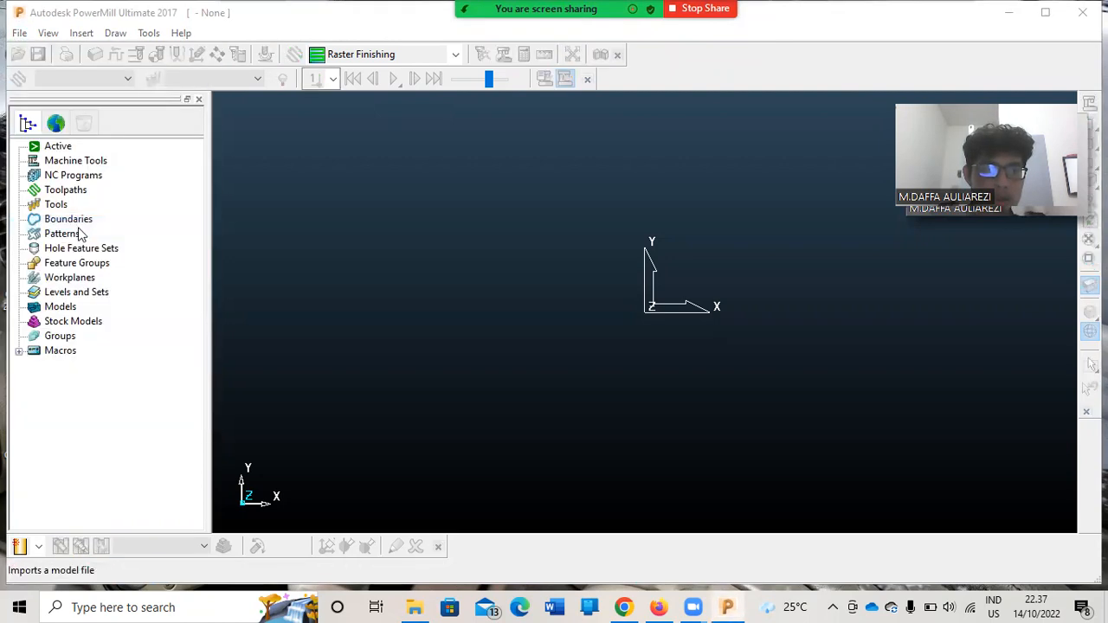
pyautogui.click(625, 215)
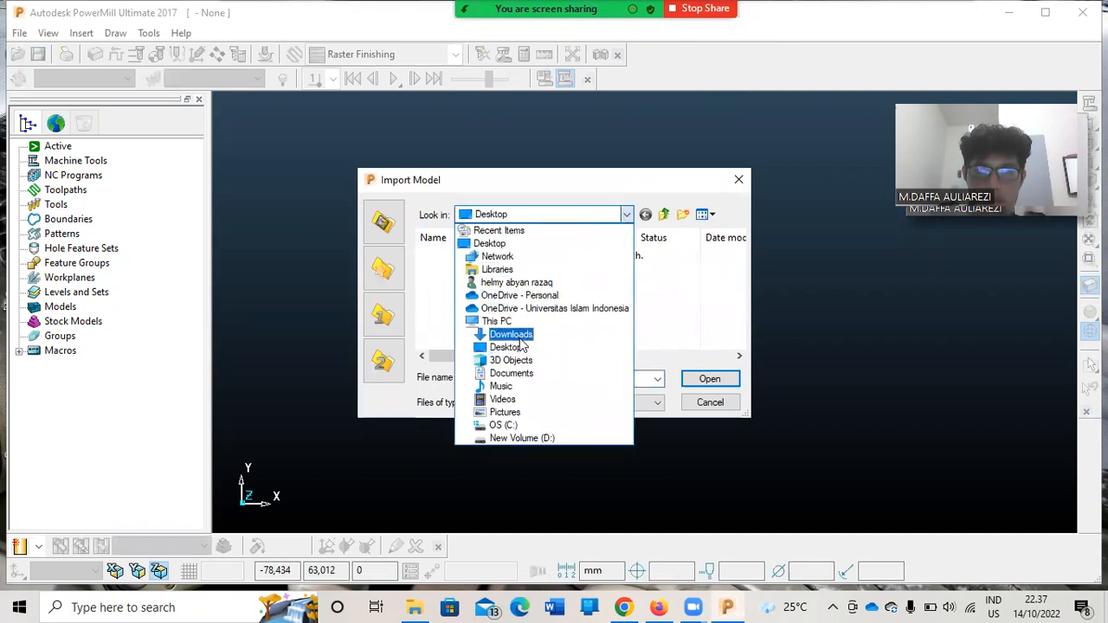
pyautogui.click(512, 373)
pyautogui.moveTo(386, 33)
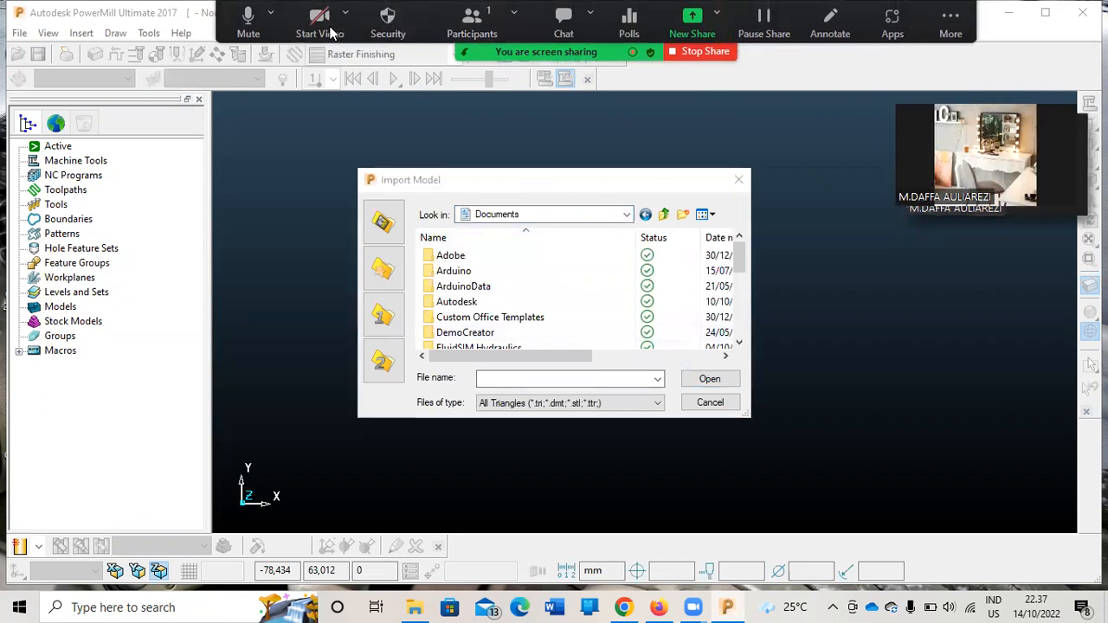
pyautogui.scroll(-10, 505, 319)
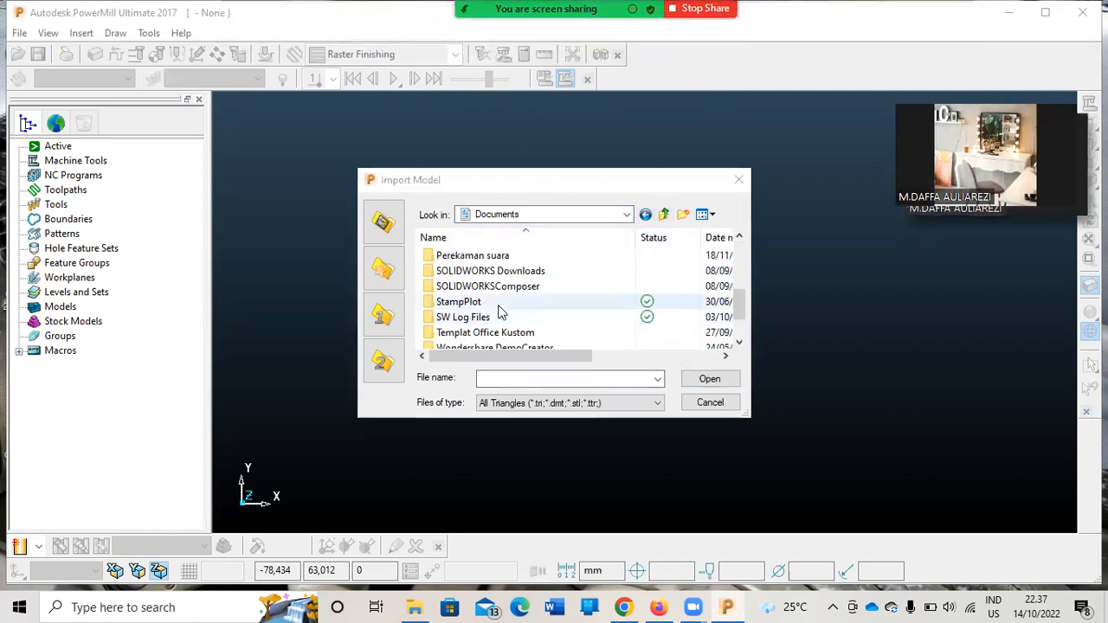
pyautogui.click(495, 334)
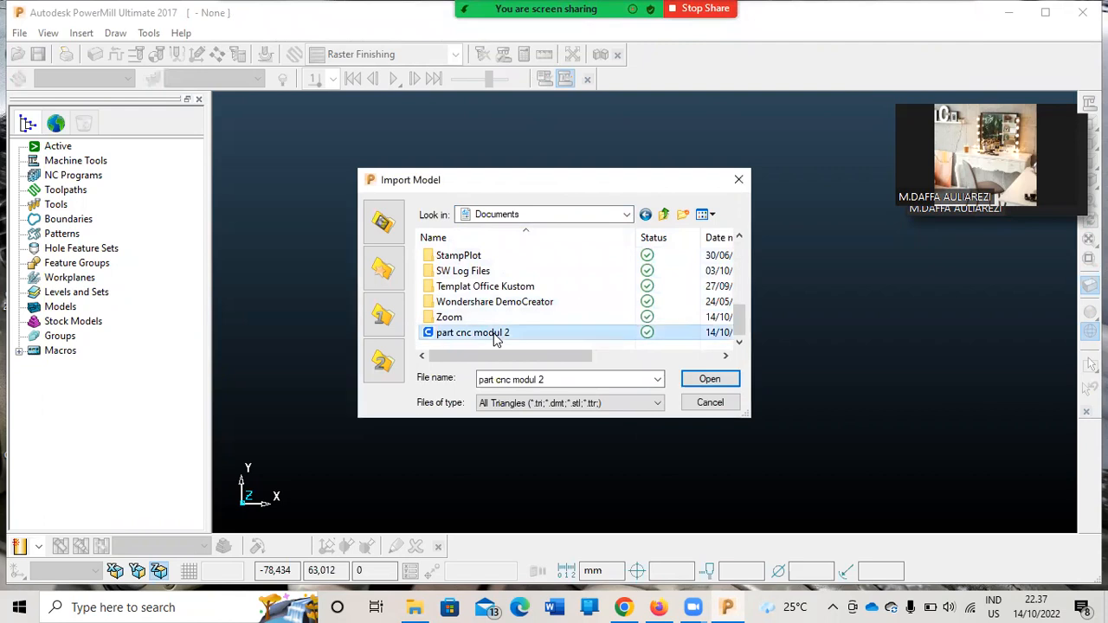
pyautogui.click(709, 379)
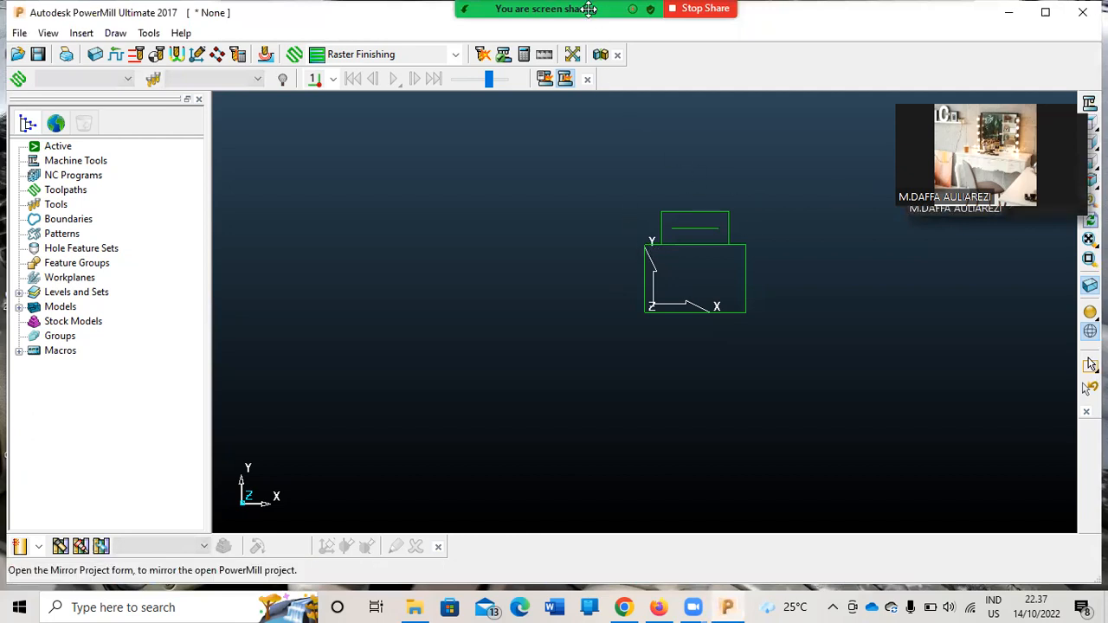
pyautogui.moveTo(327, 19)
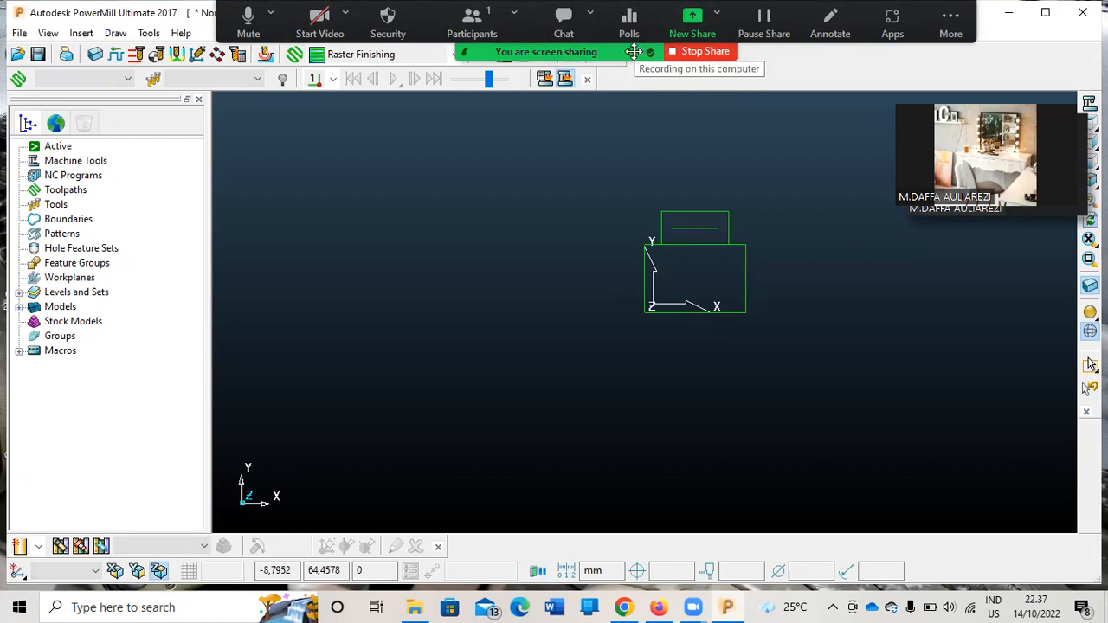
pyautogui.click(1068, 199)
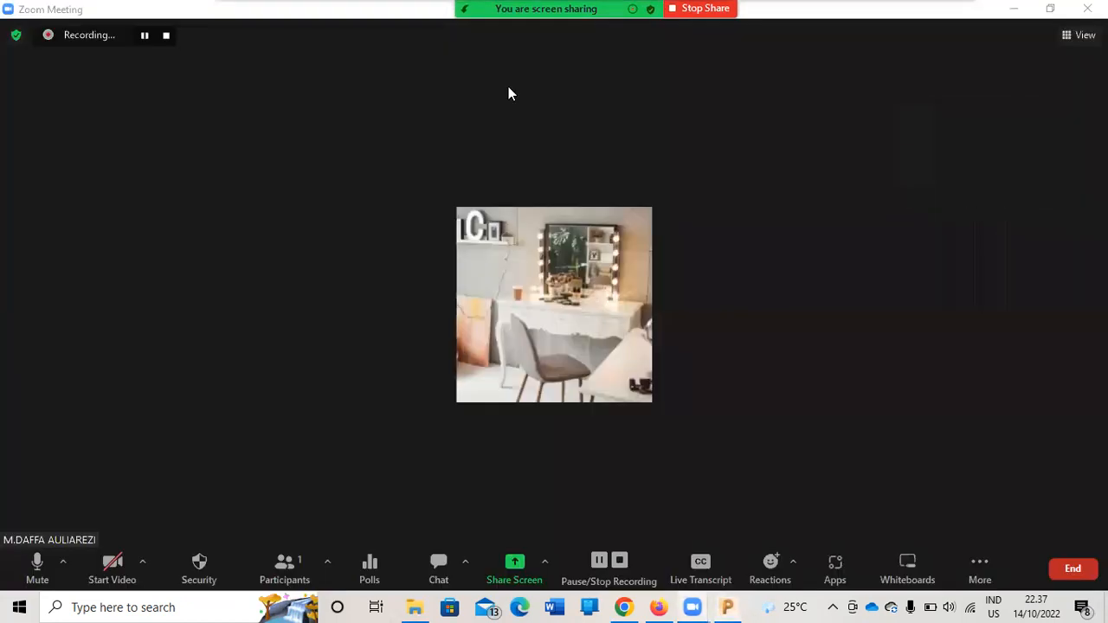
pyautogui.click(146, 36)
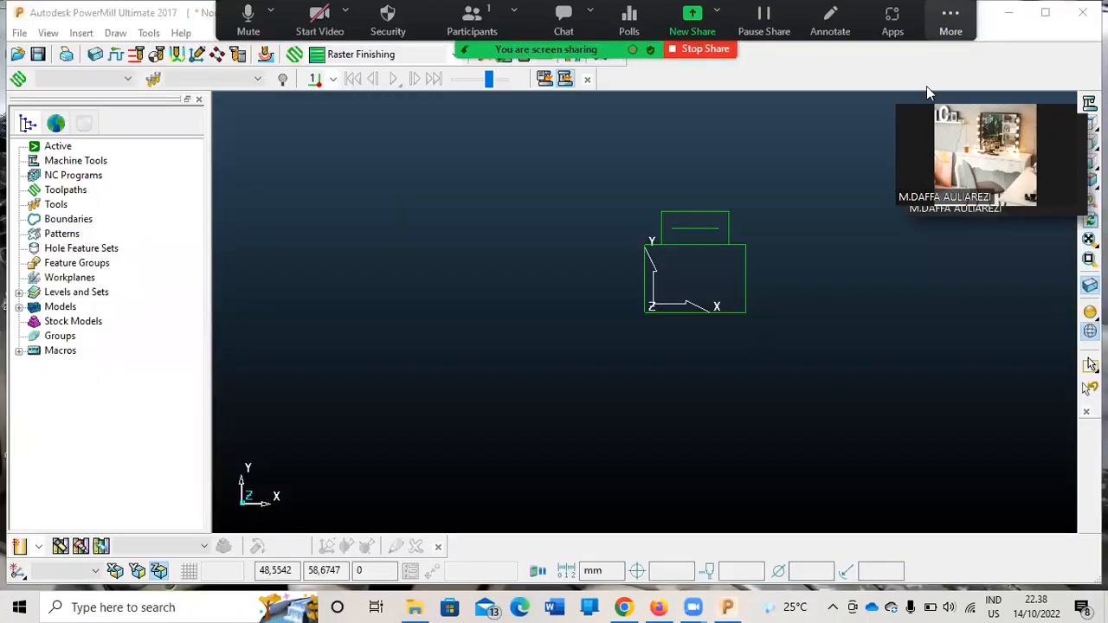
pyautogui.moveTo(970, 126); pyautogui.dragTo(967, 206)
# Align the view to the top of the imported part and switch on shaded display
pyautogui.click(1038, 132)
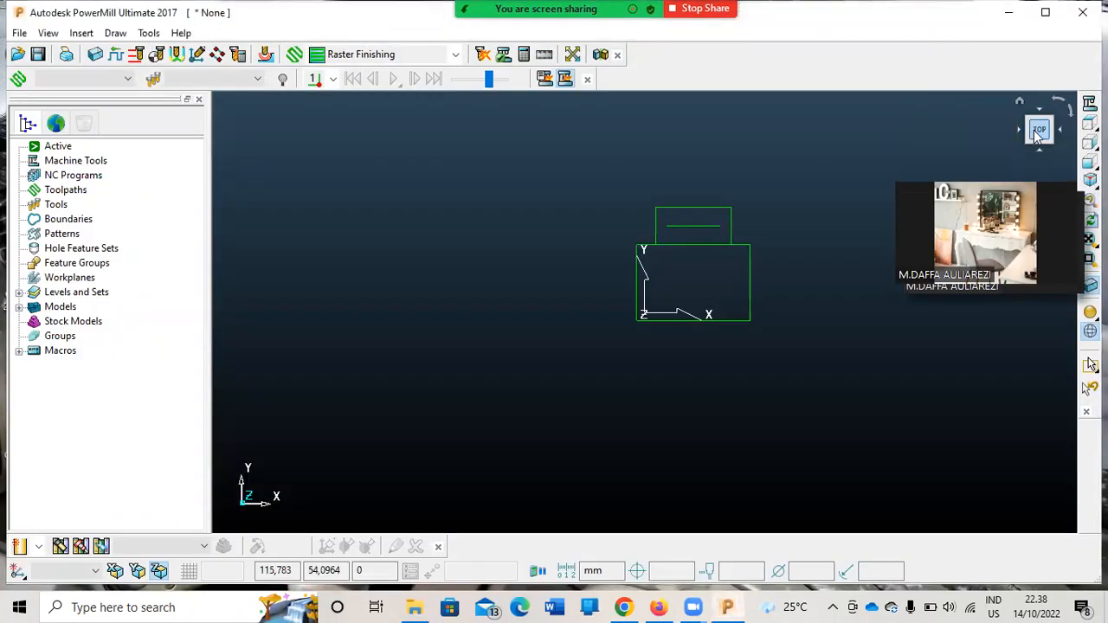
pyautogui.scroll(-1, 665, 224)
pyautogui.scroll(-2, 654, 211)
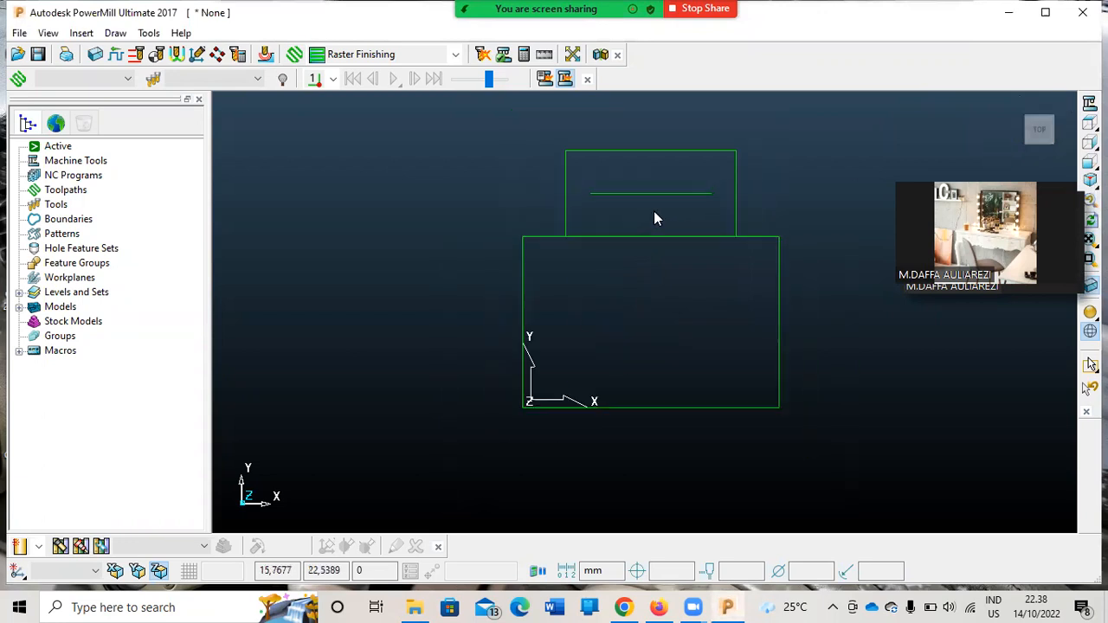
pyautogui.scroll(3, 667, 129)
pyautogui.scroll(-1, 708, 155)
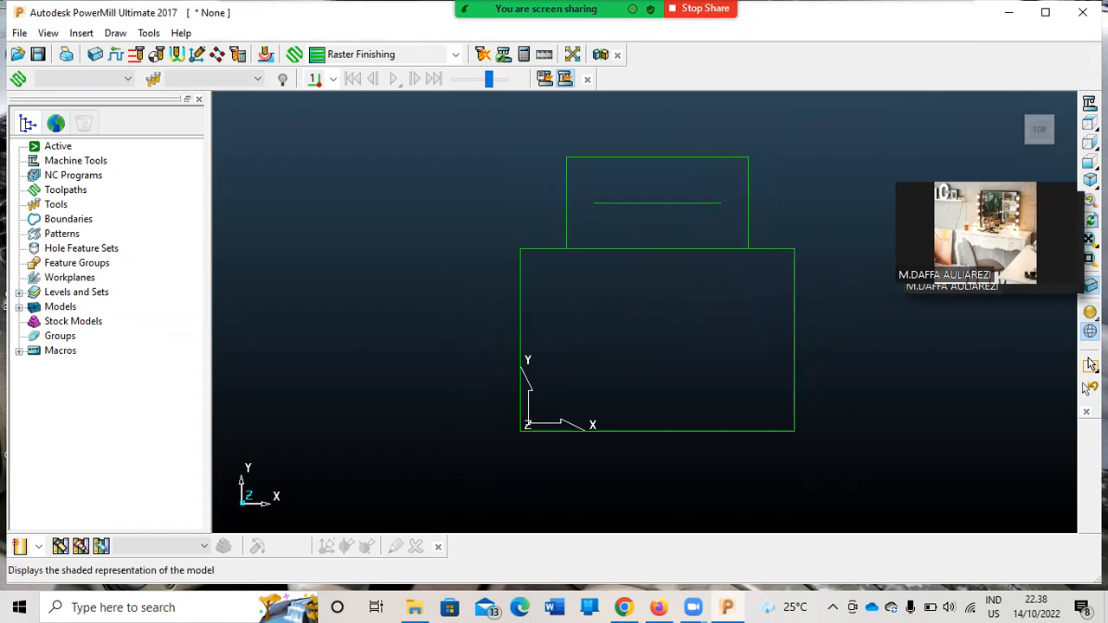
pyautogui.click(1089, 362)
pyautogui.moveTo(665, 218)
pyautogui.mouseDown(button='middle')
pyautogui.moveTo(659, 294)
pyautogui.moveTo(671, 189)
pyautogui.moveTo(683, 190)
pyautogui.mouseUp(button='middle')
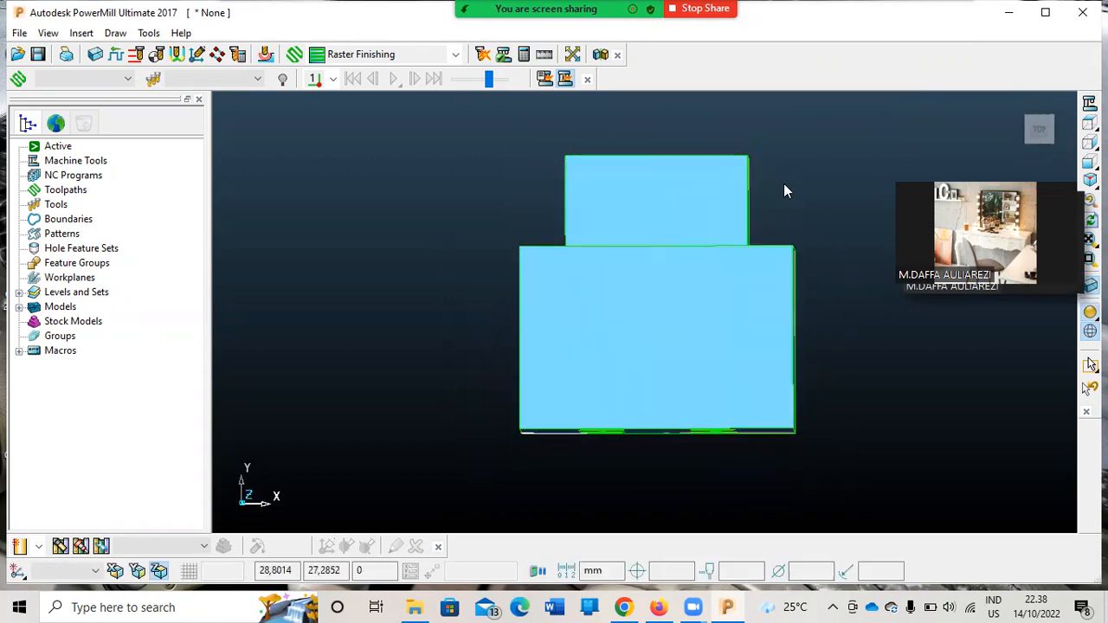
# Select the whole model and rotate it 90 degrees about the X axis with the Transform command, accepting the result
pyautogui.moveTo(659, 382); pyautogui.dragTo(833, 465)
pyautogui.rightClick(609, 314)
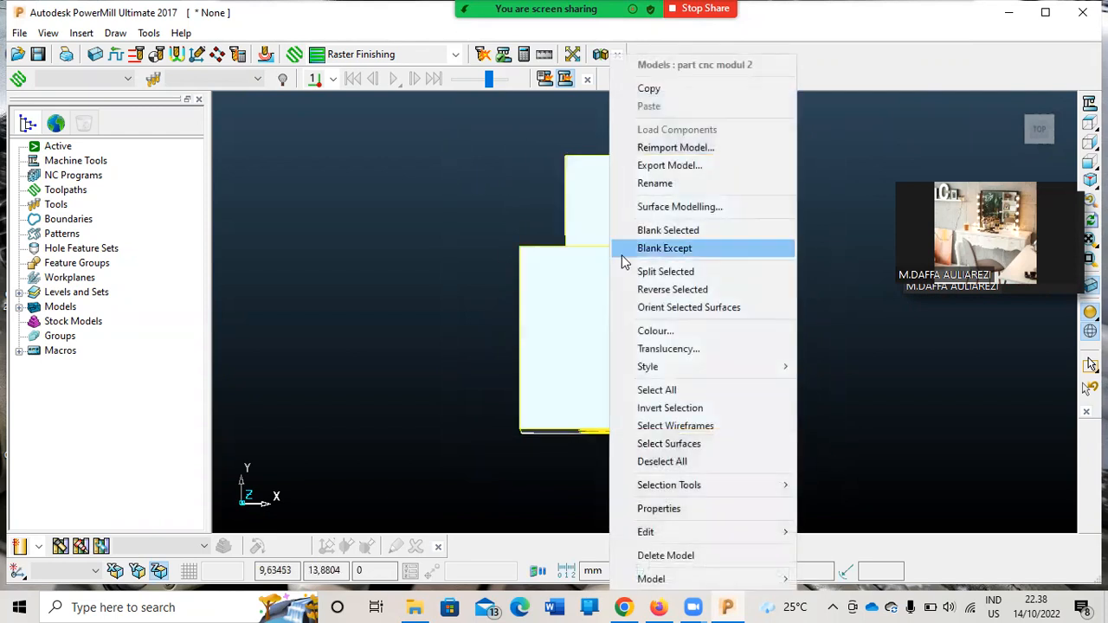
pyautogui.moveTo(773, 532)
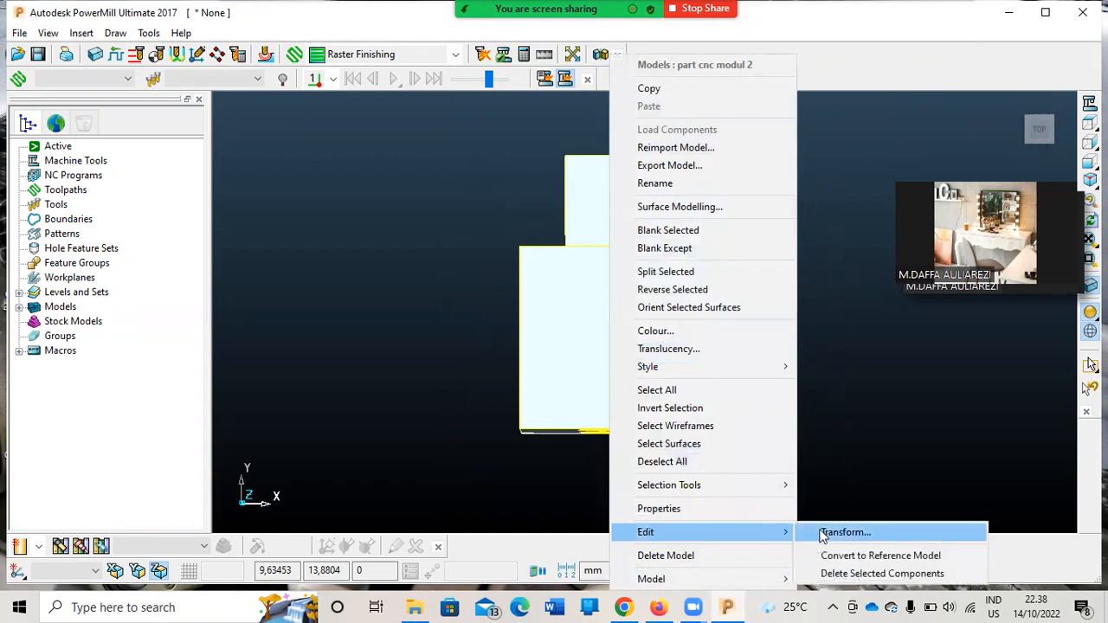
pyautogui.click(831, 534)
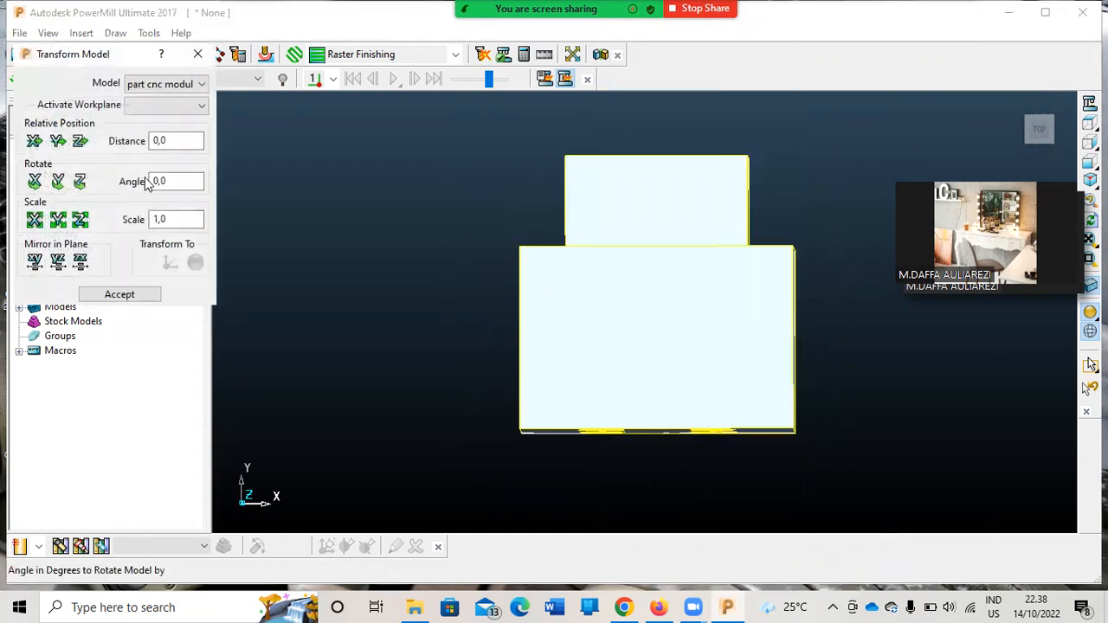
pyautogui.doubleClick(156, 181)
pyautogui.write('89')
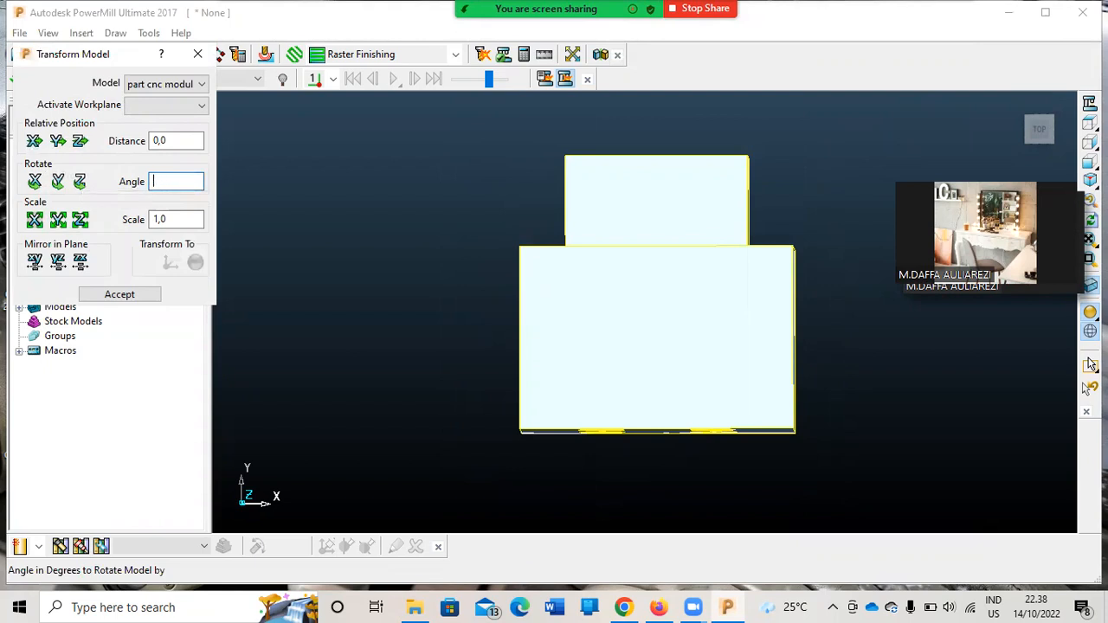
pyautogui.press('Return')
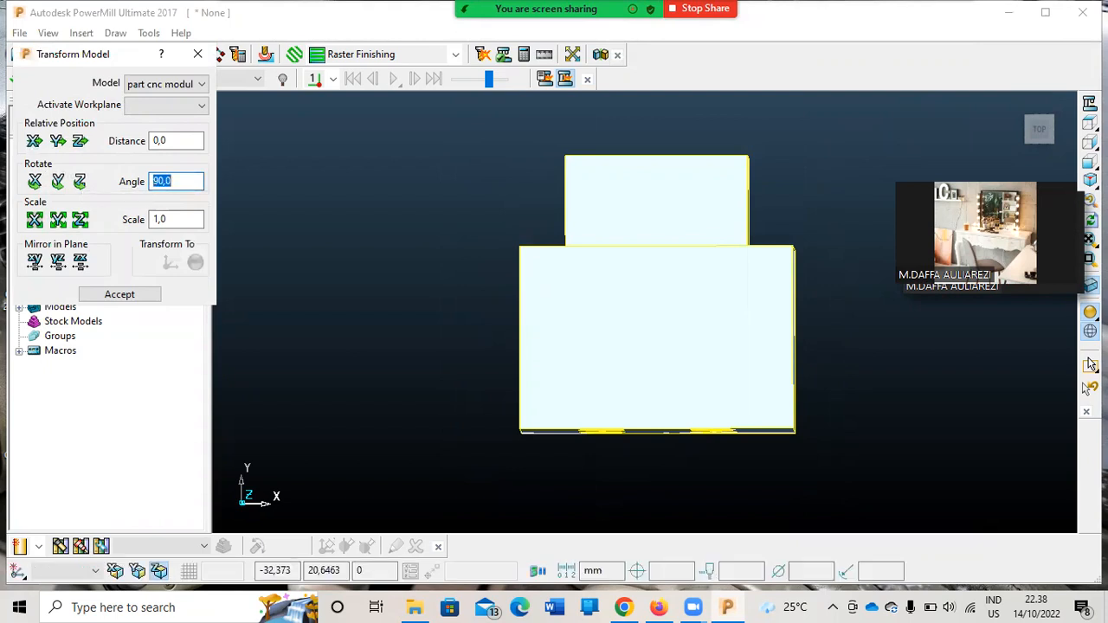
pyautogui.click(34, 182)
pyautogui.scroll(-3, 609, 284)
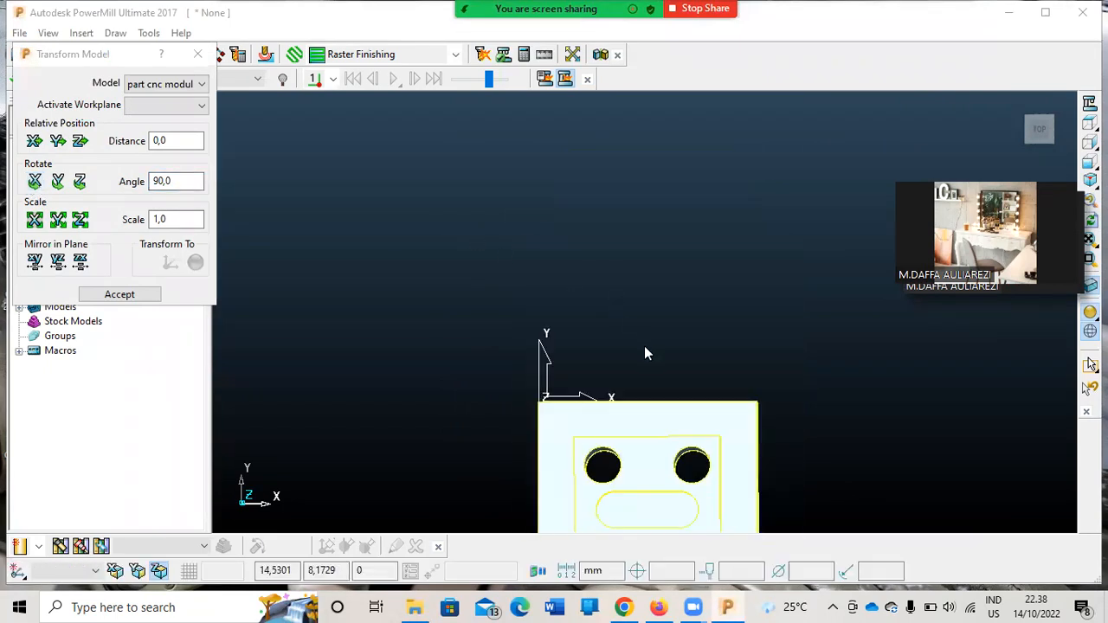
pyautogui.click(126, 294)
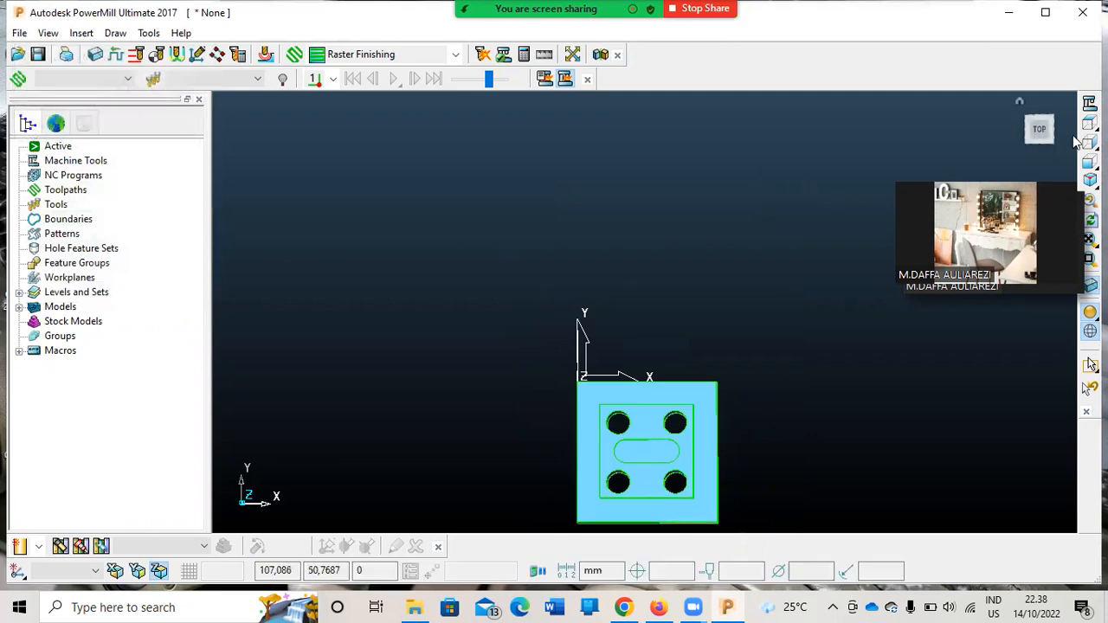
# Examine the rotated part from the top and at an angle to check its orientation, holes and slot
pyautogui.click(1040, 130)
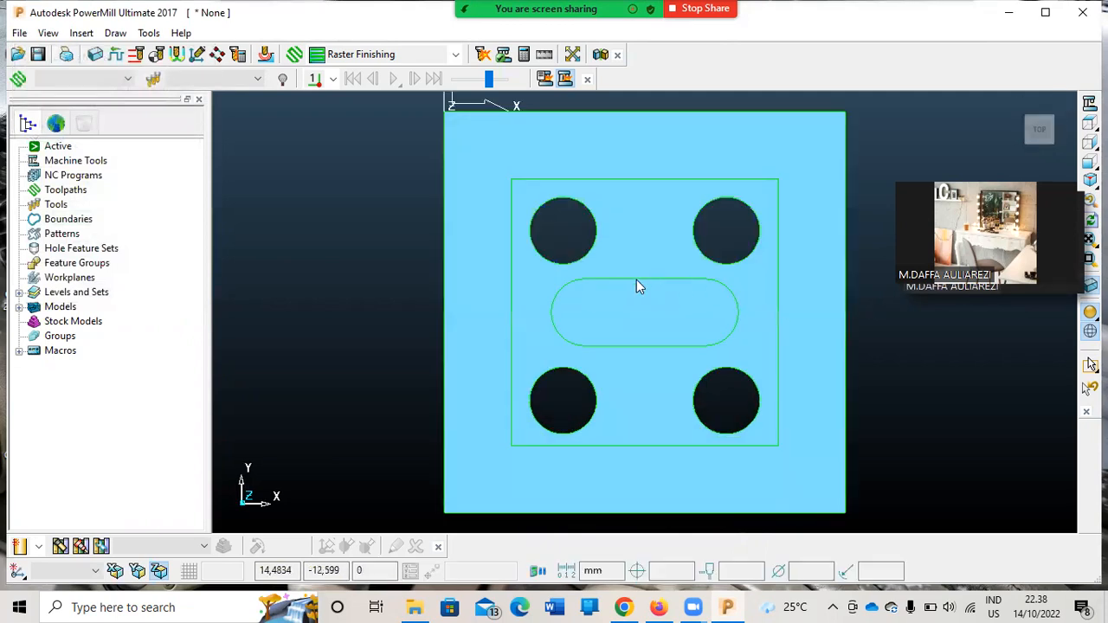
pyautogui.scroll(1, 633, 280)
pyautogui.scroll(-2, 634, 280)
pyautogui.scroll(-2, 630, 277)
pyautogui.scroll(1, 737, 298)
pyautogui.moveTo(736, 296); pyautogui.dragTo(746, 147, button='middle')
pyautogui.moveTo(756, 381); pyautogui.dragTo(690, 333, button='middle')
pyautogui.moveTo(482, 270); pyautogui.dragTo(485, 238, button='middle')
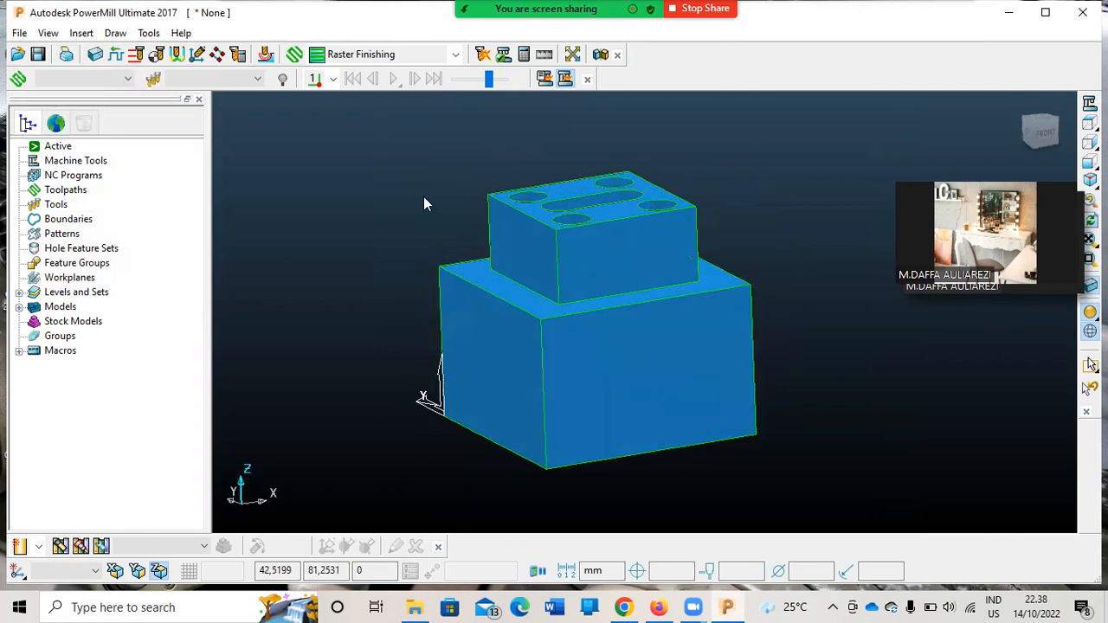
# Calculate a box block around the model with 0 expansion and accept it
pyautogui.click(95, 55)
pyautogui.click(245, 443)
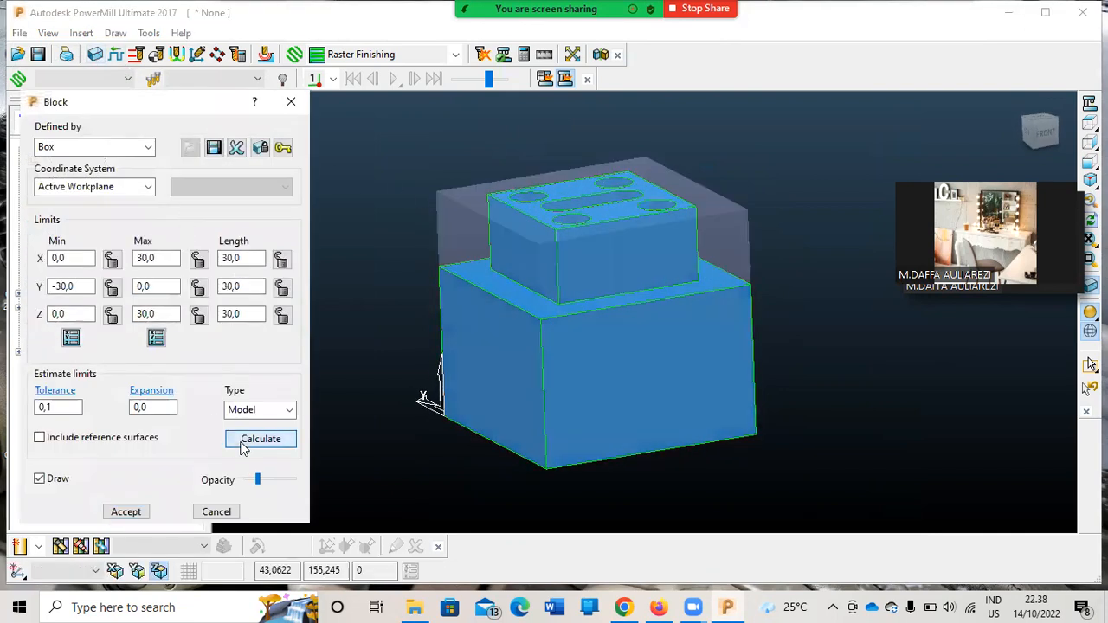
pyautogui.click(126, 513)
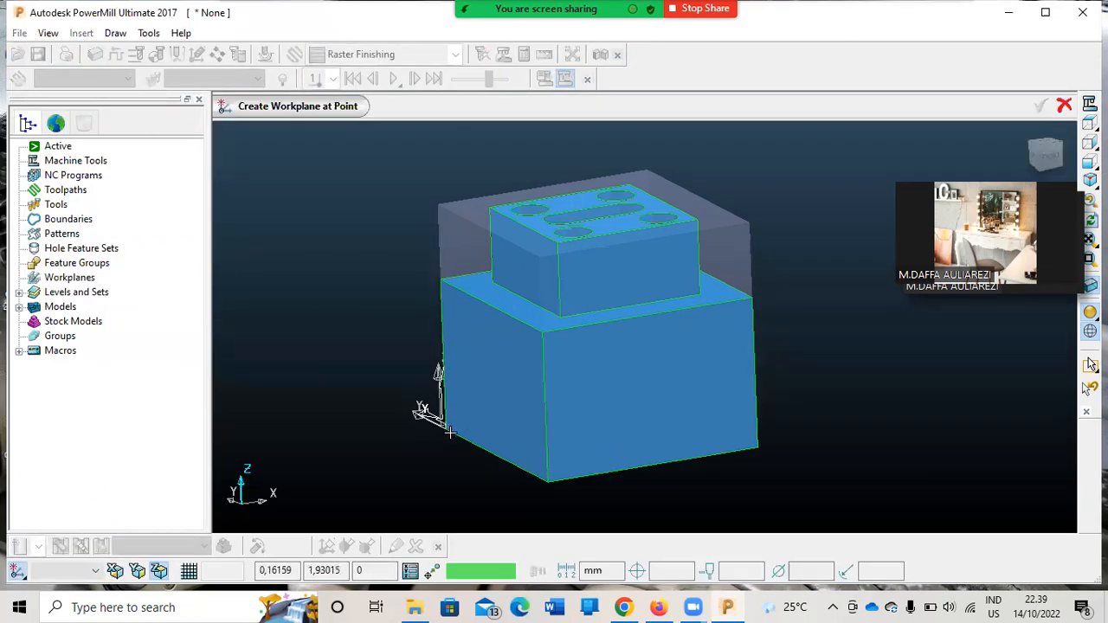
# Create a workplane at the part's lower front corner and activate it
pyautogui.click(548, 483)
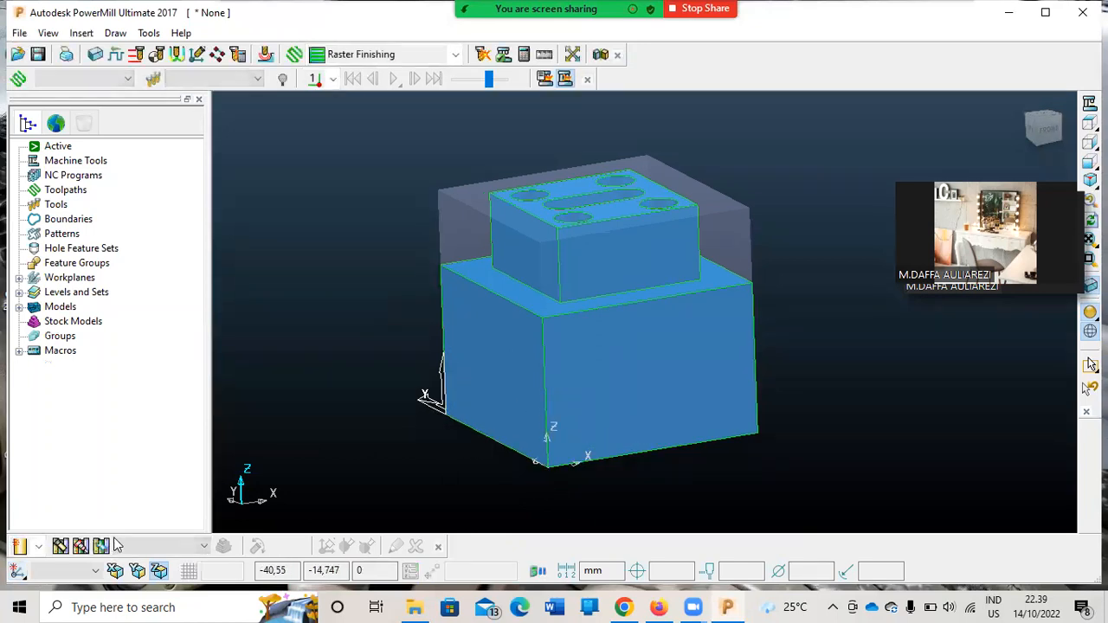
pyautogui.click(95, 570)
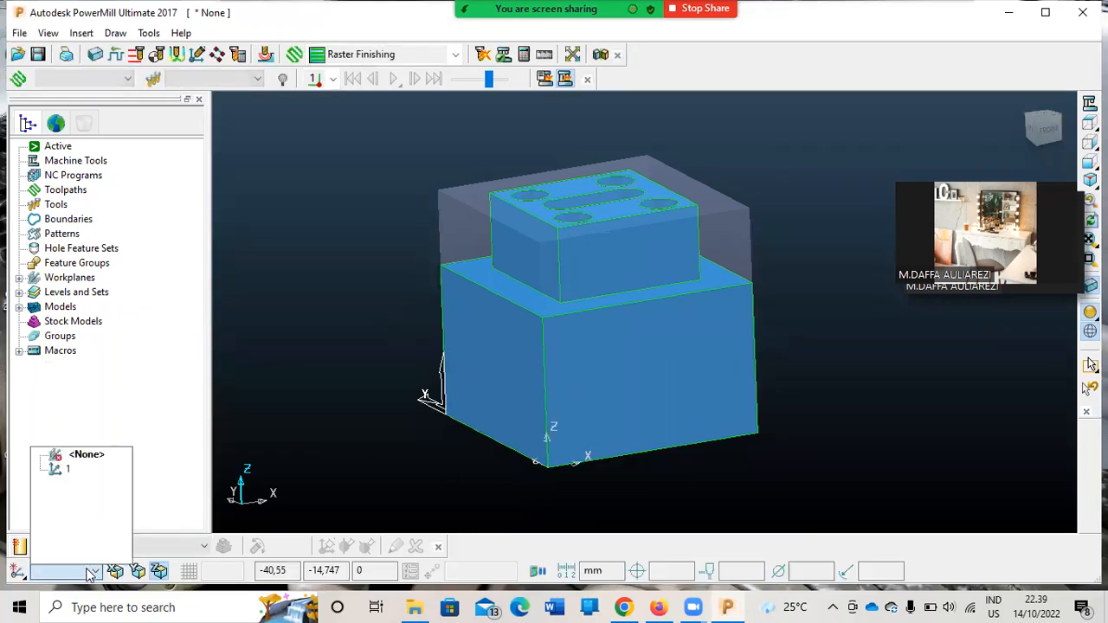
pyautogui.click(70, 472)
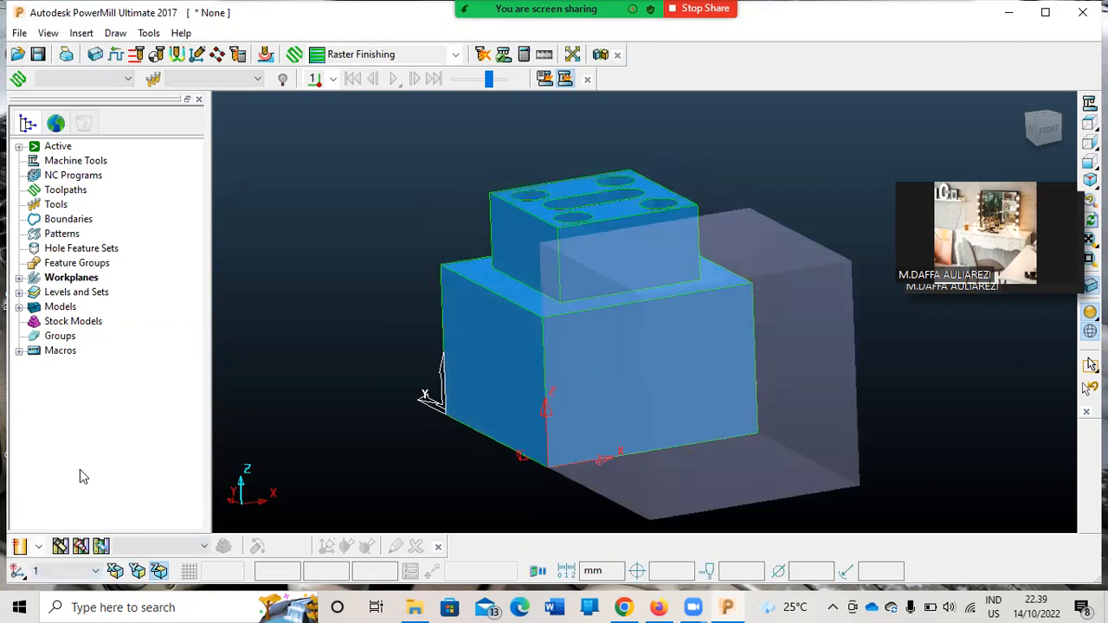
# Recalculate the box block around the model relative to the active workplane and accept it
pyautogui.click(95, 54)
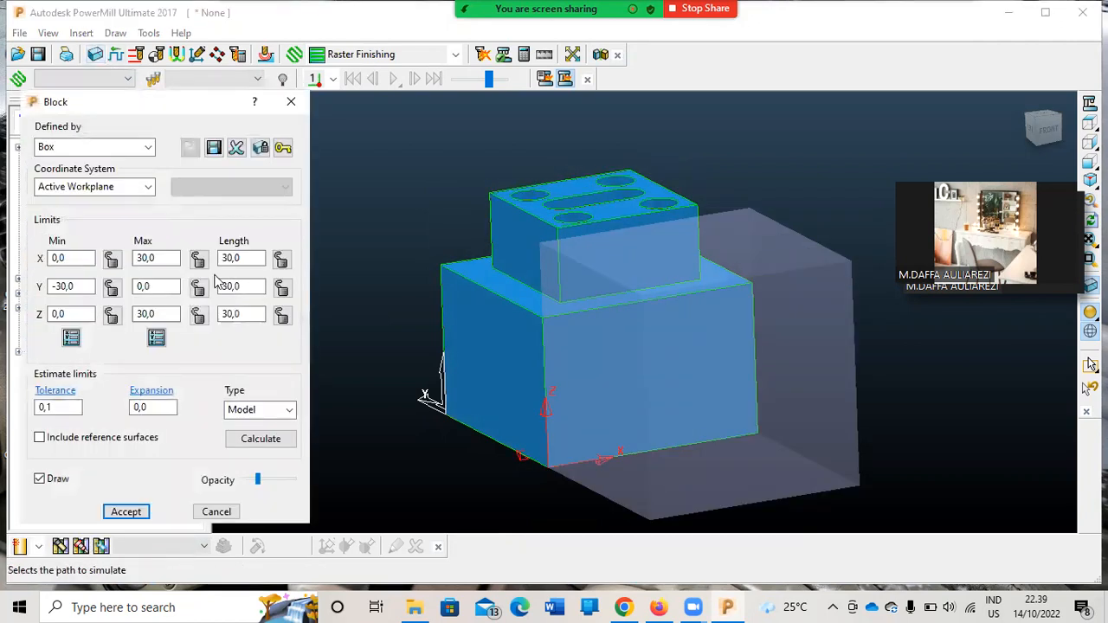
pyautogui.click(256, 444)
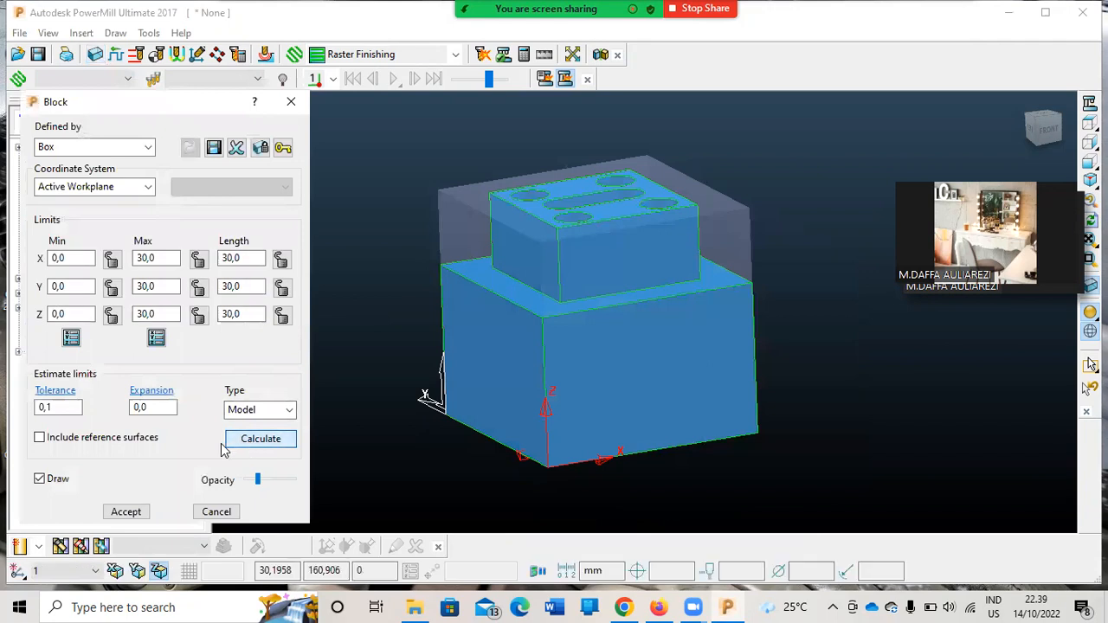
pyautogui.click(129, 511)
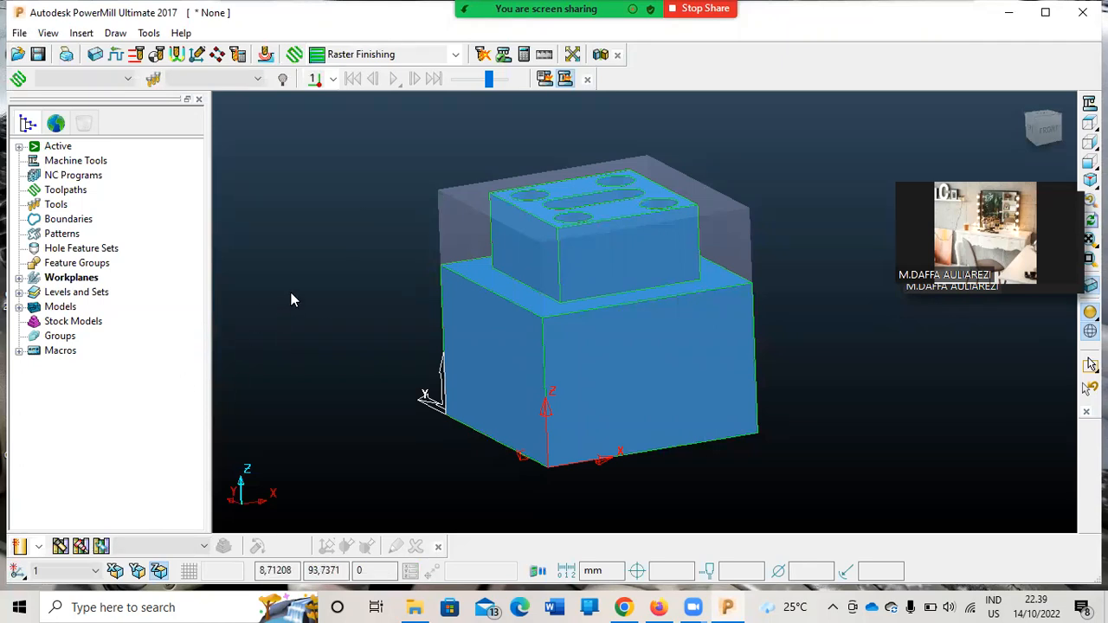
# Create an end mill tool with a diameter of 5 mm and a length of 50 mm
pyautogui.click(39, 548)
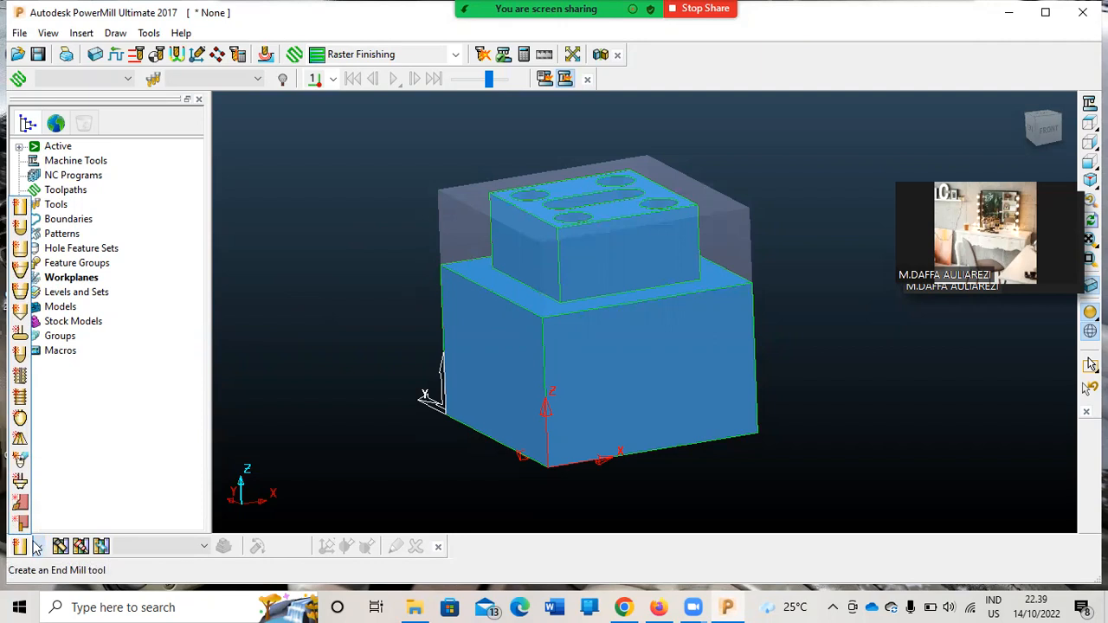
pyautogui.click(25, 212)
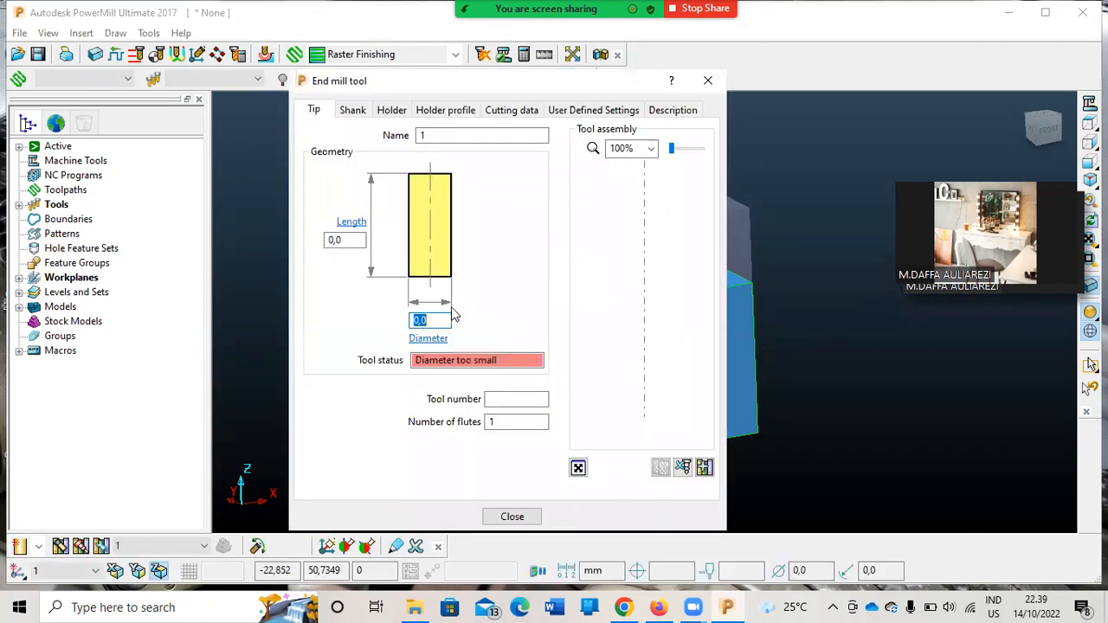
pyautogui.press('Return')
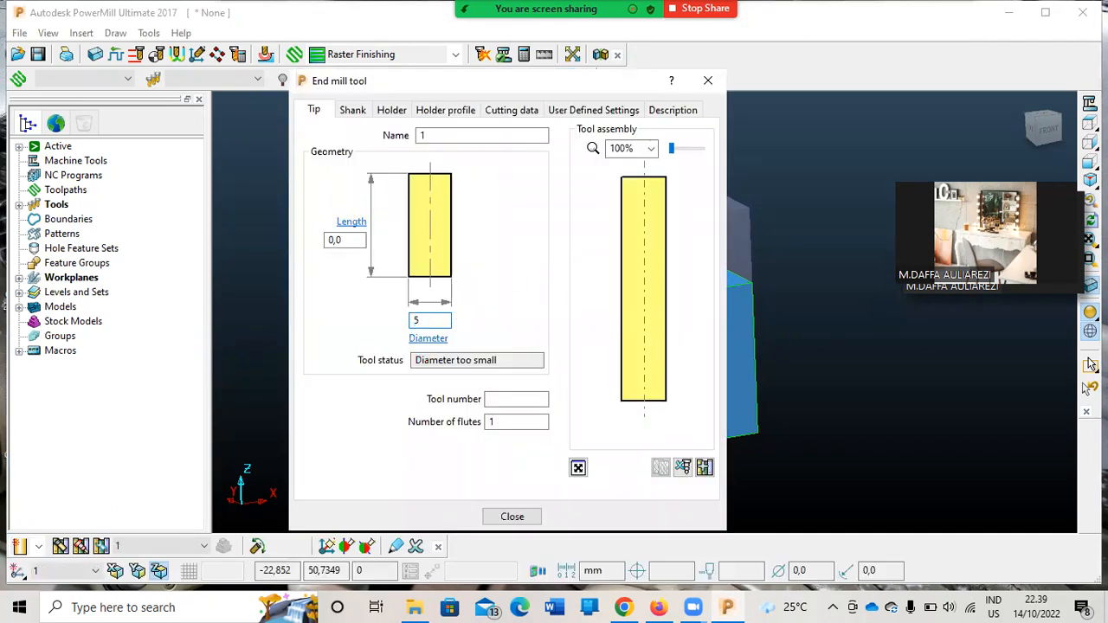
pyautogui.moveTo(345, 247); pyautogui.dragTo(321, 247)
pyautogui.write('50')
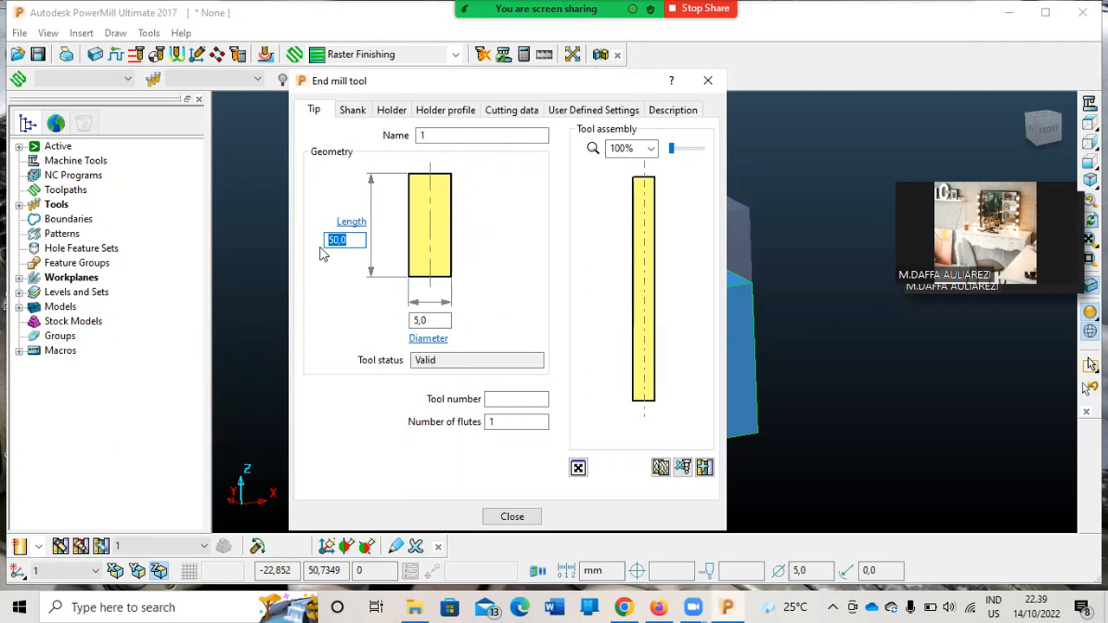
# Set the end mill's tip length to 60 mm and add a 20 mm long shank component
pyautogui.write('60')
pyautogui.press('Return')
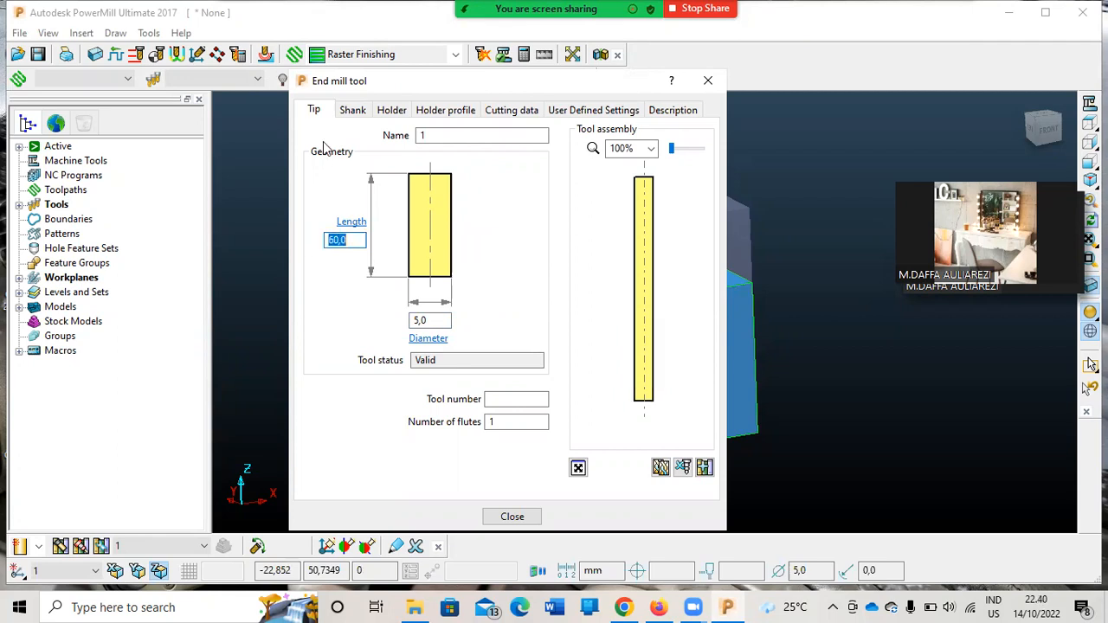
pyautogui.click(349, 110)
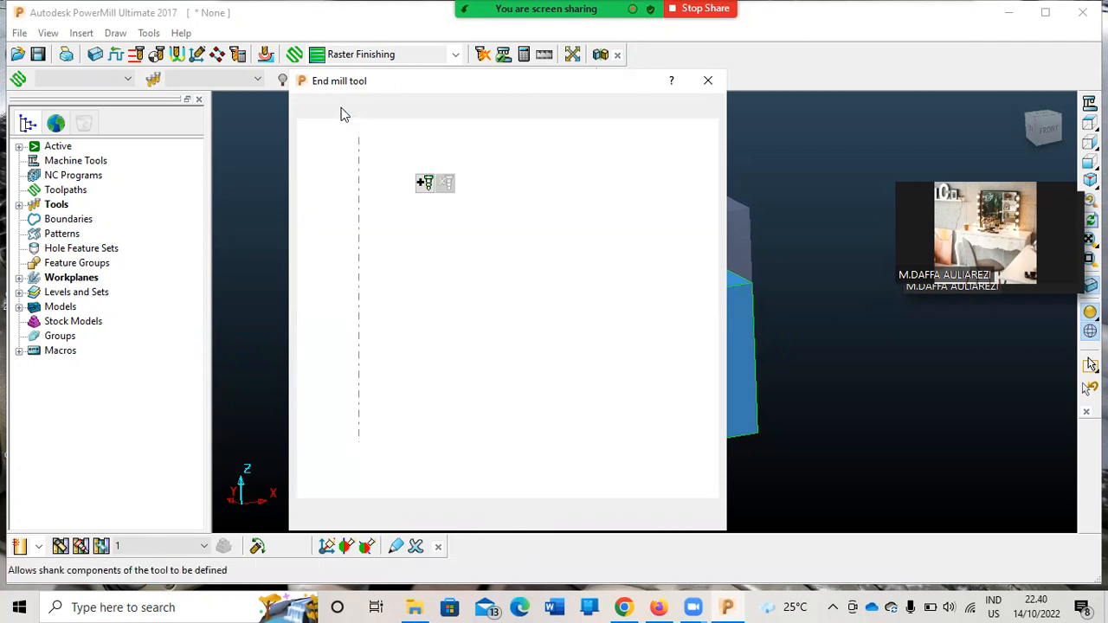
pyautogui.click(425, 184)
pyautogui.click(513, 277)
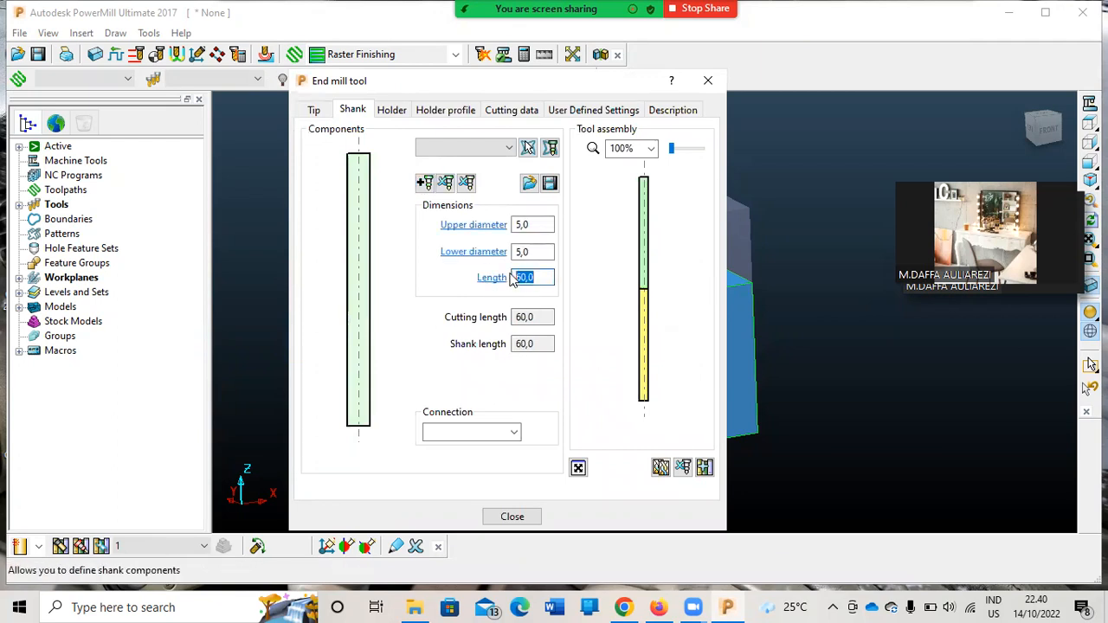
pyautogui.write('20')
pyautogui.press('Return')
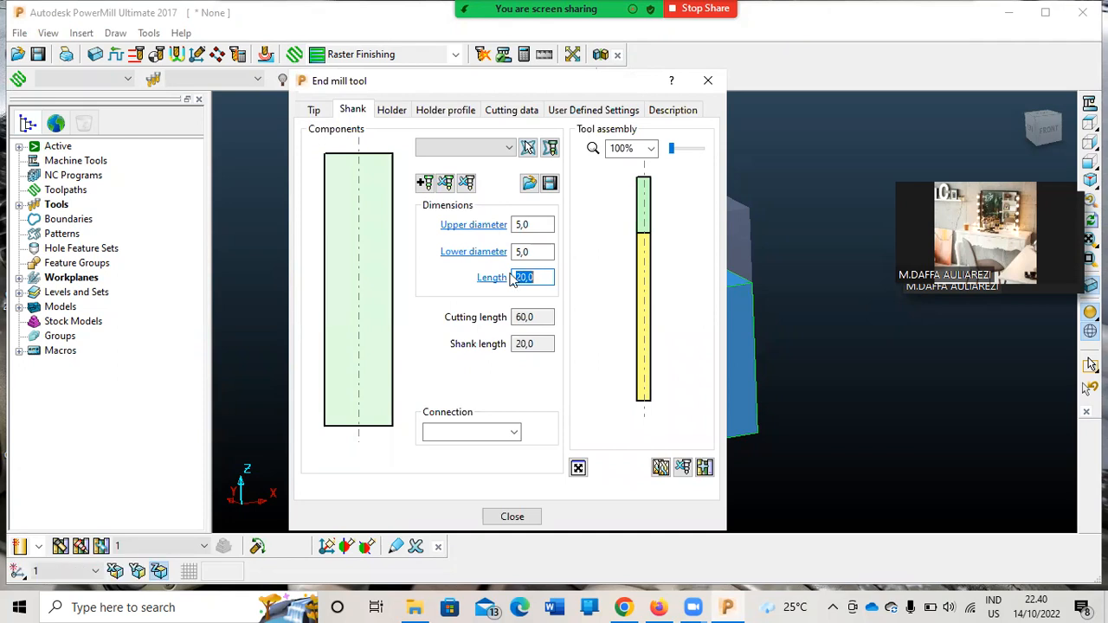
# Set the end mill's tip length to 70 mm
pyautogui.click(393, 114)
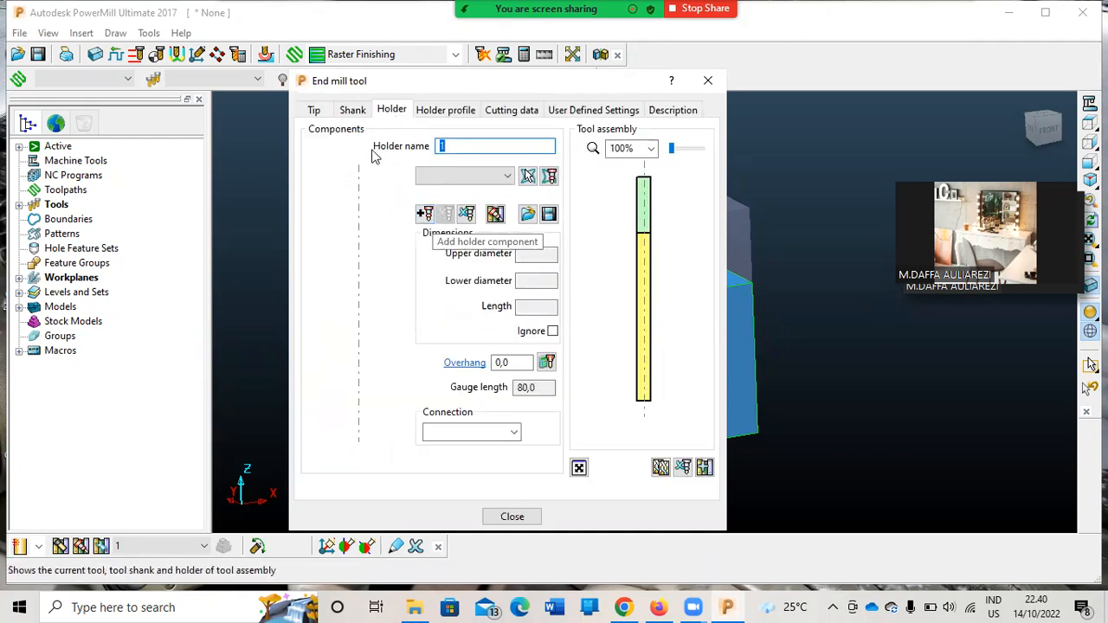
pyautogui.click(315, 112)
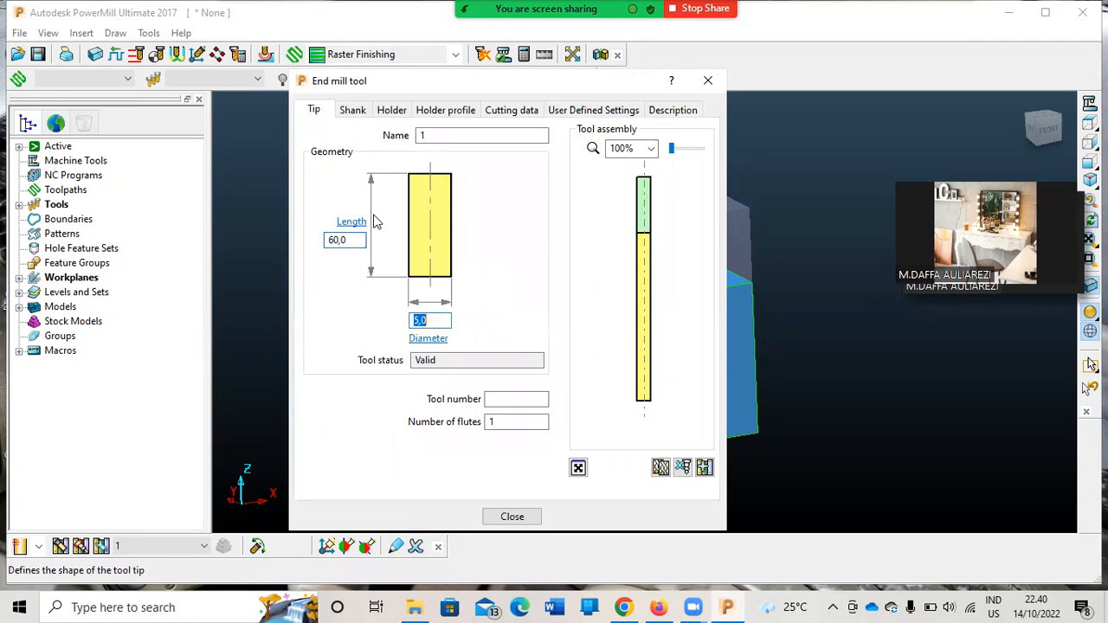
pyautogui.click(329, 242)
pyautogui.write('7')
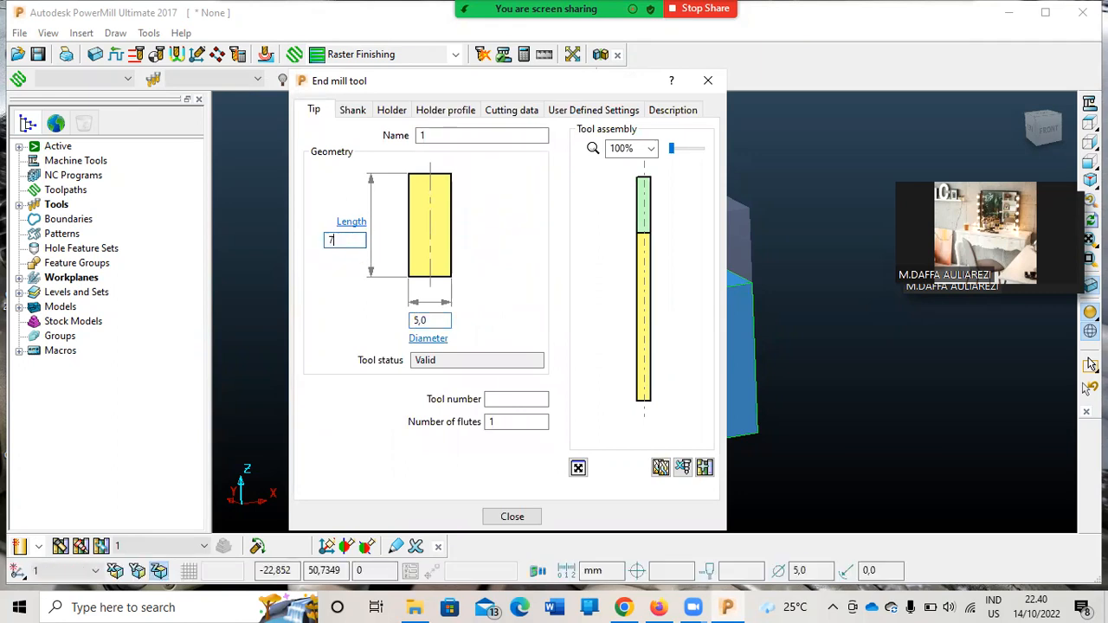
pyautogui.write('0')
pyautogui.press('Return')
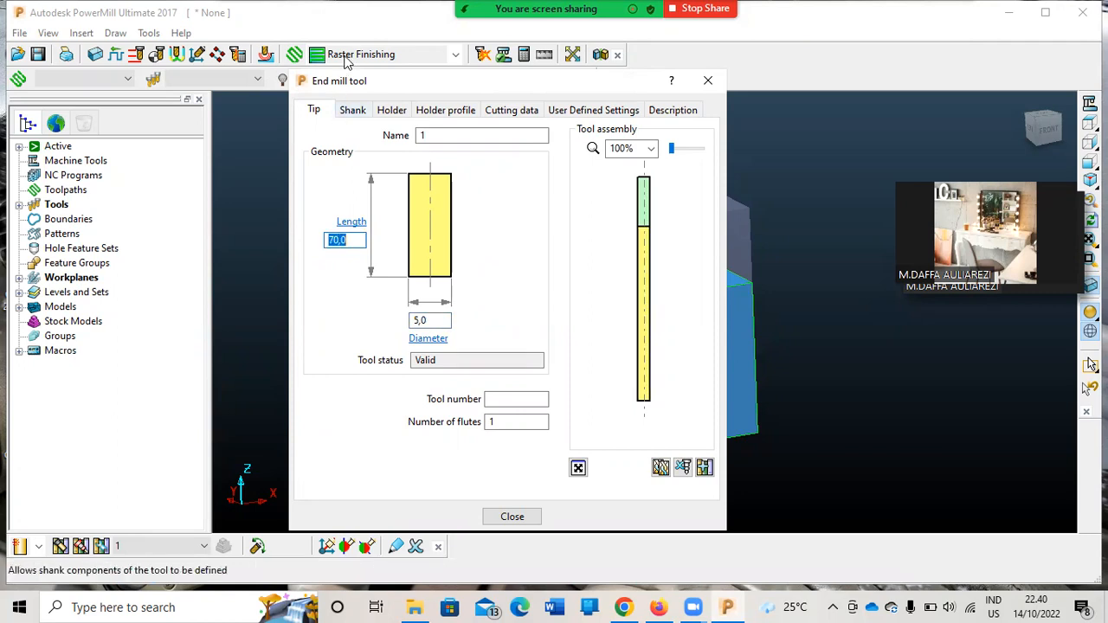
# Set the length of the tool's shank component to 30 mm
pyautogui.click(354, 110)
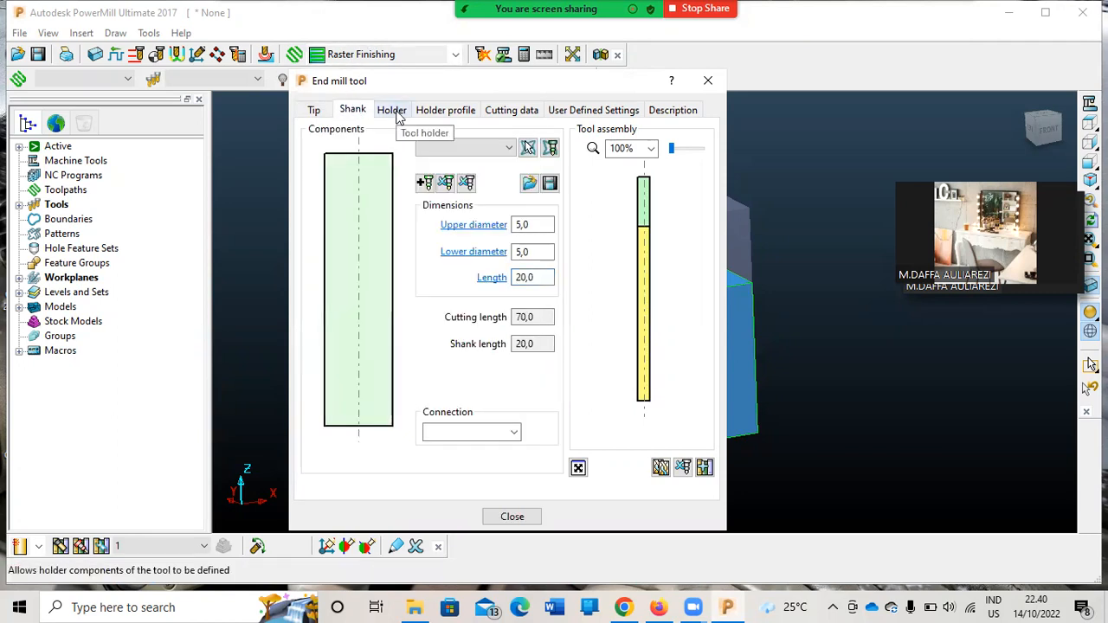
pyautogui.moveTo(534, 277); pyautogui.dragTo(513, 280)
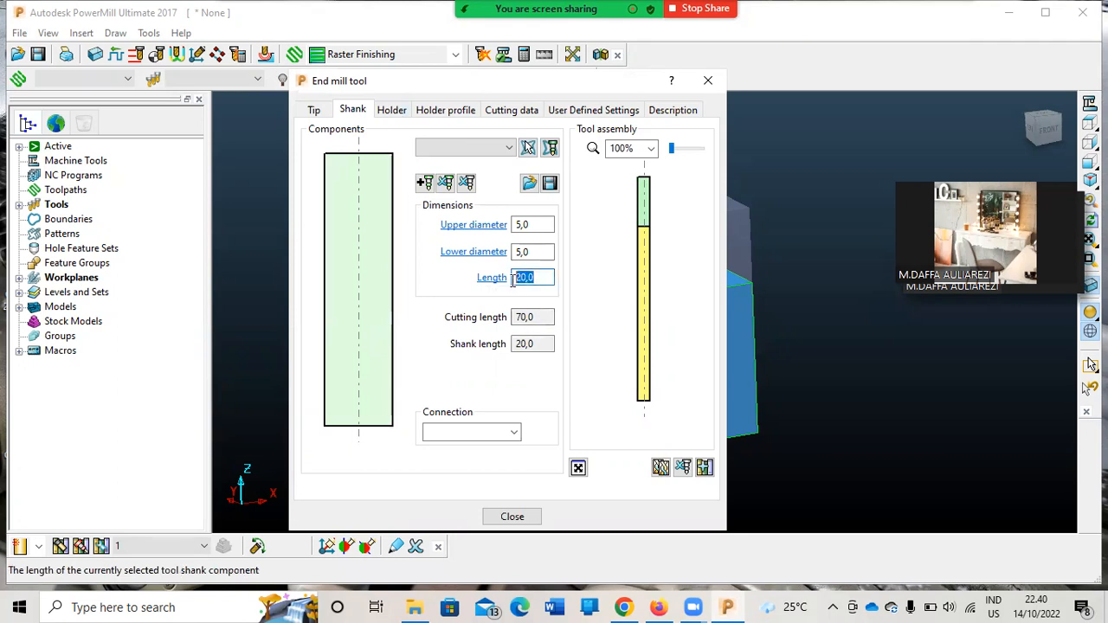
pyautogui.write('3')
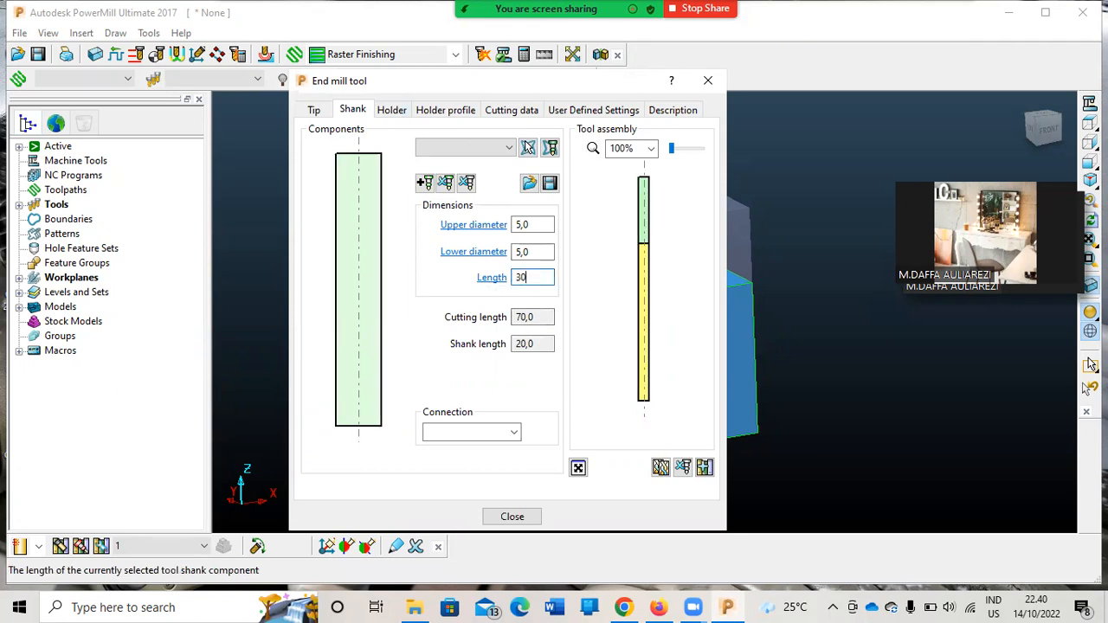
# Add a holder component to the end mill and set its length to 20 mm
pyautogui.click(391, 110)
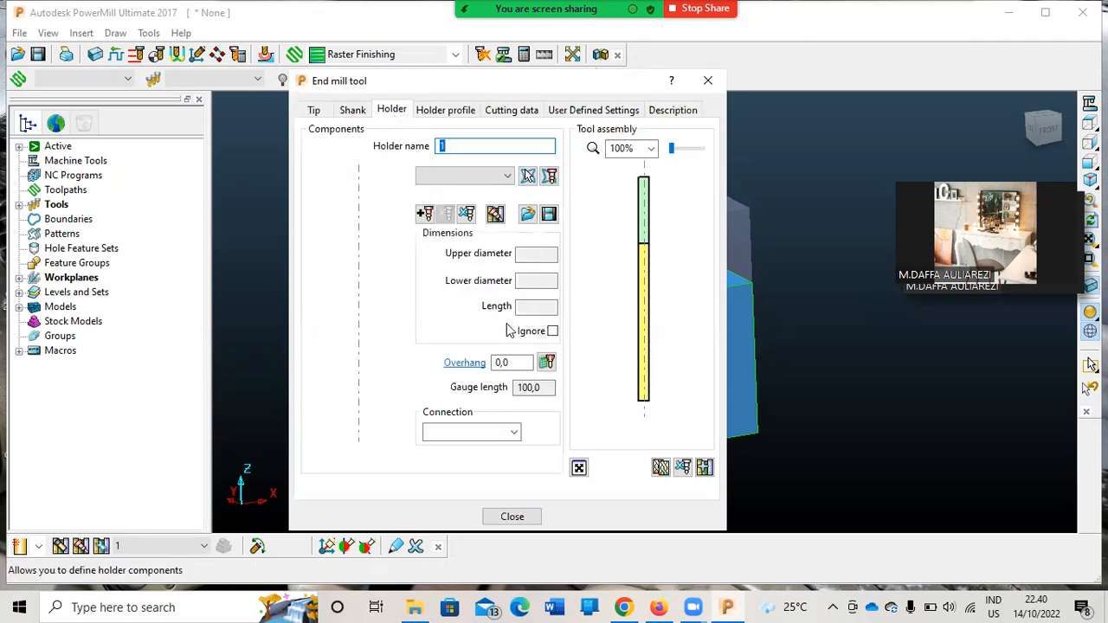
pyautogui.click(424, 214)
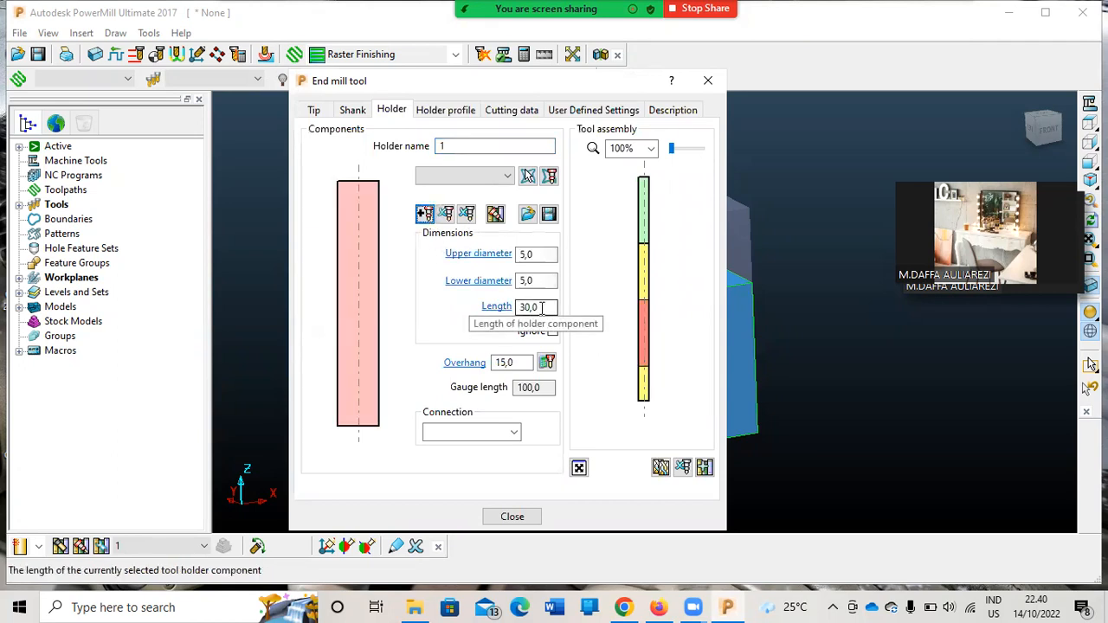
pyautogui.moveTo(543, 308); pyautogui.dragTo(523, 308)
pyautogui.write('20')
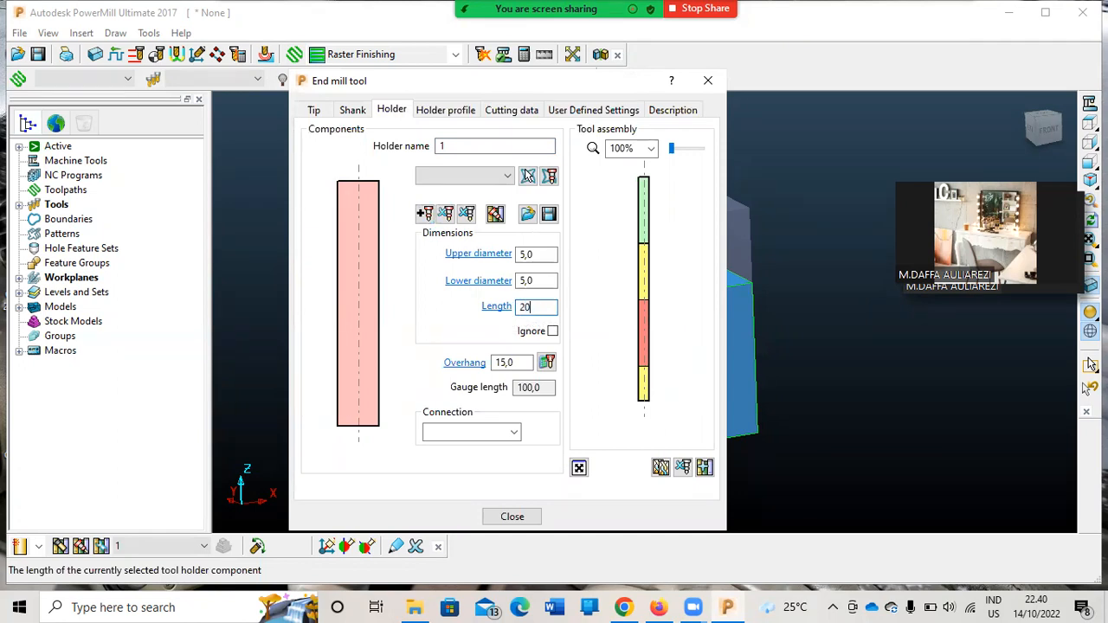
# Set the holder overhang to 80 mm and close the tool definition
pyautogui.moveTo(530, 363); pyautogui.dragTo(493, 368)
pyautogui.write('70')
pyautogui.press('Return')
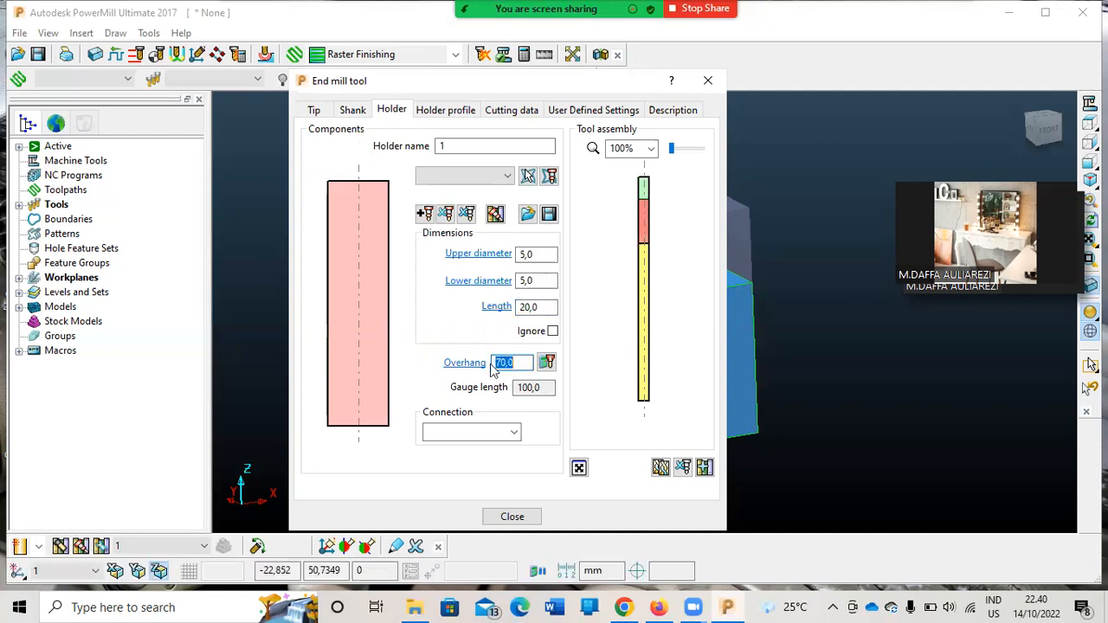
pyautogui.write('80')
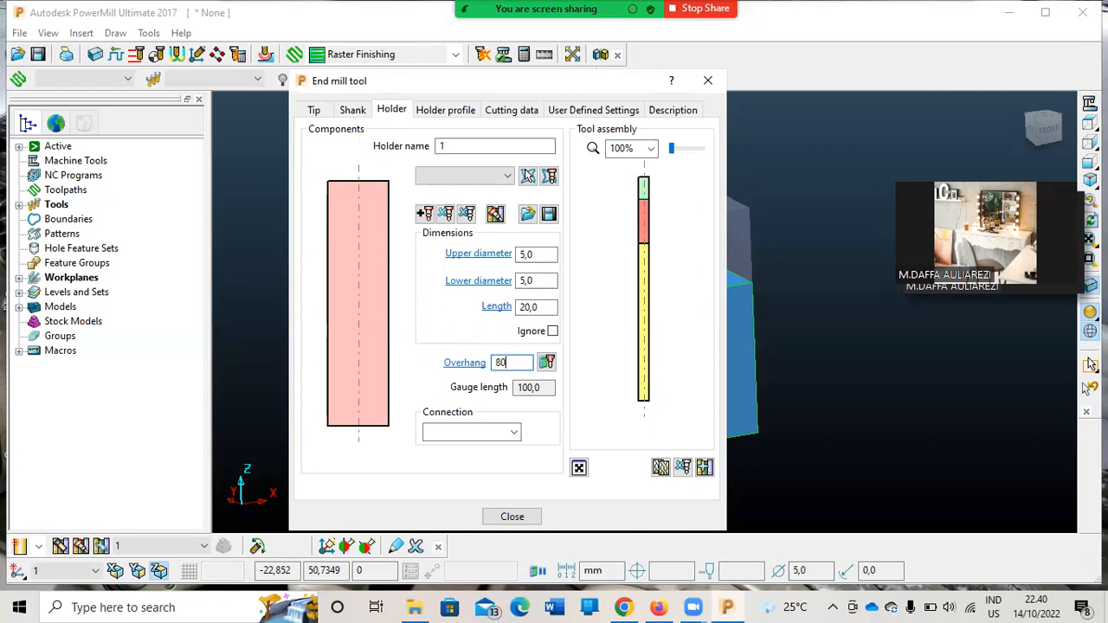
pyautogui.press('Return')
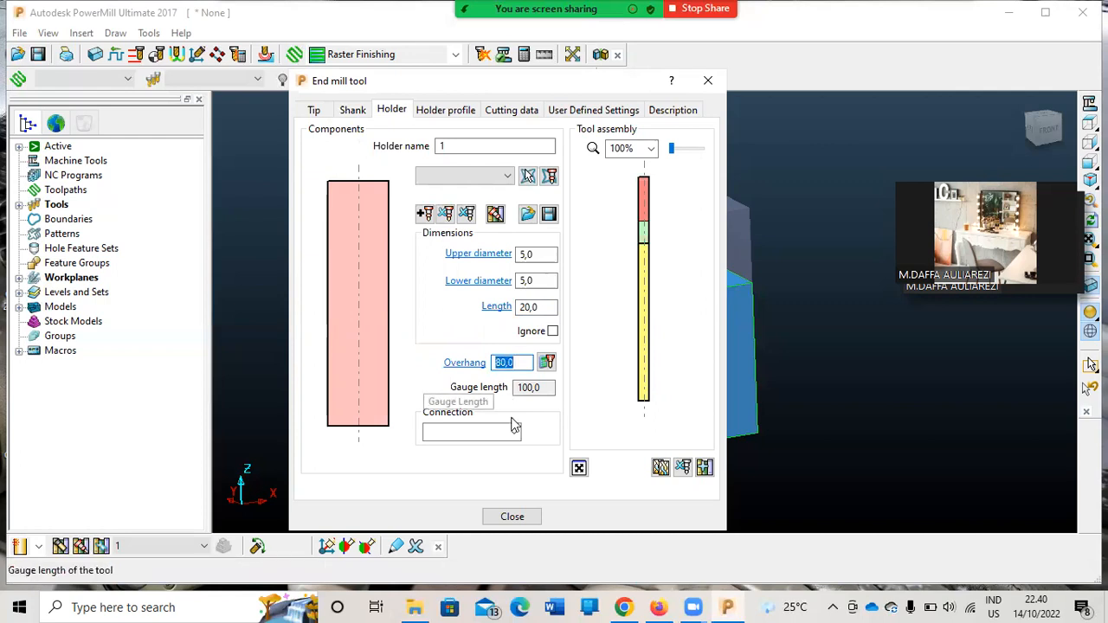
pyautogui.click(509, 515)
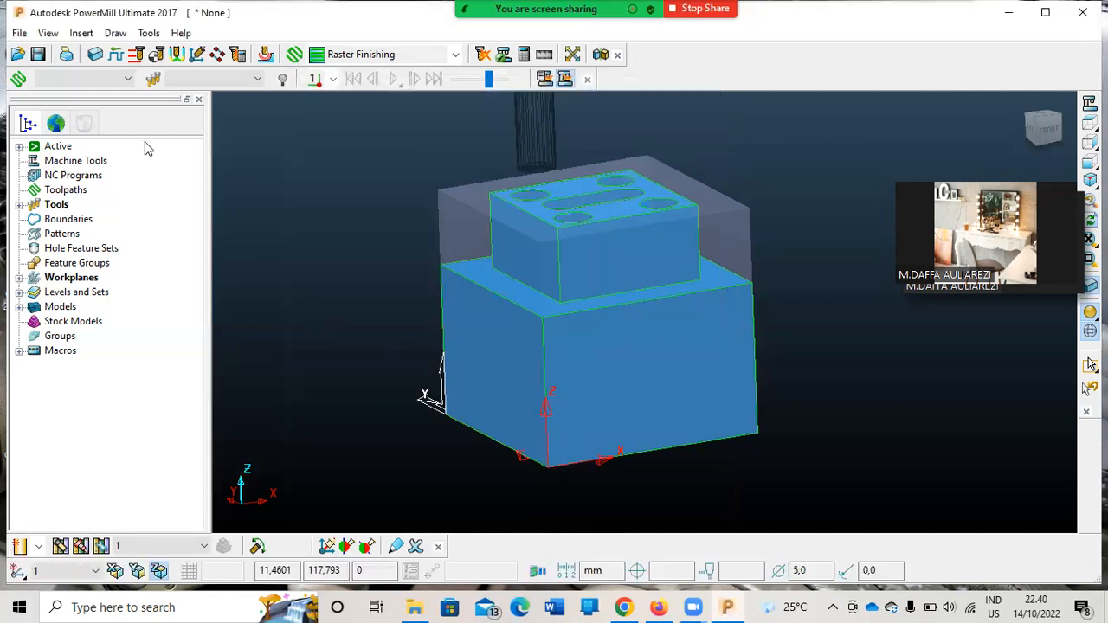
# Start a Model Area Clearance toolpath from the 3D Area Clearance strategies and set its style to Offset model
pyautogui.click(19, 205)
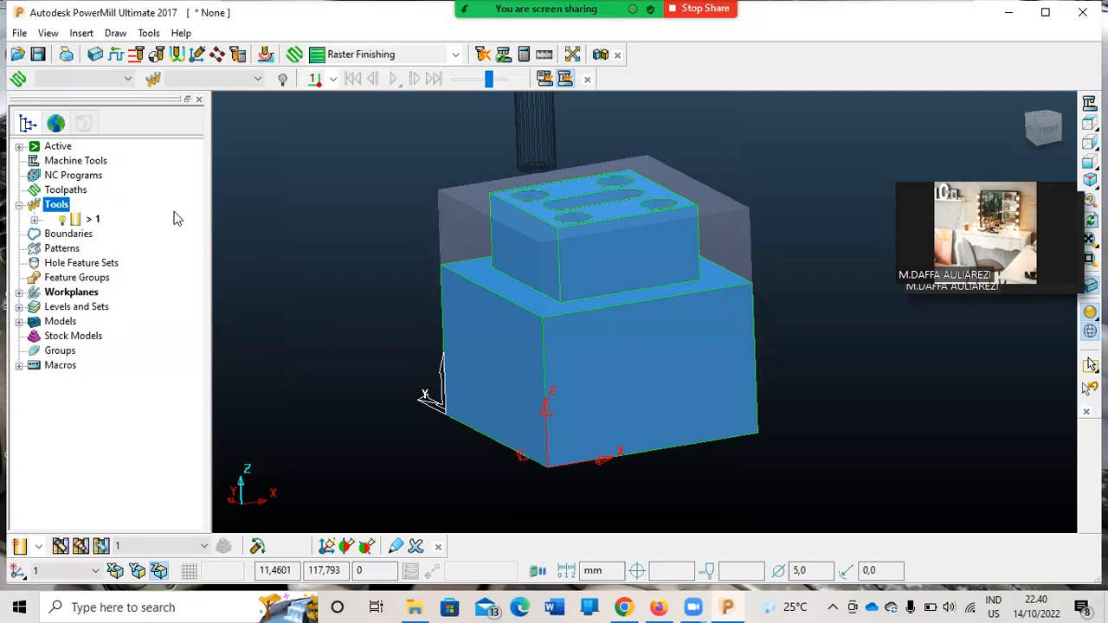
pyautogui.click(294, 57)
pyautogui.click(144, 221)
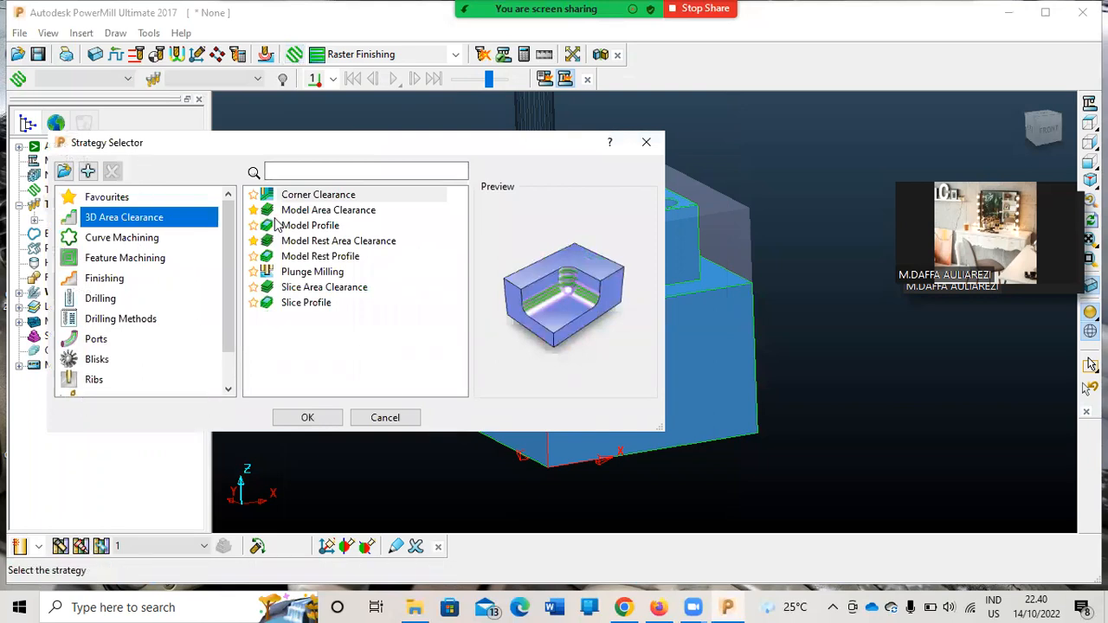
pyautogui.click(321, 211)
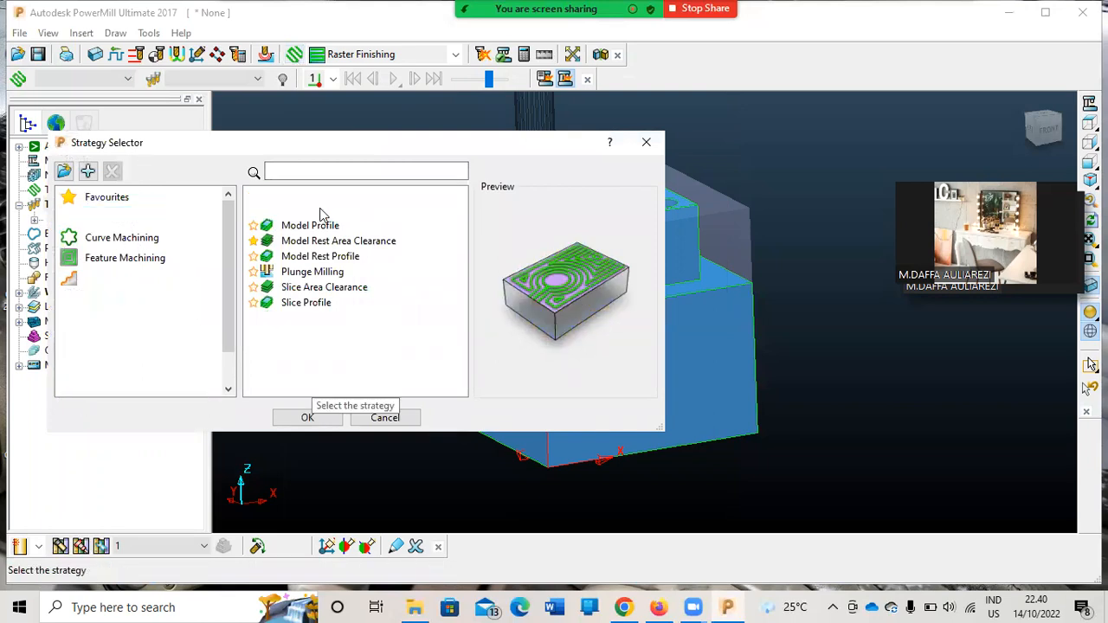
pyautogui.click(307, 419)
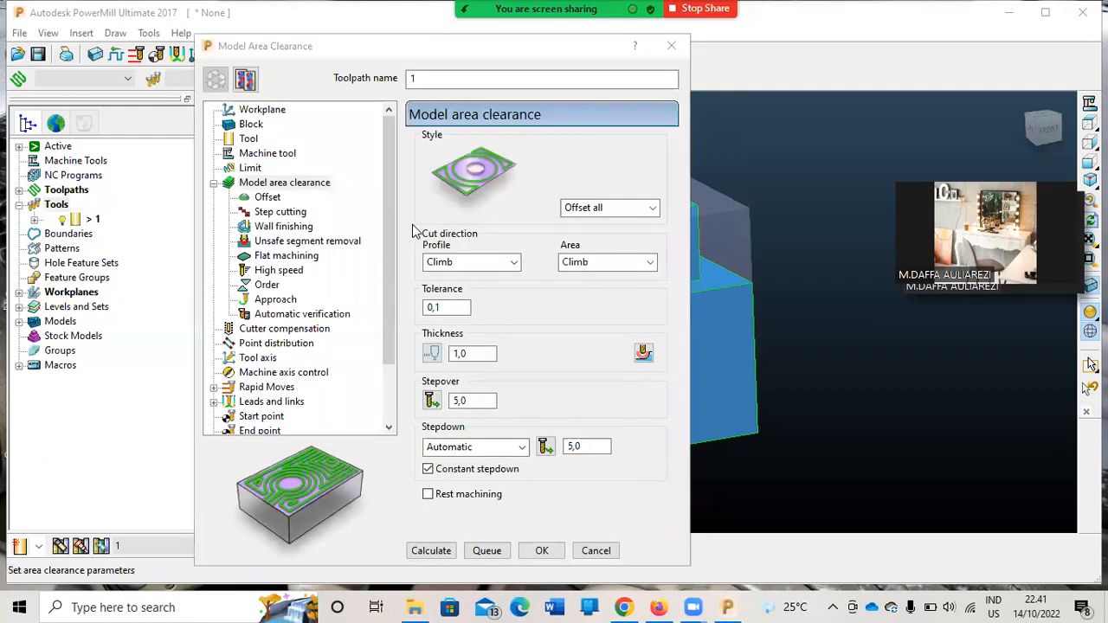
pyautogui.click(651, 208)
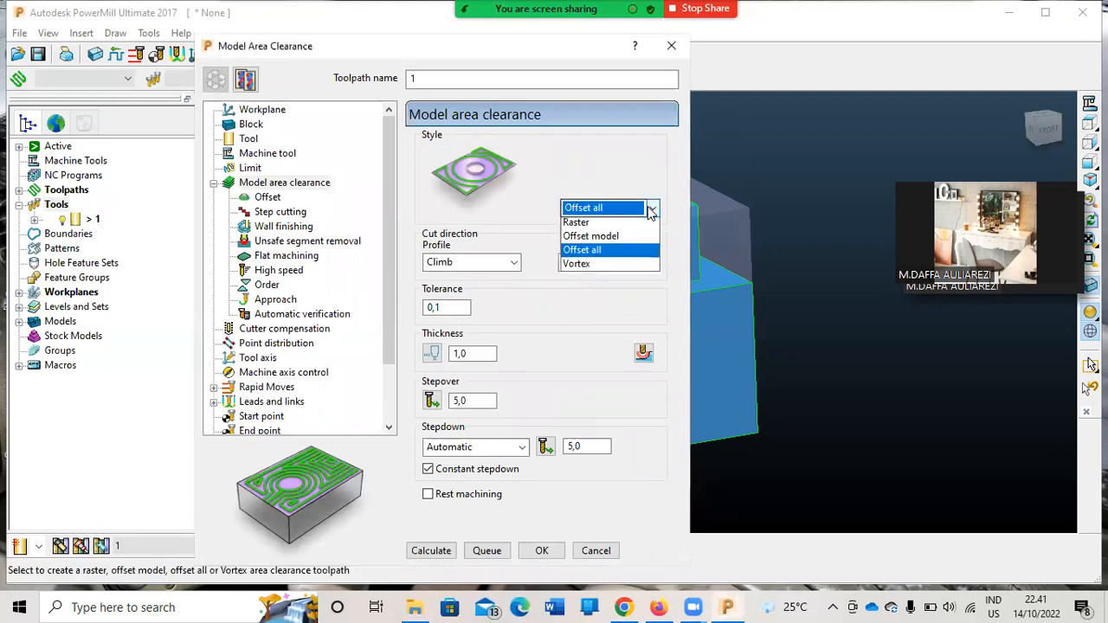
pyautogui.click(606, 239)
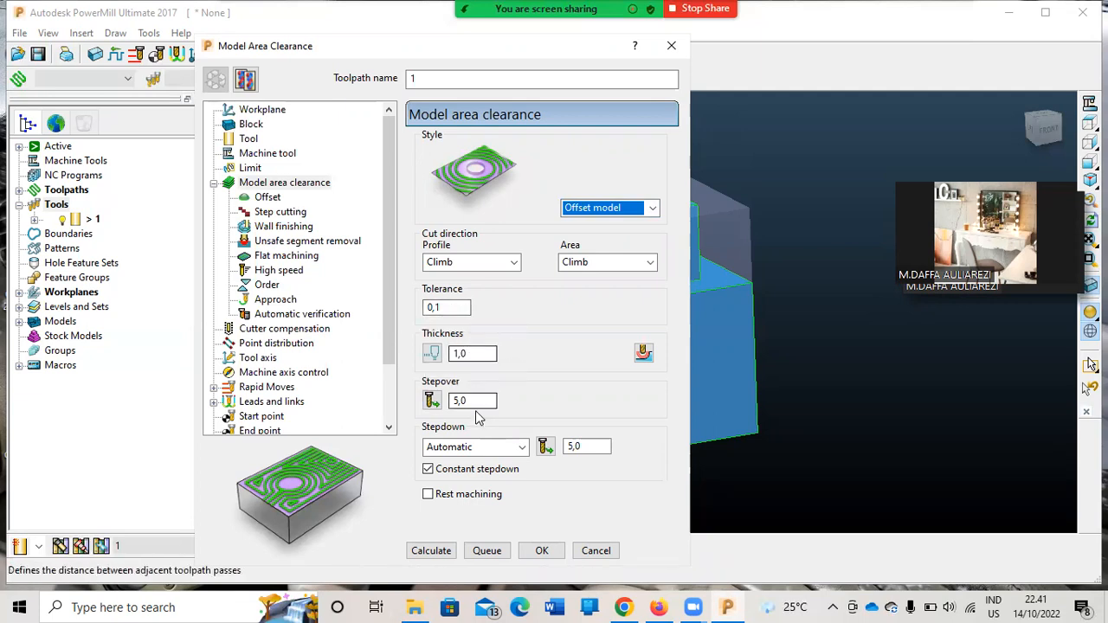
# Set both the stepover and the stepdown of the area clearance toolpath to 2,5 mm
pyautogui.click(452, 401)
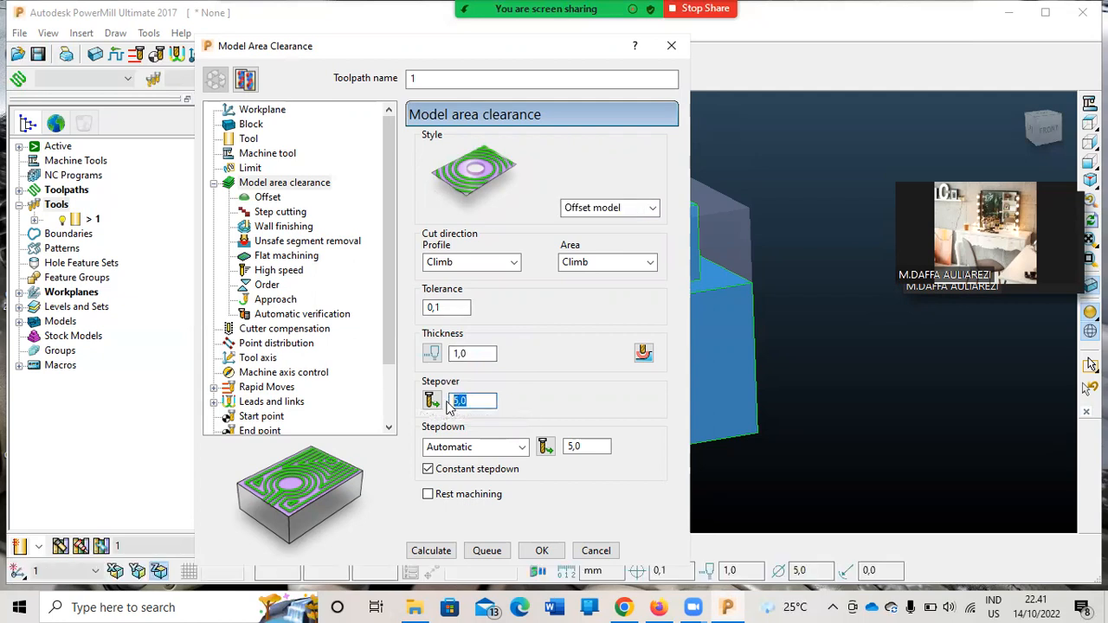
pyautogui.write('2,5')
pyautogui.press('Return')
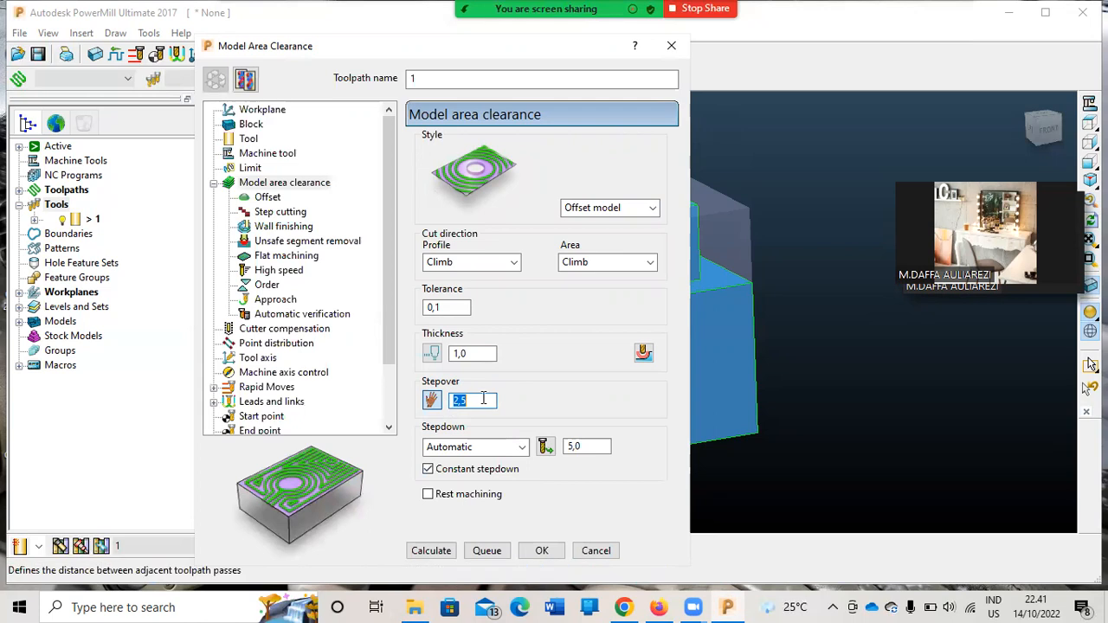
pyautogui.moveTo(587, 447); pyautogui.dragTo(565, 446)
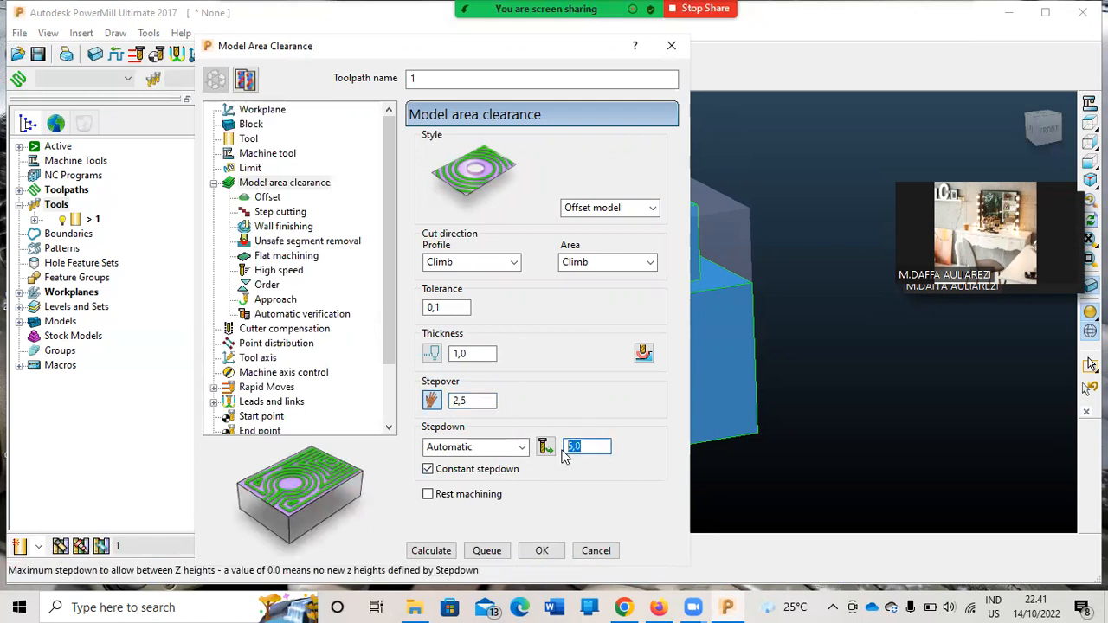
pyautogui.write('2,5')
pyautogui.press('Return')
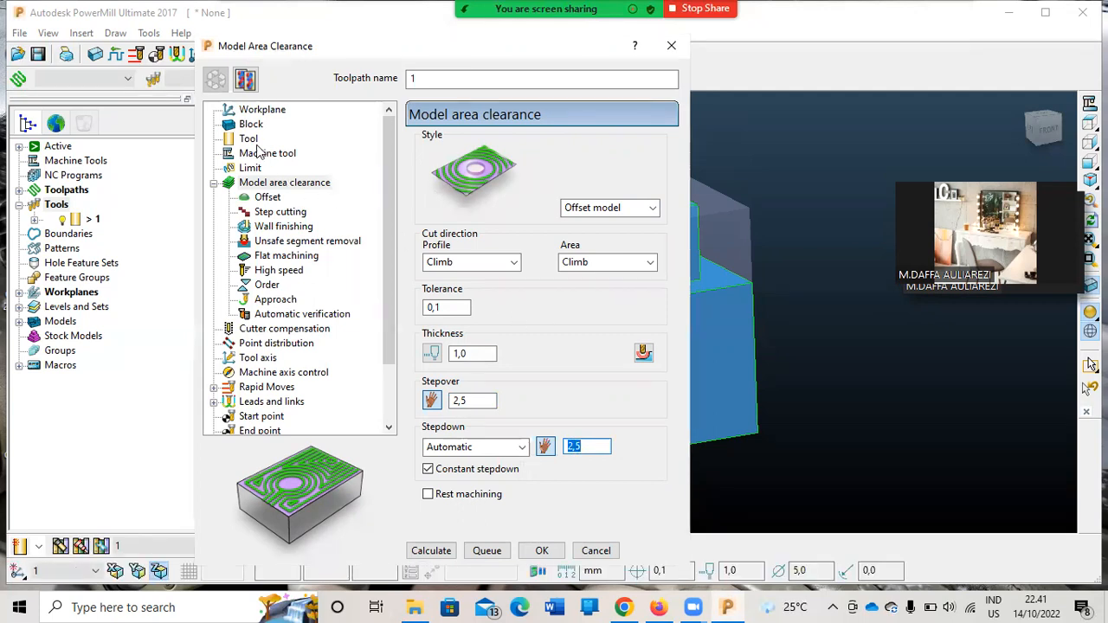
# Review the toolpath's tool settings, calculate the Model Area Clearance toolpath and close its settings
pyautogui.click(252, 139)
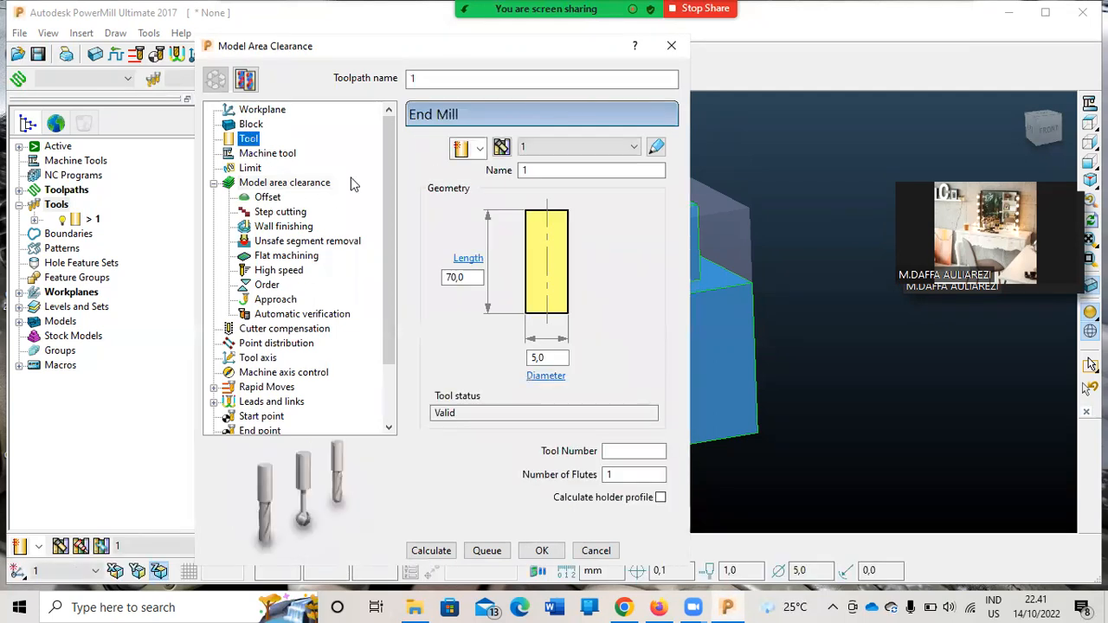
pyautogui.click(613, 452)
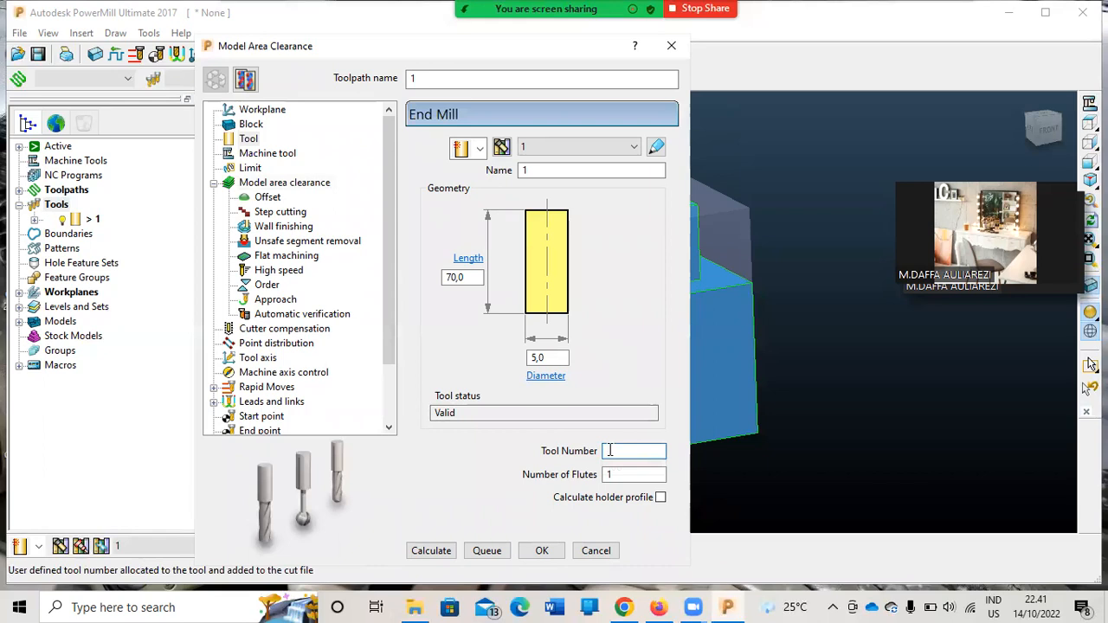
pyautogui.click(275, 185)
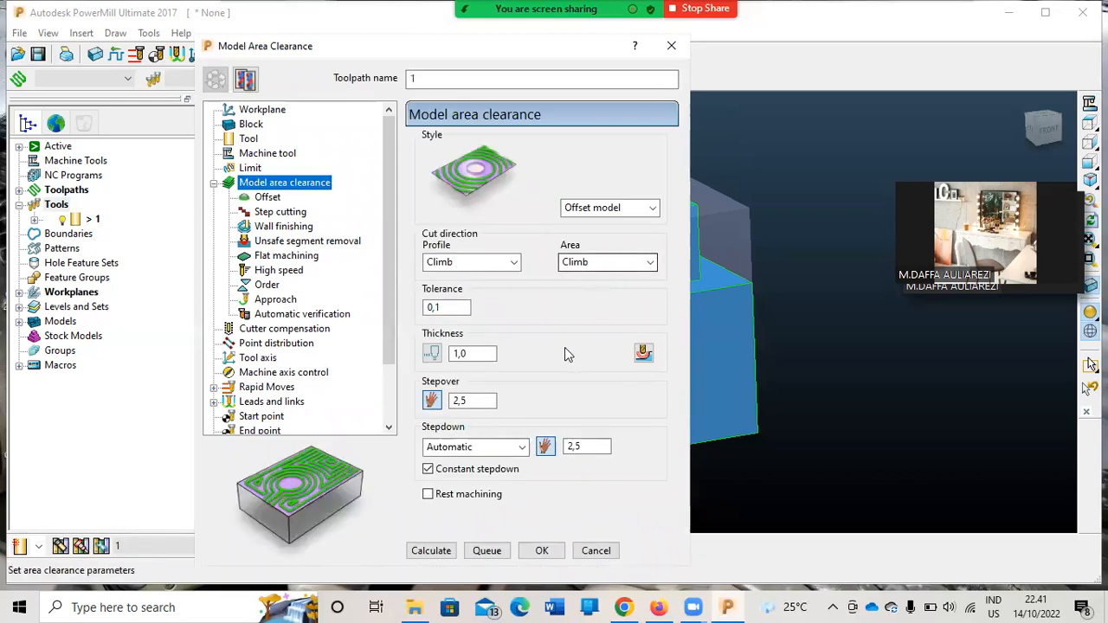
pyautogui.click(449, 554)
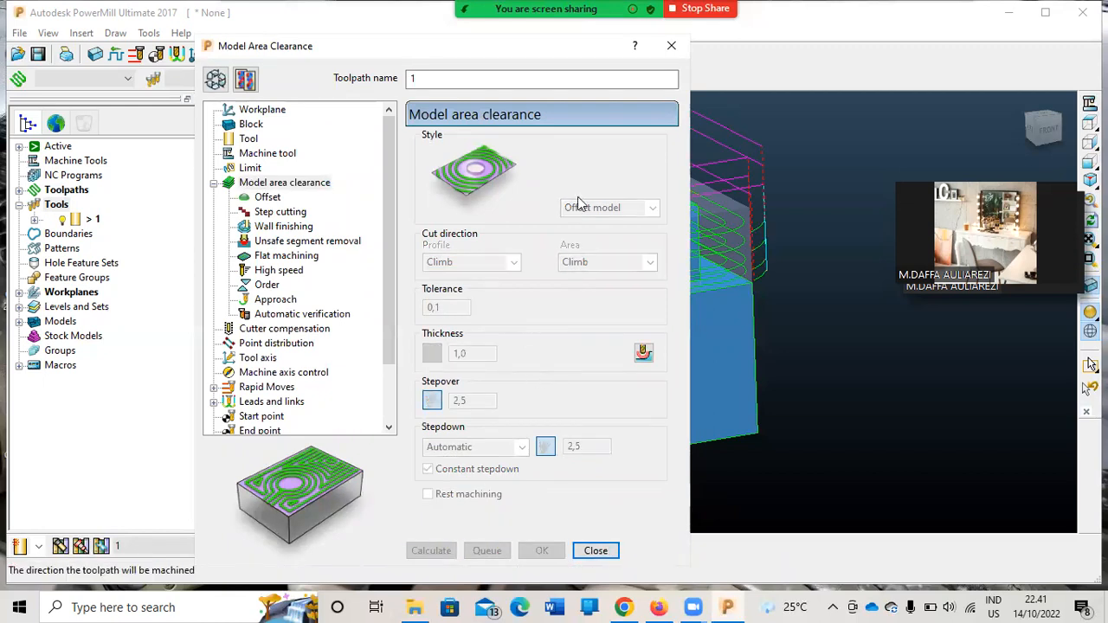
pyautogui.click(671, 45)
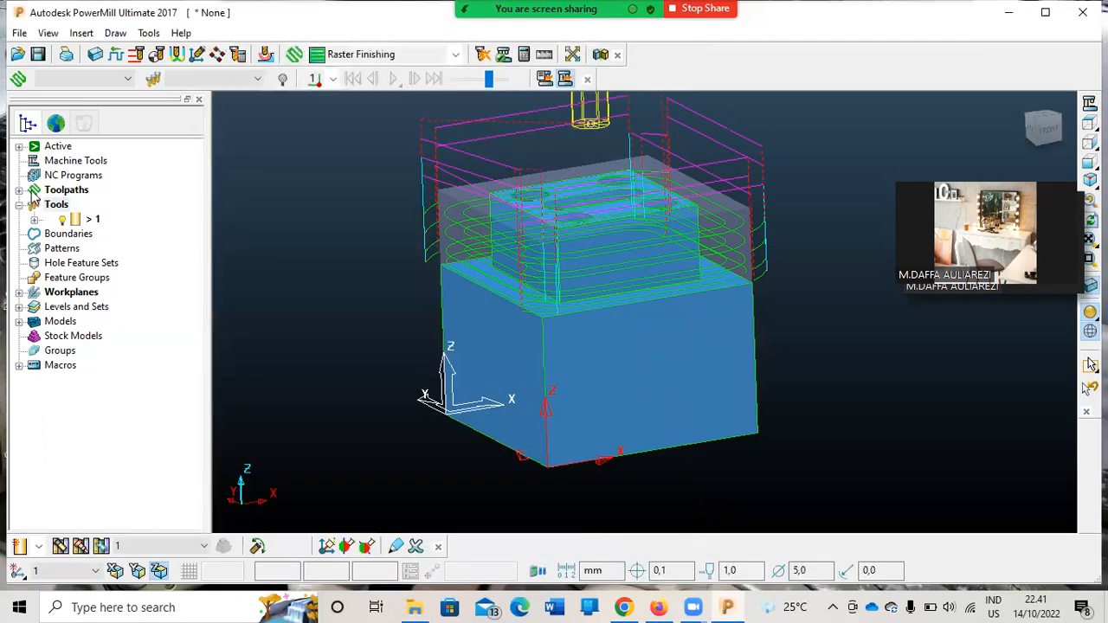
# Rename the Model Area Clearance toolpath as roughing in its settings and close them
pyautogui.click(19, 190)
pyautogui.rightClick(71, 205)
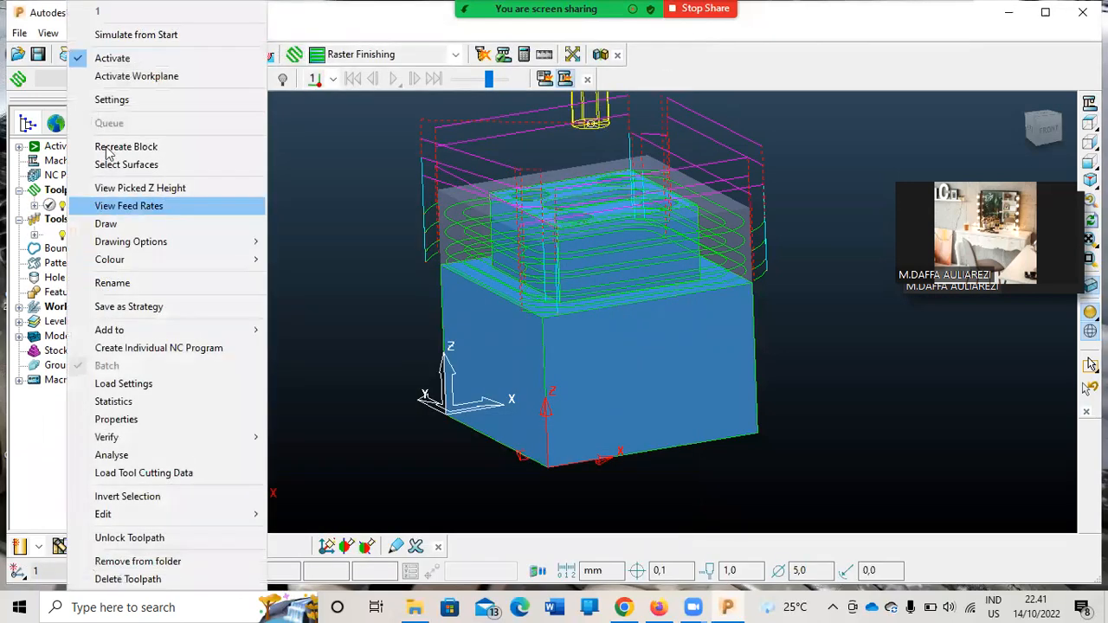
pyautogui.click(112, 100)
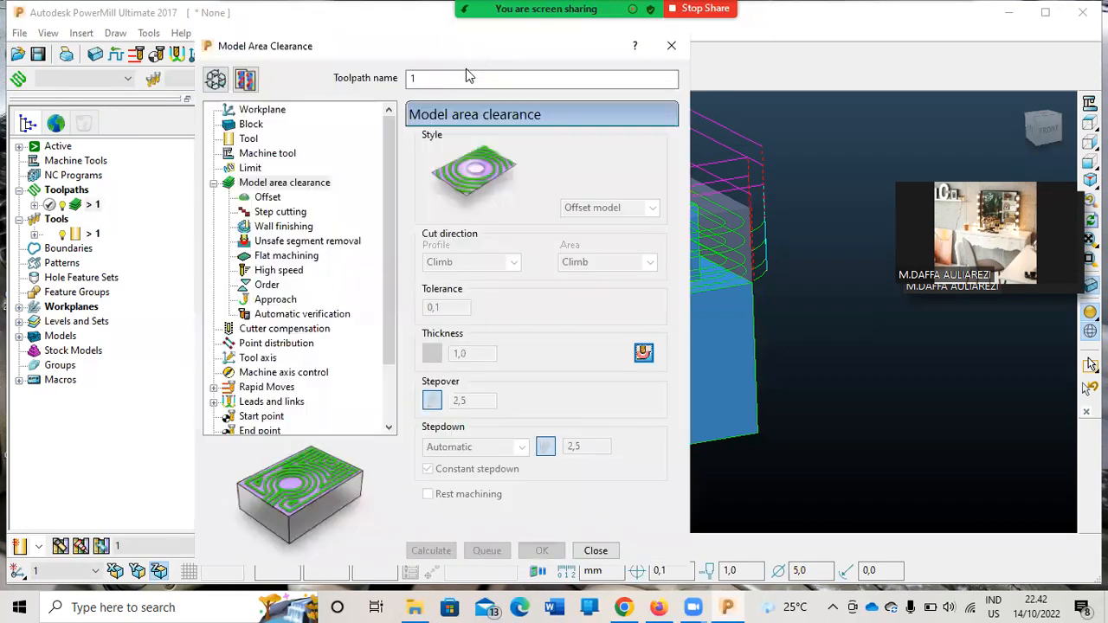
pyautogui.click(454, 78)
pyautogui.press('BackSpace')
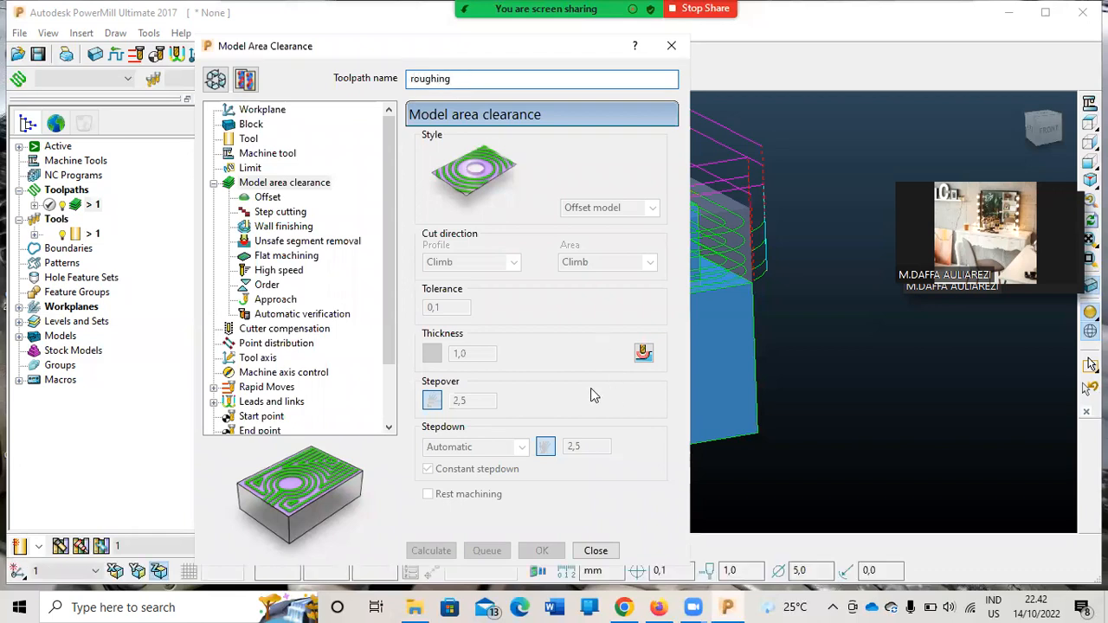
pyautogui.press('Return')
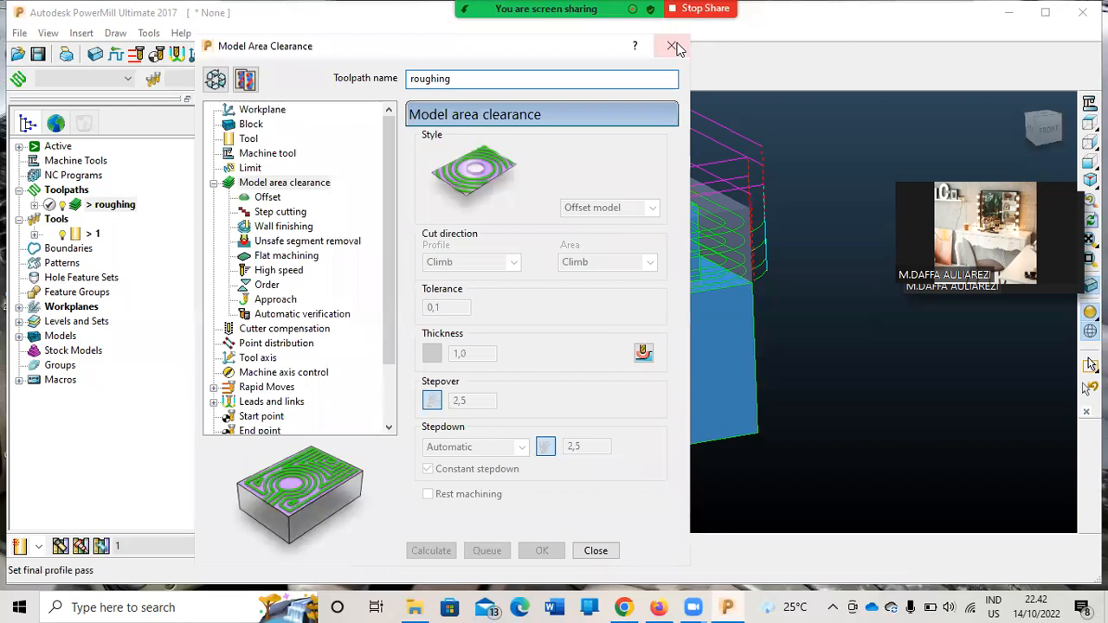
pyautogui.click(676, 43)
# Simulate the roughing toolpath from the start at 25,0 x feed rate, then rewind and replay it
pyautogui.rightClick(82, 205)
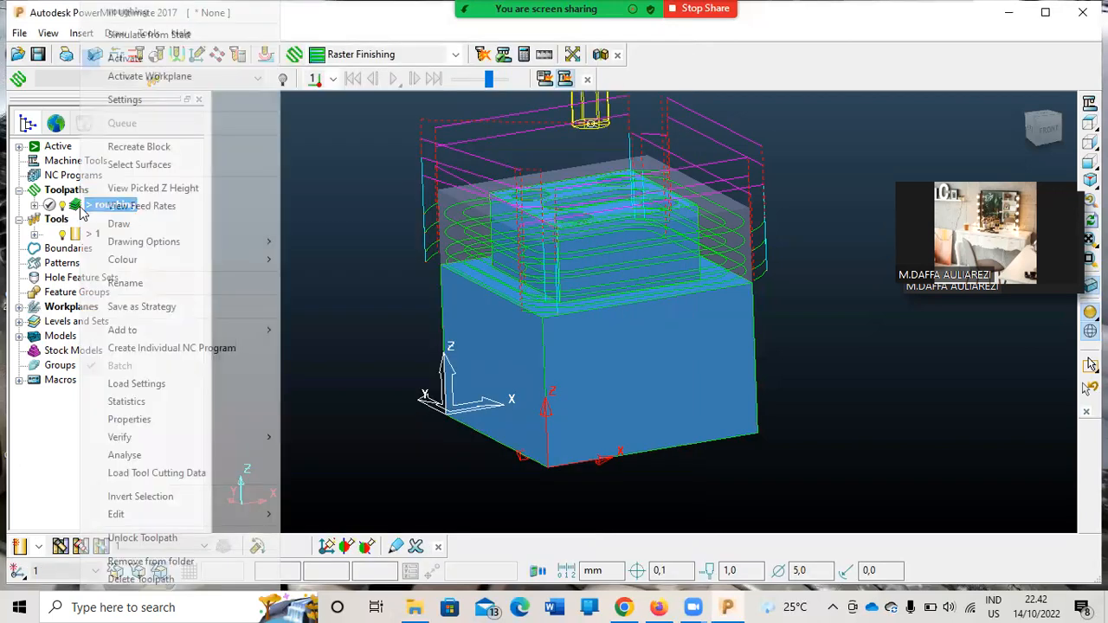
pyautogui.click(148, 35)
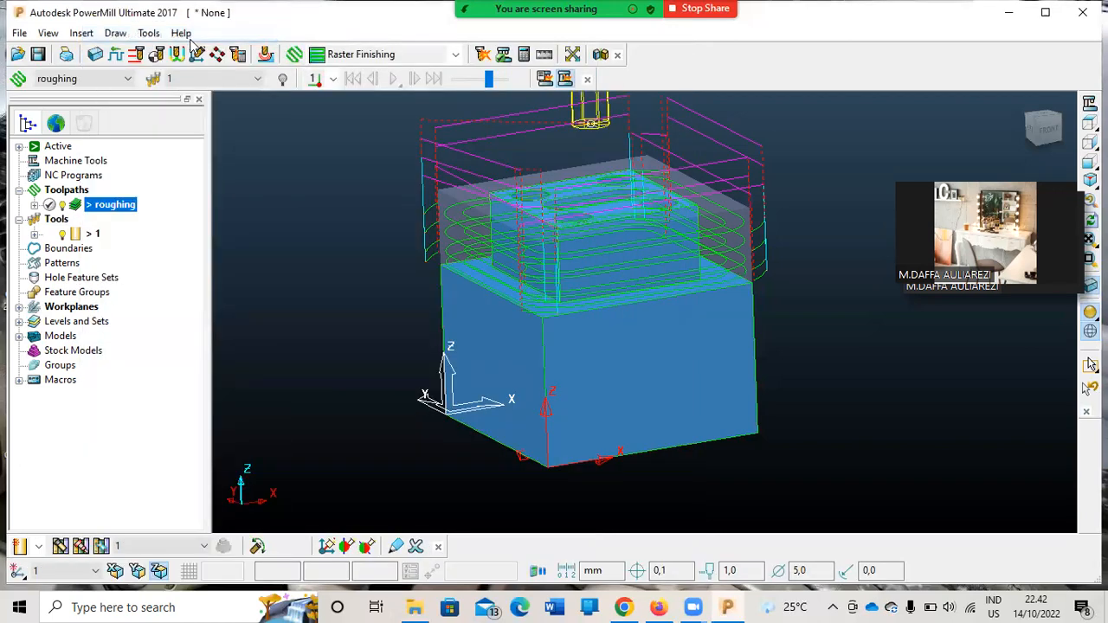
pyautogui.moveTo(490, 79); pyautogui.dragTo(475, 80)
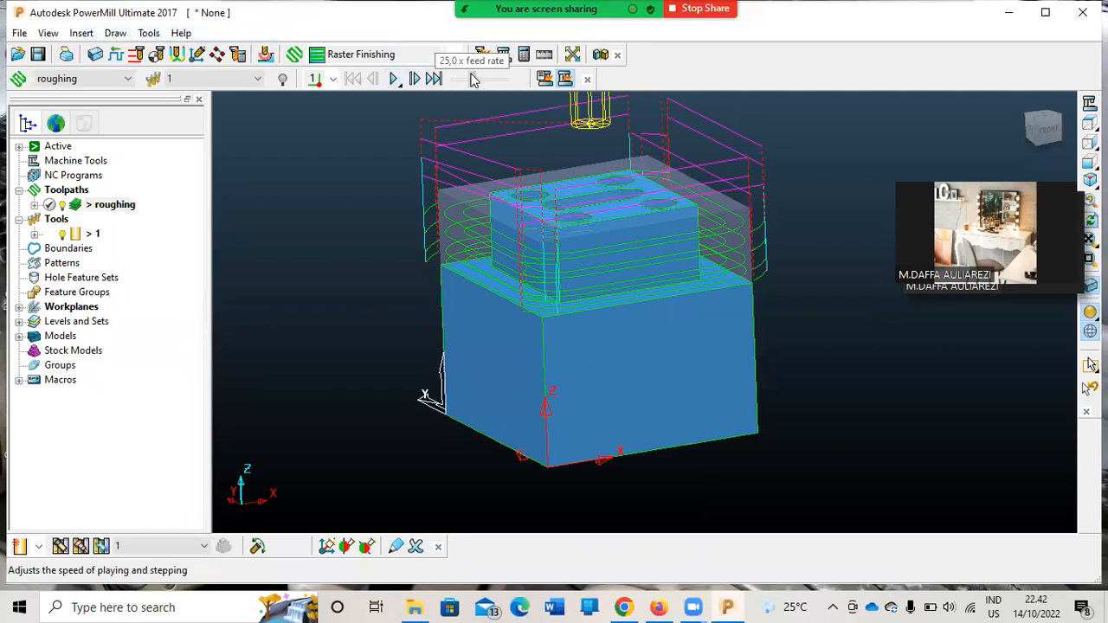
pyautogui.click(394, 79)
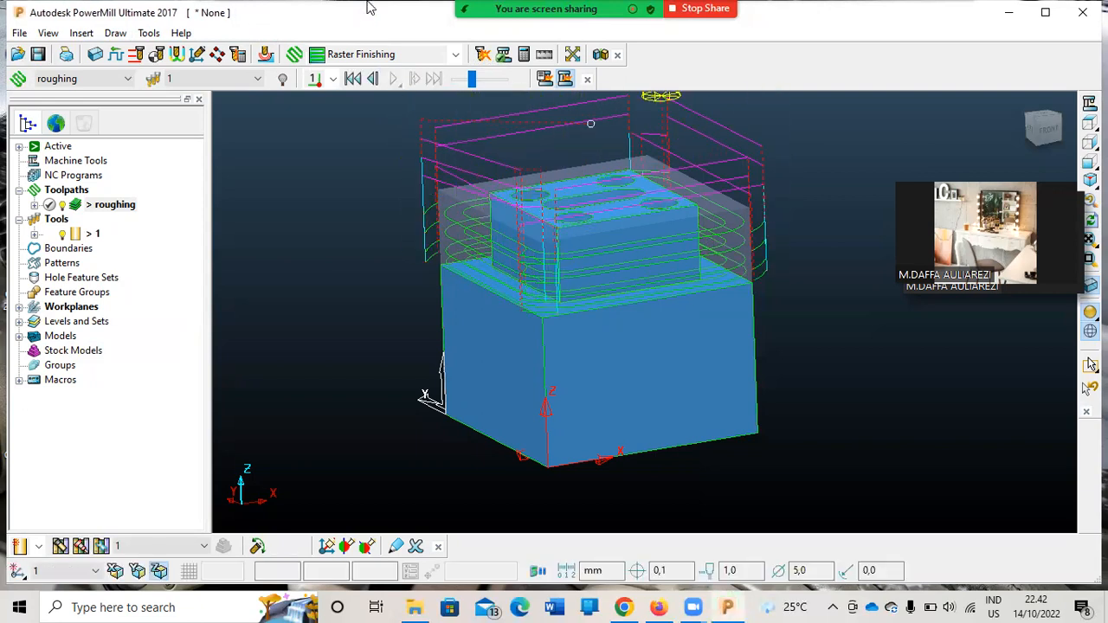
pyautogui.click(354, 78)
pyautogui.click(394, 79)
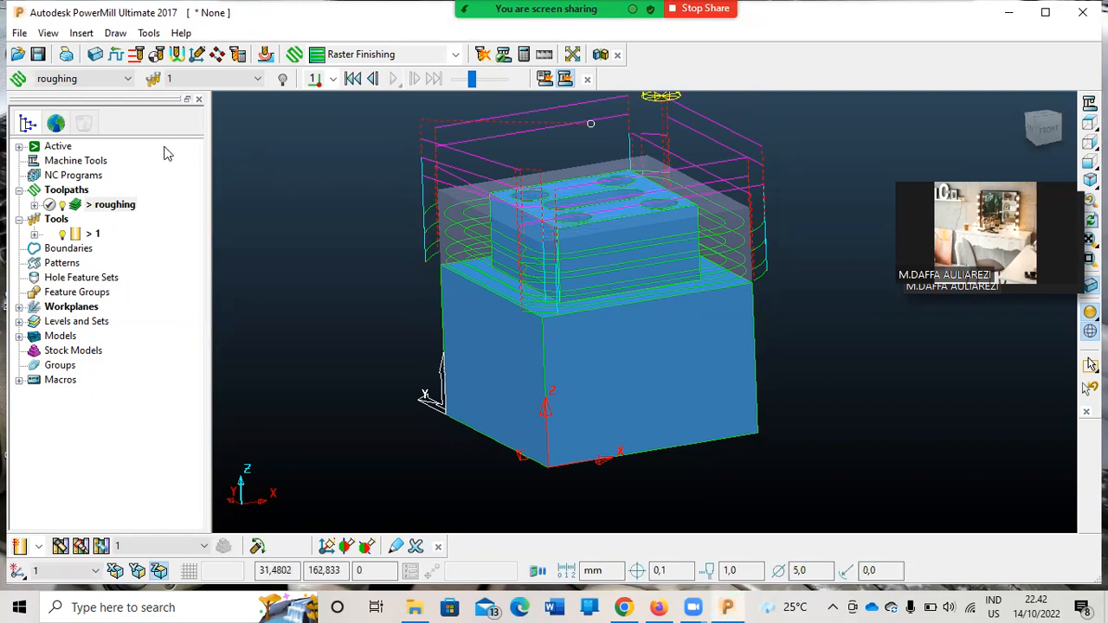
# Create a second end mill tool with a 3 mm diameter and a 50 mm tip length
pyautogui.click(38, 546)
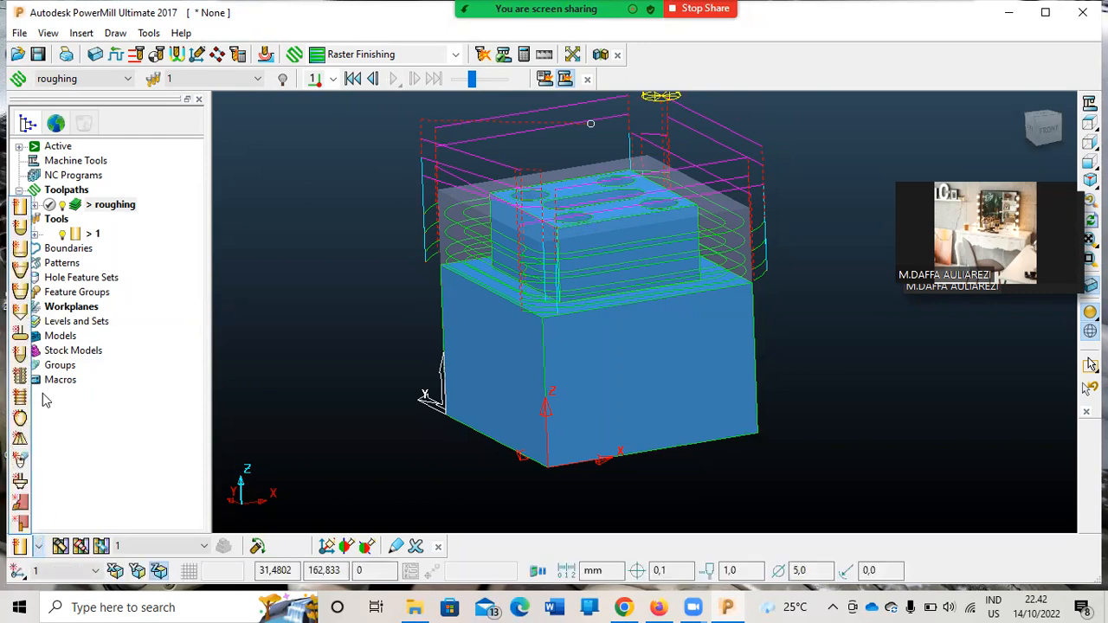
pyautogui.click(20, 208)
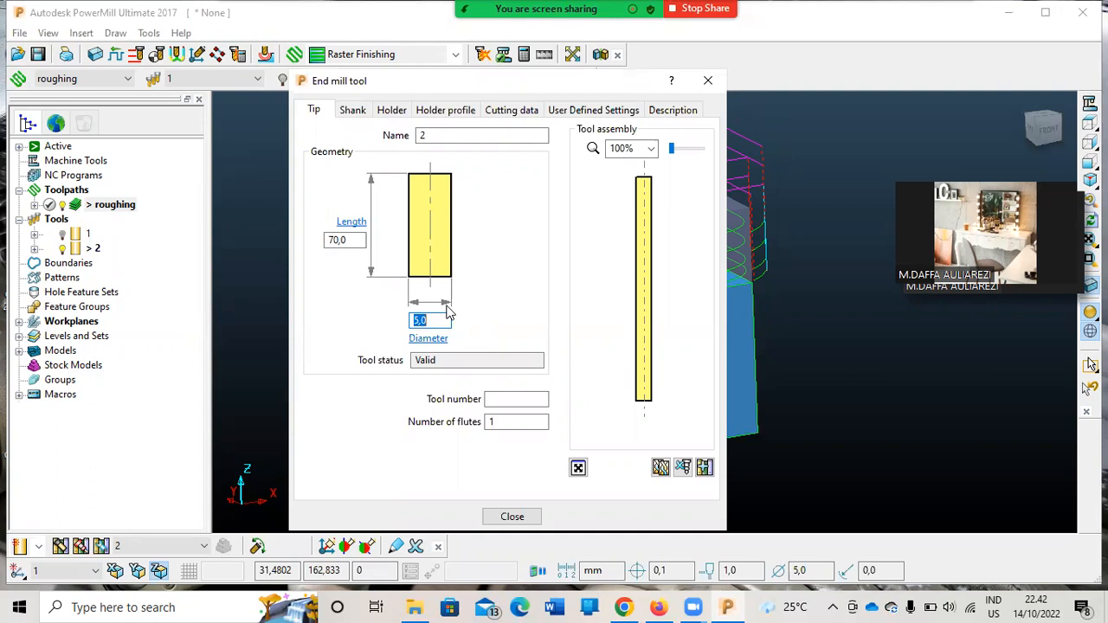
pyautogui.write('3')
pyautogui.press('Return')
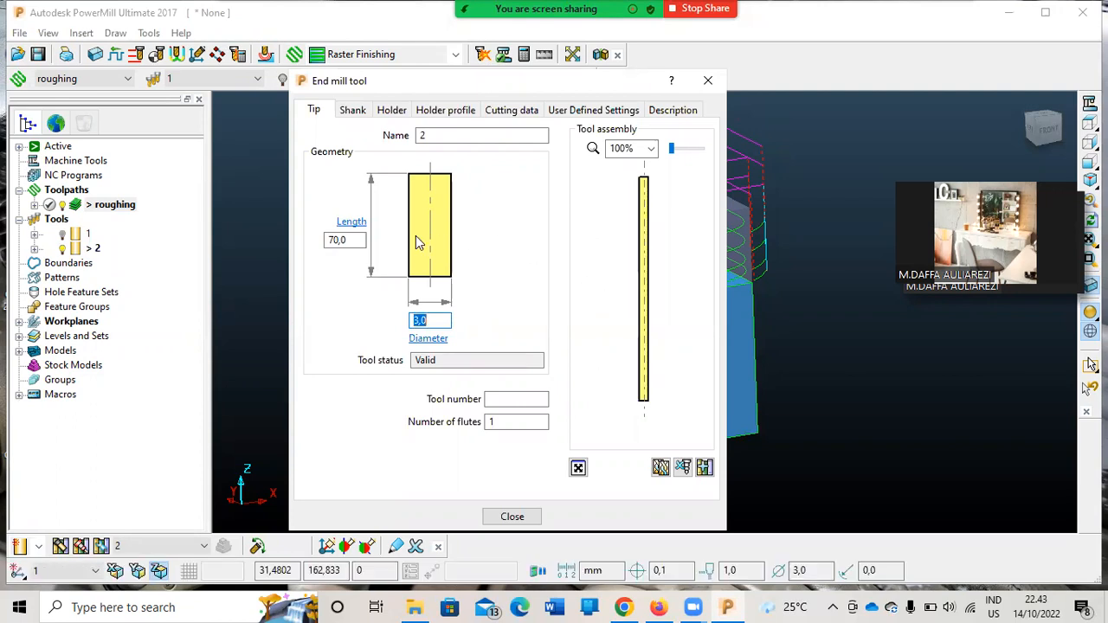
pyautogui.moveTo(357, 240); pyautogui.dragTo(322, 242)
pyautogui.write('50')
pyautogui.press('Return')
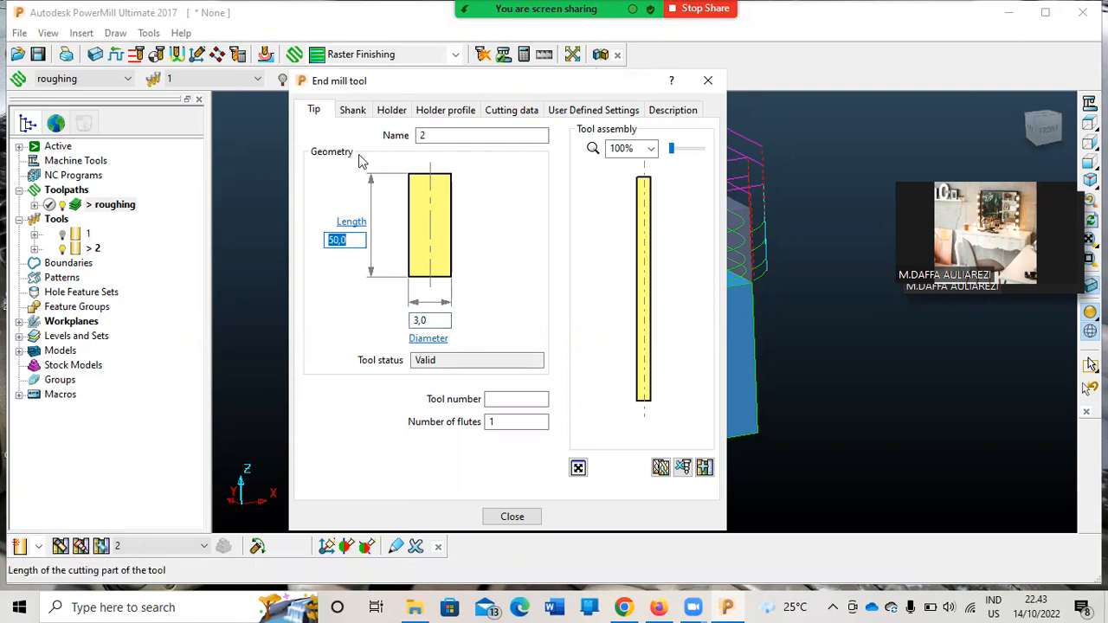
# Add a shank component to the 3 mm end mill and set its length to 25 mm
pyautogui.click(352, 113)
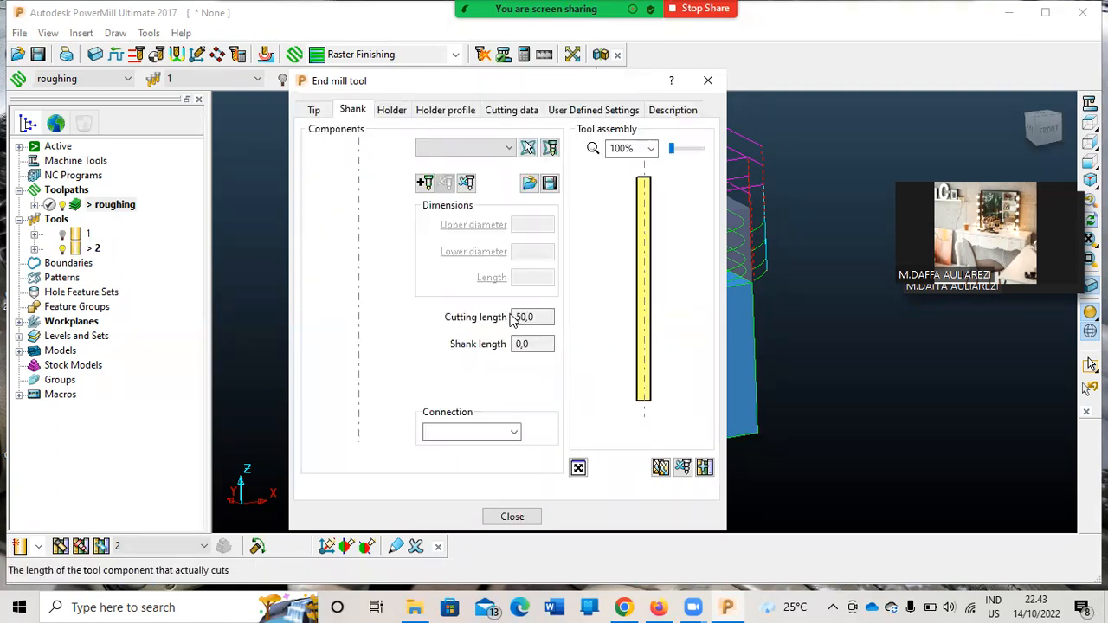
pyautogui.click(425, 185)
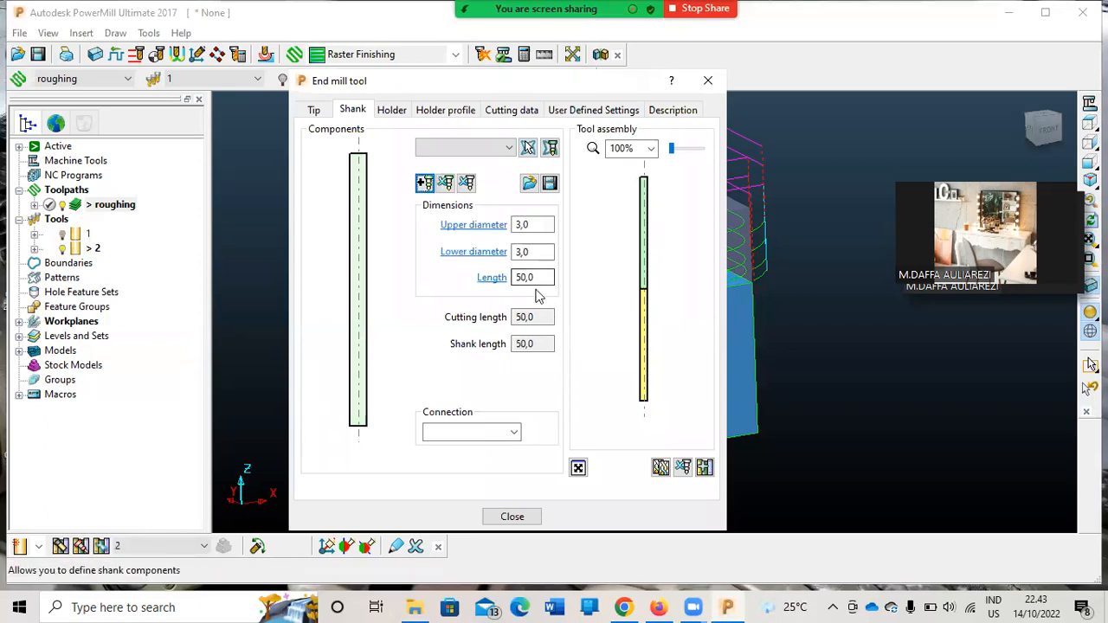
pyautogui.click(516, 277)
pyautogui.write('25')
pyautogui.press('Return')
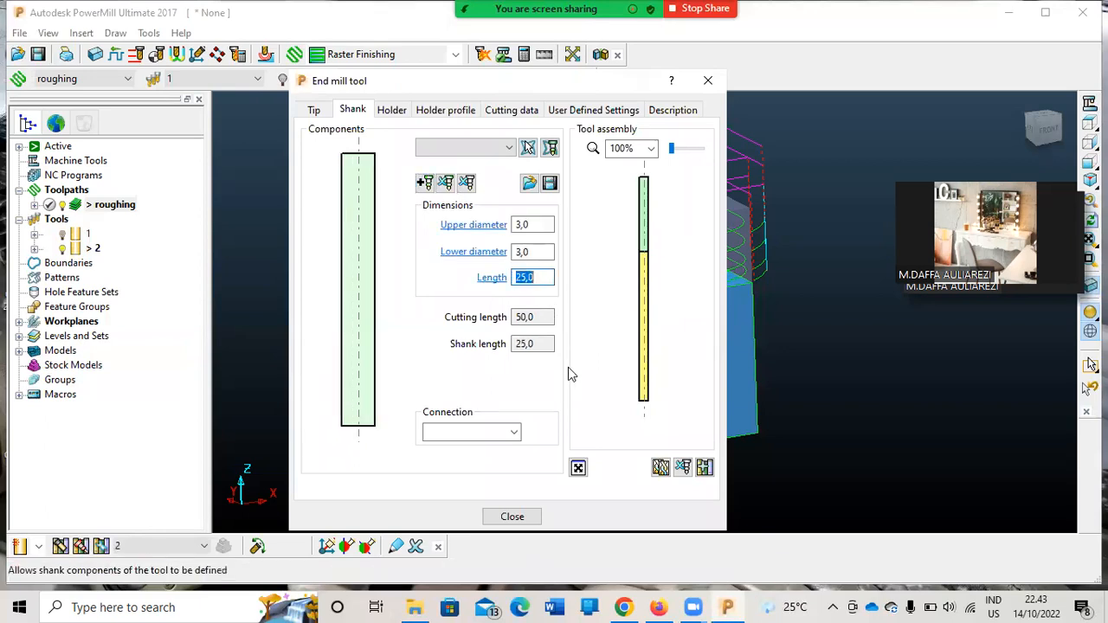
# Add a holder component to the 3 mm end mill with a length of 20 mm and an overhang of 70 mm
pyautogui.click(392, 110)
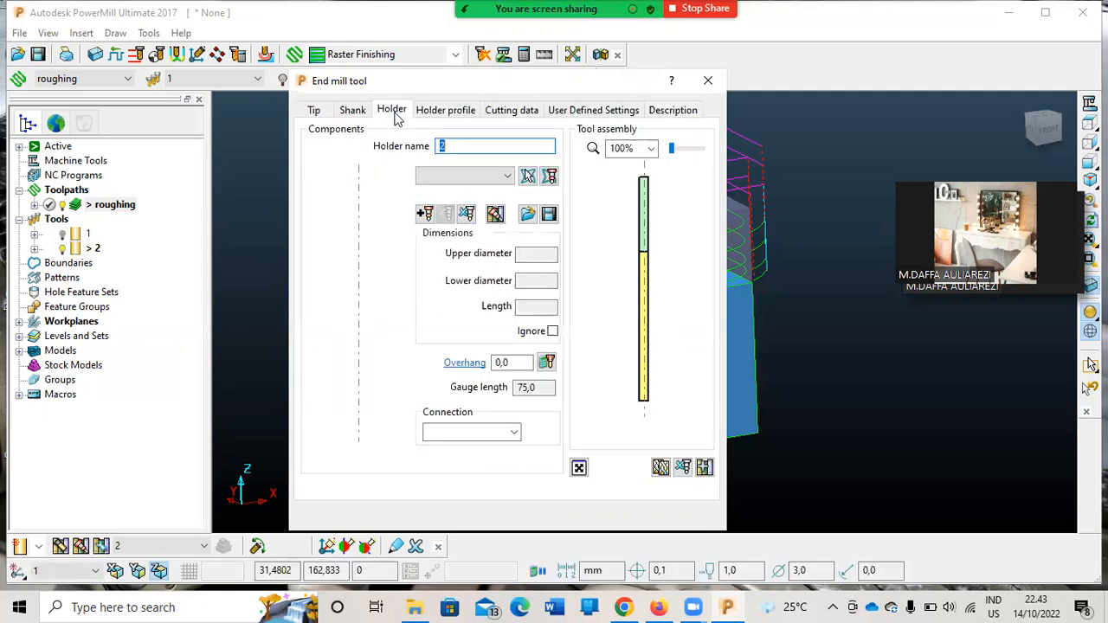
pyautogui.click(424, 214)
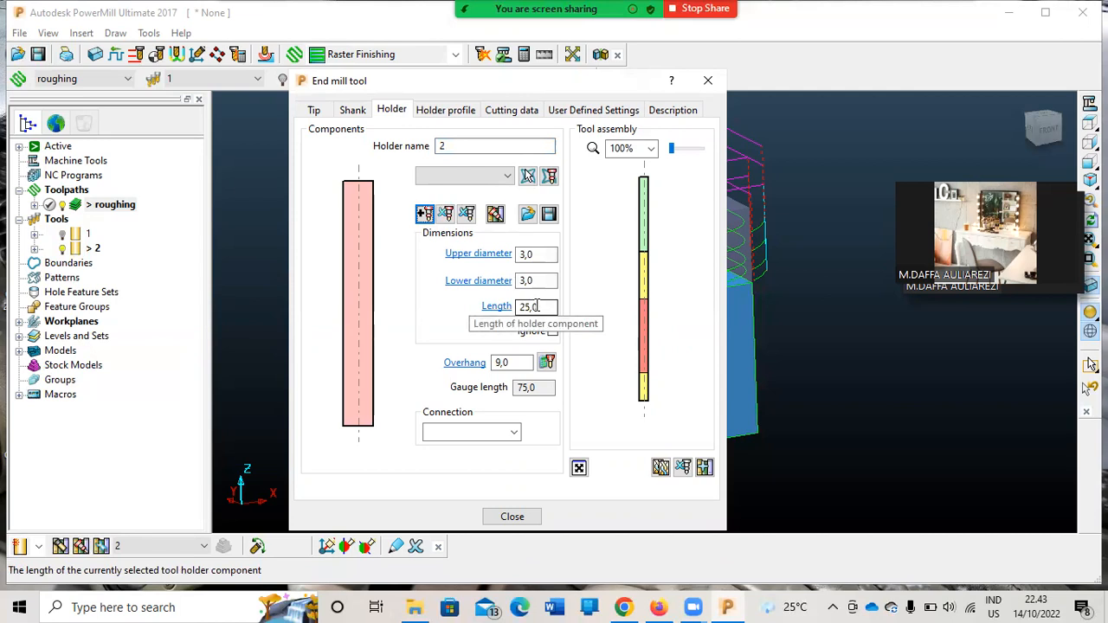
pyautogui.moveTo(536, 306); pyautogui.dragTo(518, 310)
pyautogui.write('20')
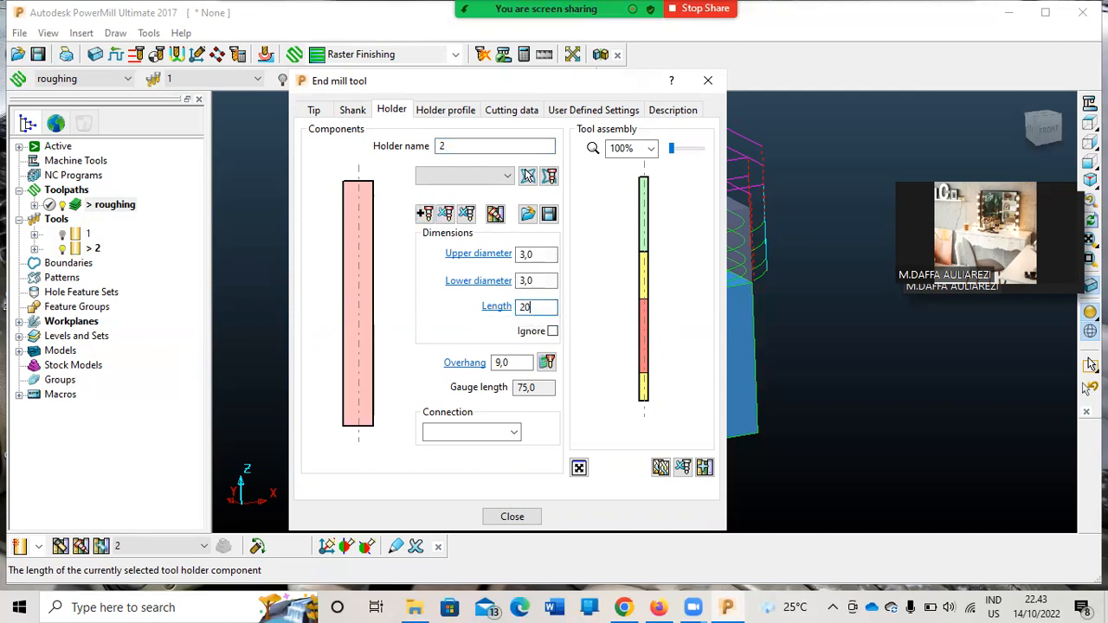
pyautogui.press('Return')
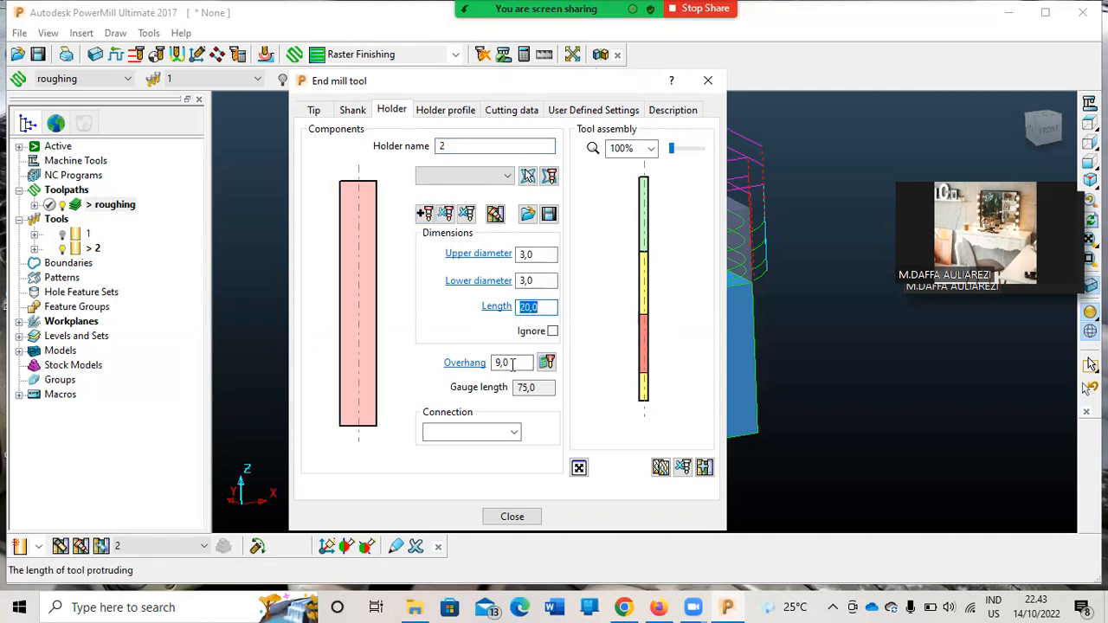
pyautogui.moveTo(513, 364); pyautogui.dragTo(493, 365)
pyautogui.write('70')
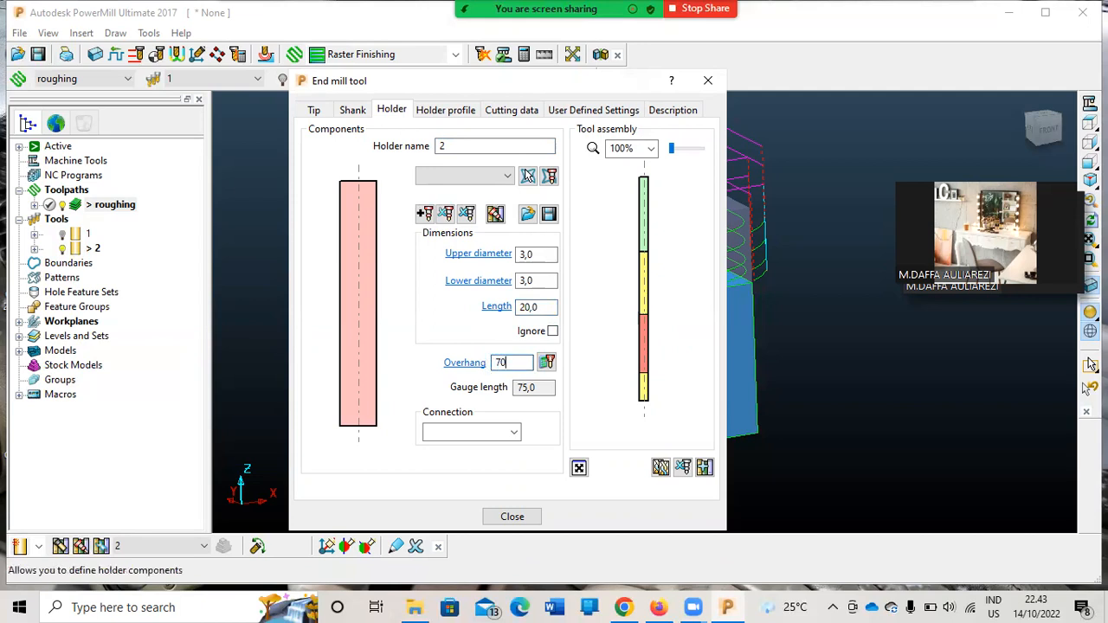
pyautogui.press('Return')
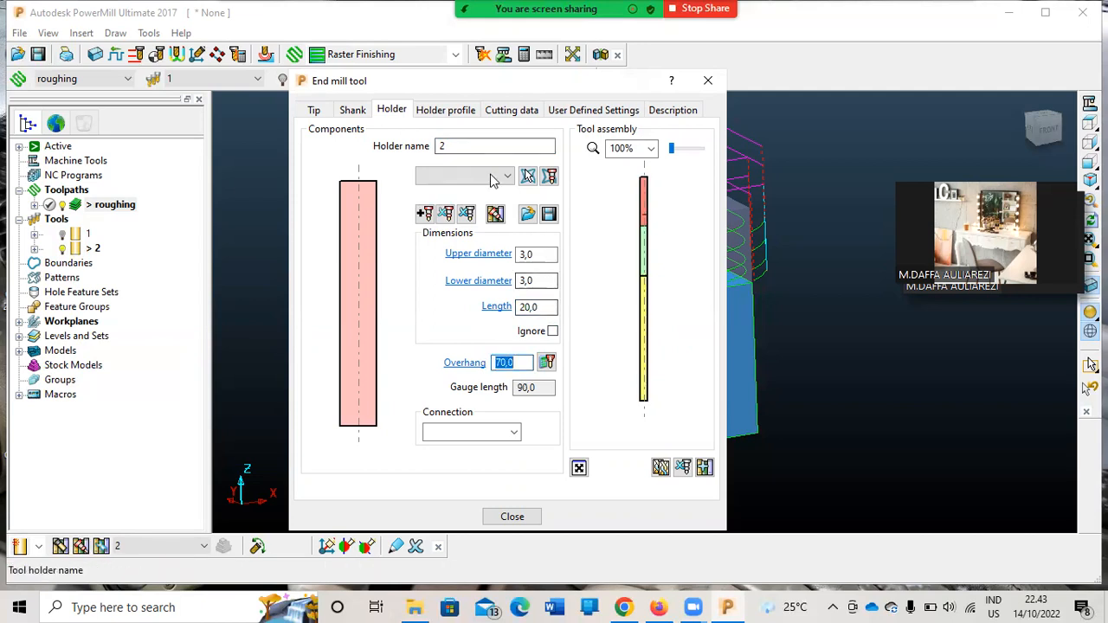
# Set the end mill's number of flutes to 4 and its tool number to 2, and close the tool definition
pyautogui.click(314, 111)
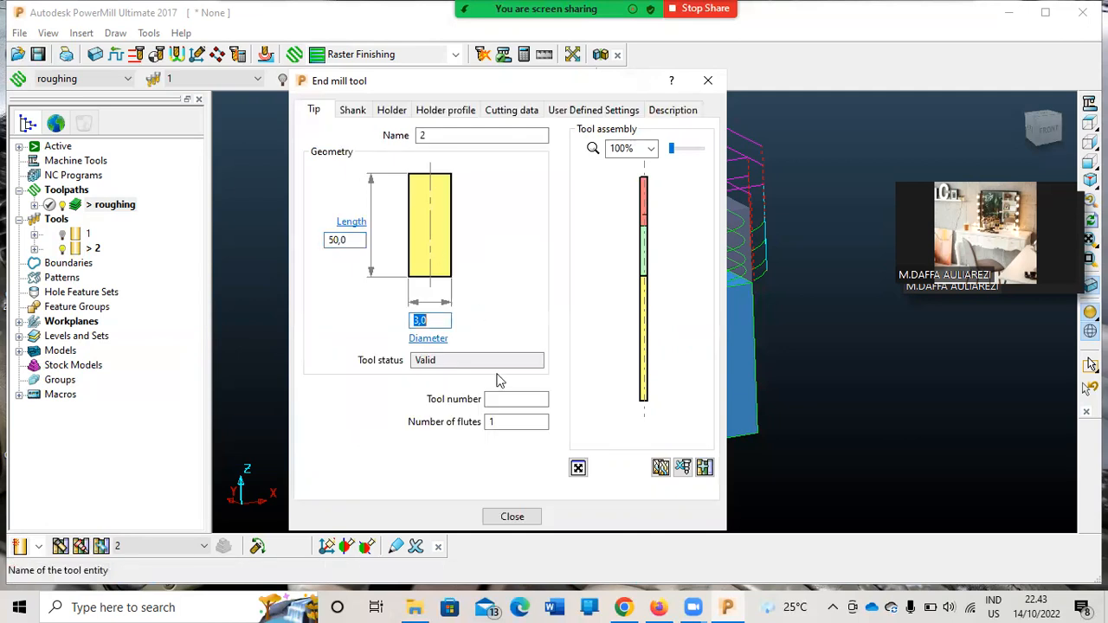
pyautogui.click(499, 424)
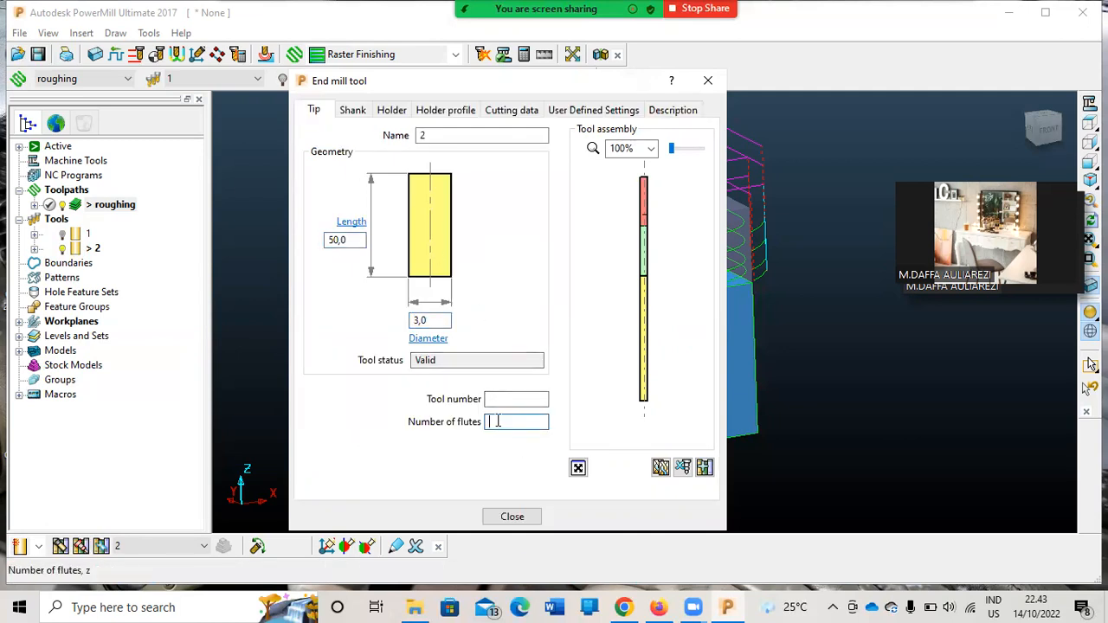
pyautogui.click(495, 398)
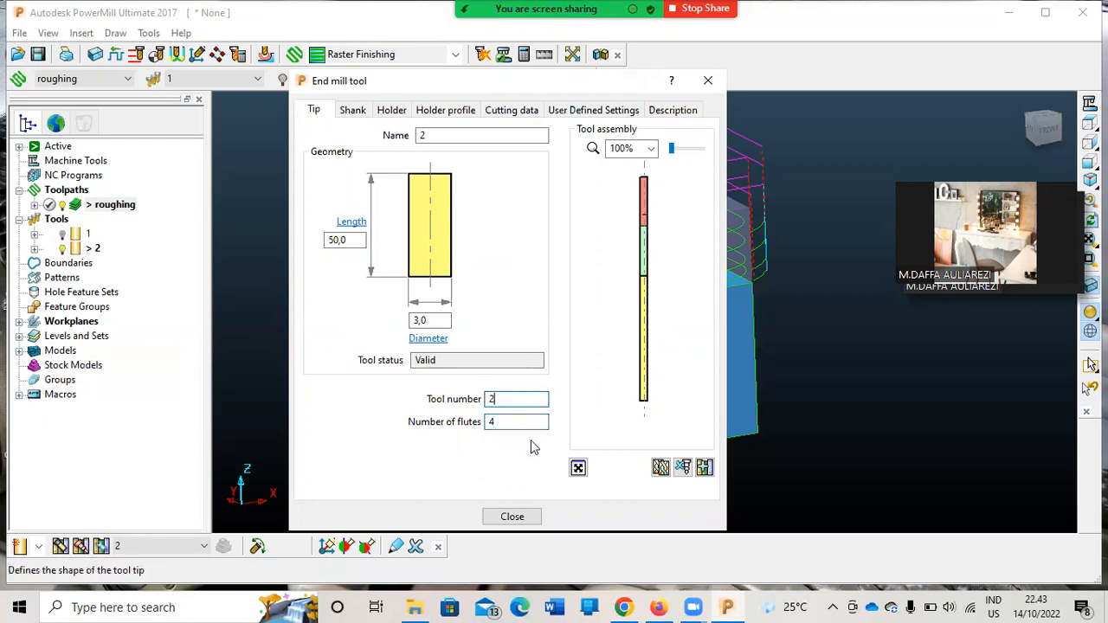
pyautogui.click(512, 516)
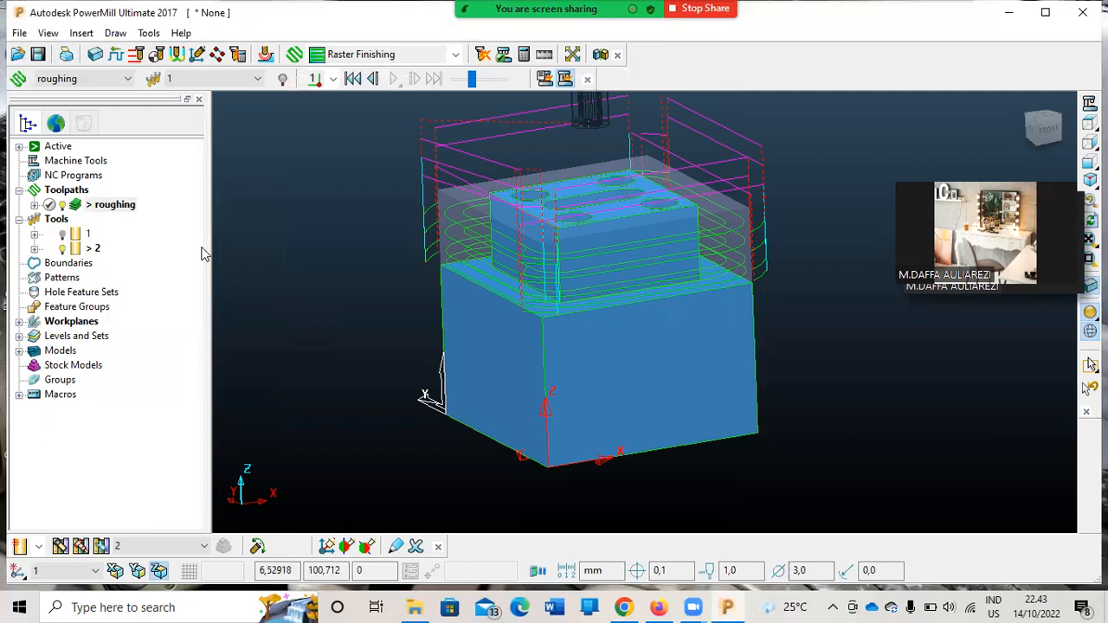
# Start a 3D Offset Finishing toolpath from the Finishing strategies and name it semifinishing
pyautogui.click(296, 55)
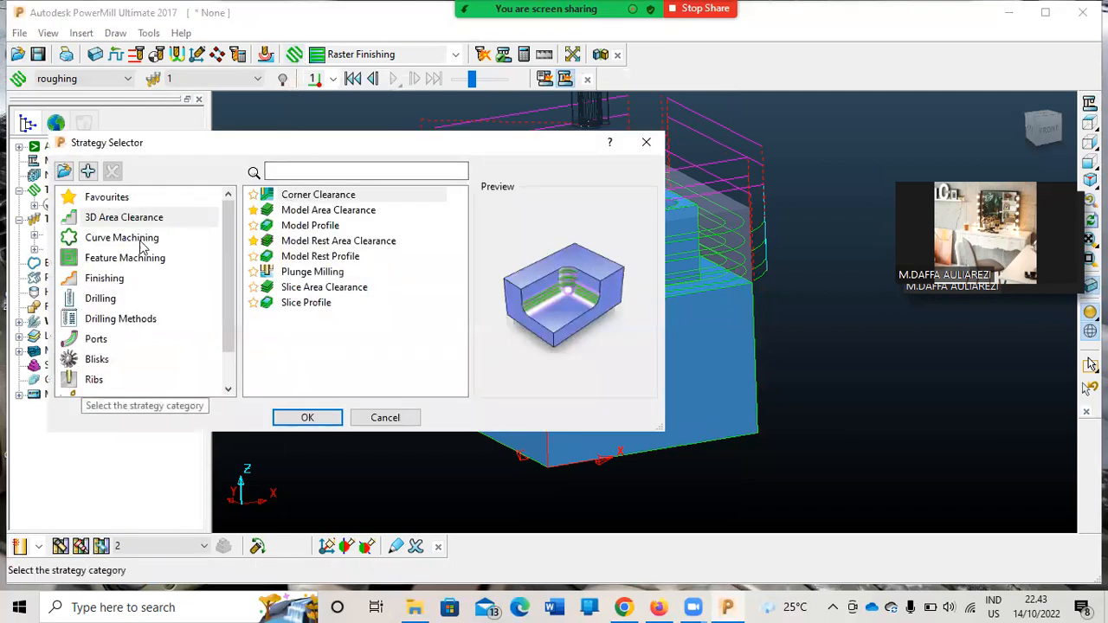
pyautogui.click(122, 281)
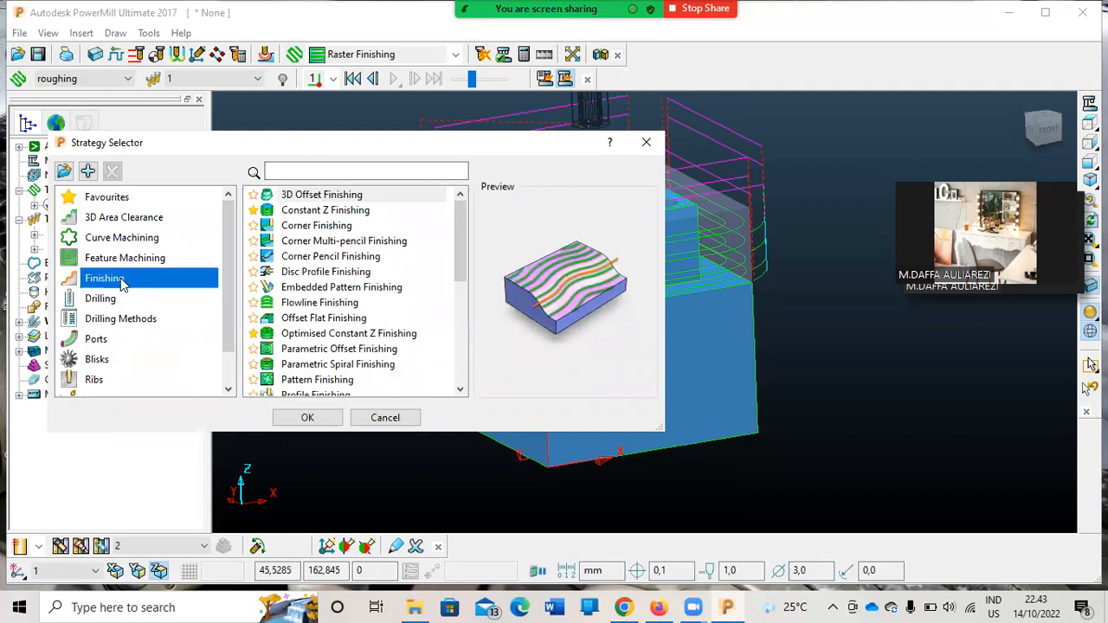
pyautogui.click(305, 201)
pyautogui.click(303, 419)
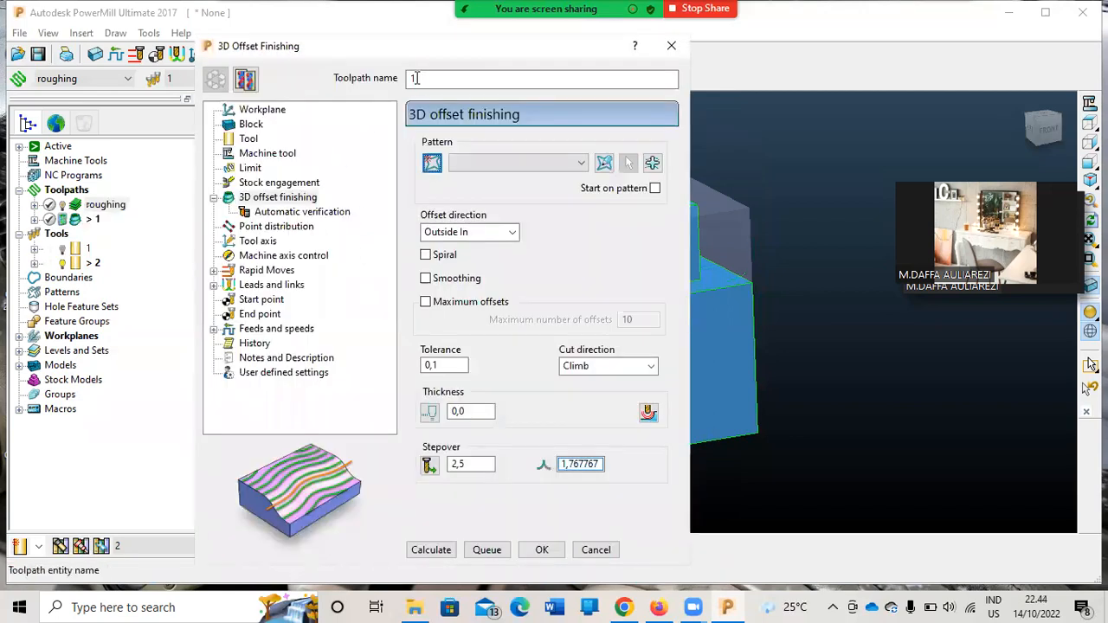
pyautogui.click(423, 80)
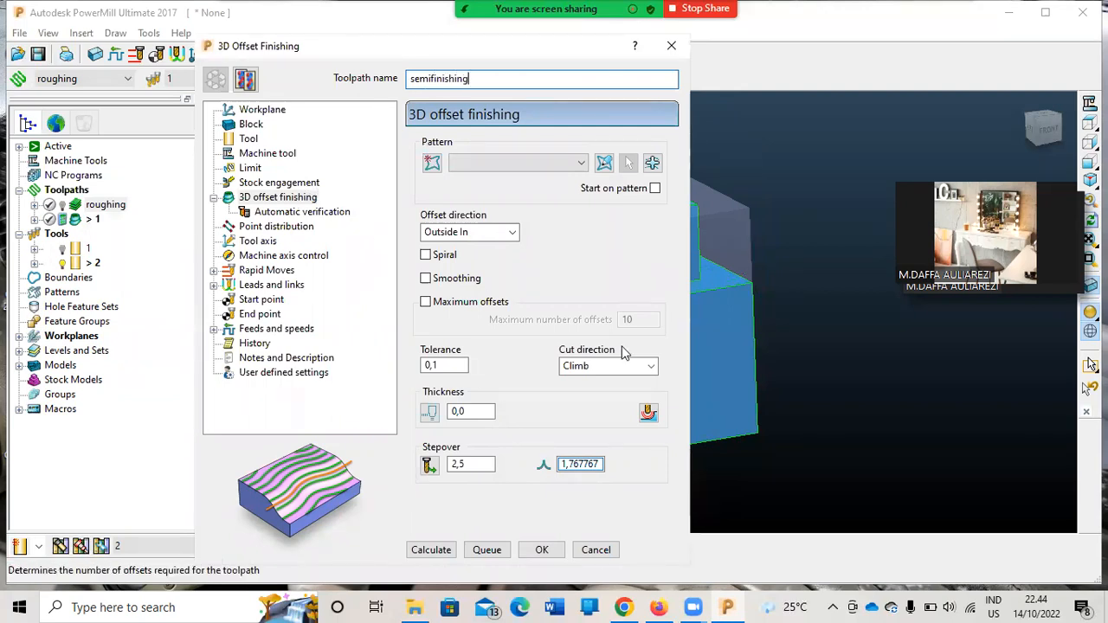
# Calculate the semifinishing toolpath with a thickness of 0,1 mm and a stepover of 1,5 mm, and close its settings
pyautogui.click(468, 412)
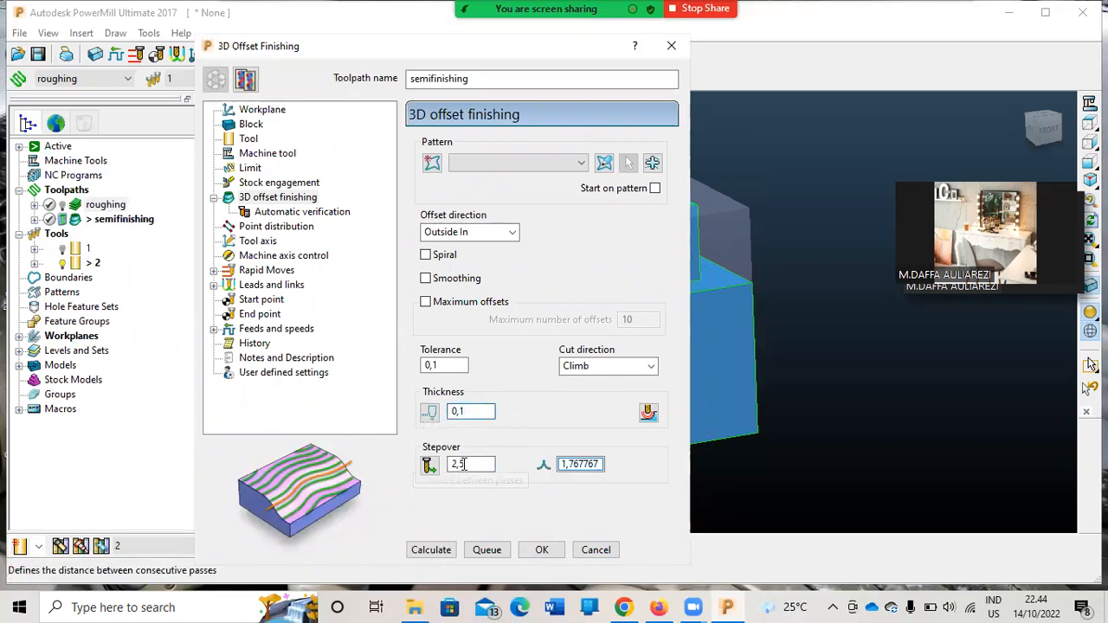
pyautogui.moveTo(489, 466); pyautogui.dragTo(448, 466)
pyautogui.write('1')
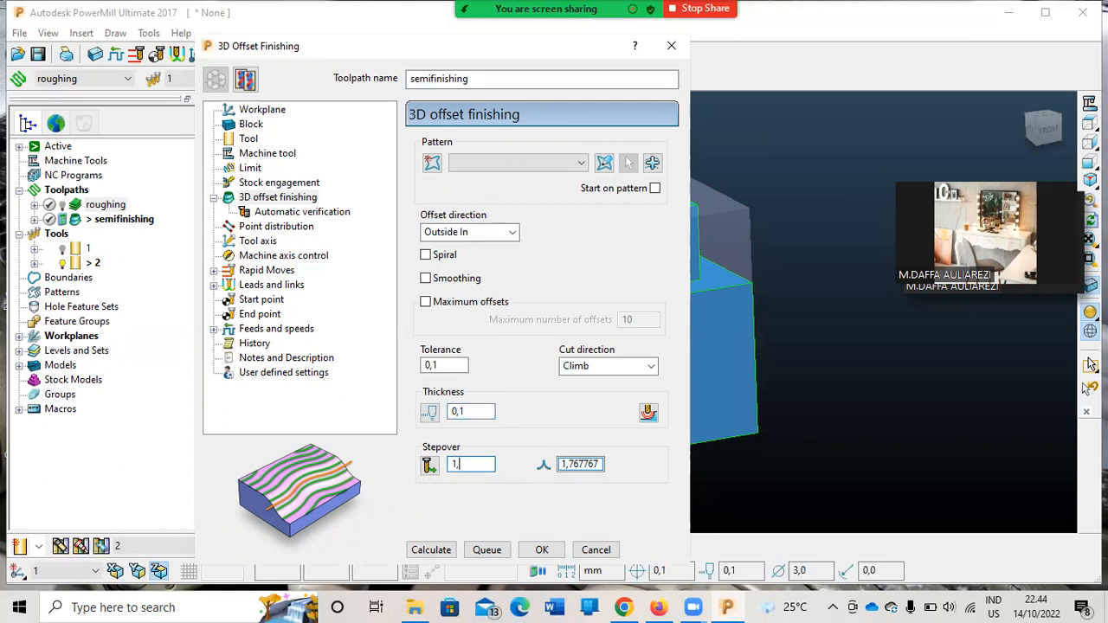
pyautogui.press('Return')
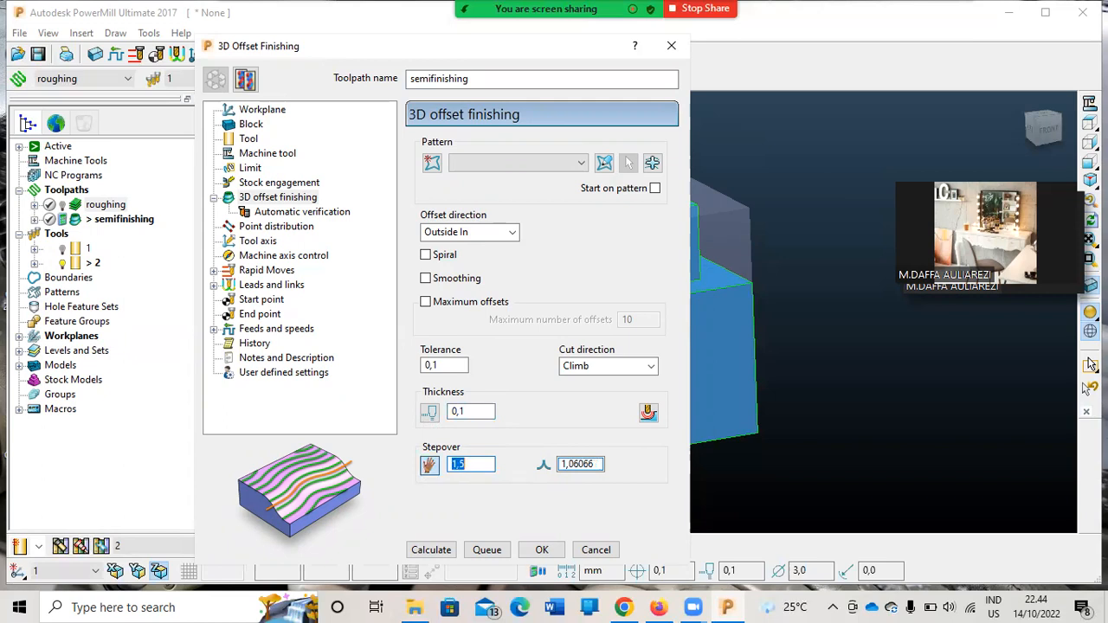
pyautogui.click(447, 554)
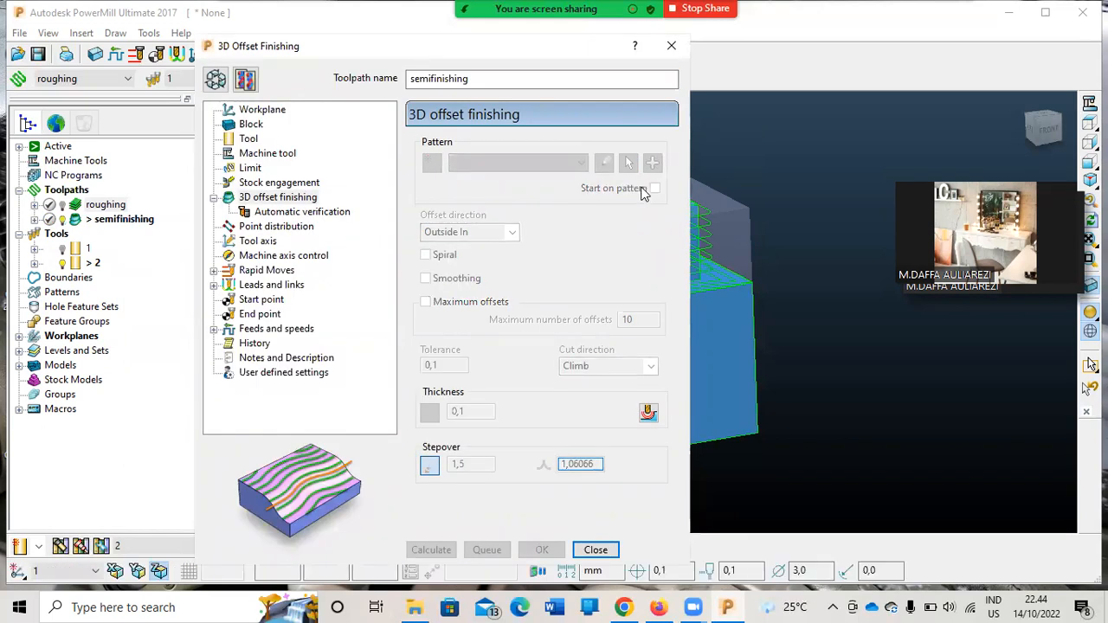
pyautogui.click(671, 45)
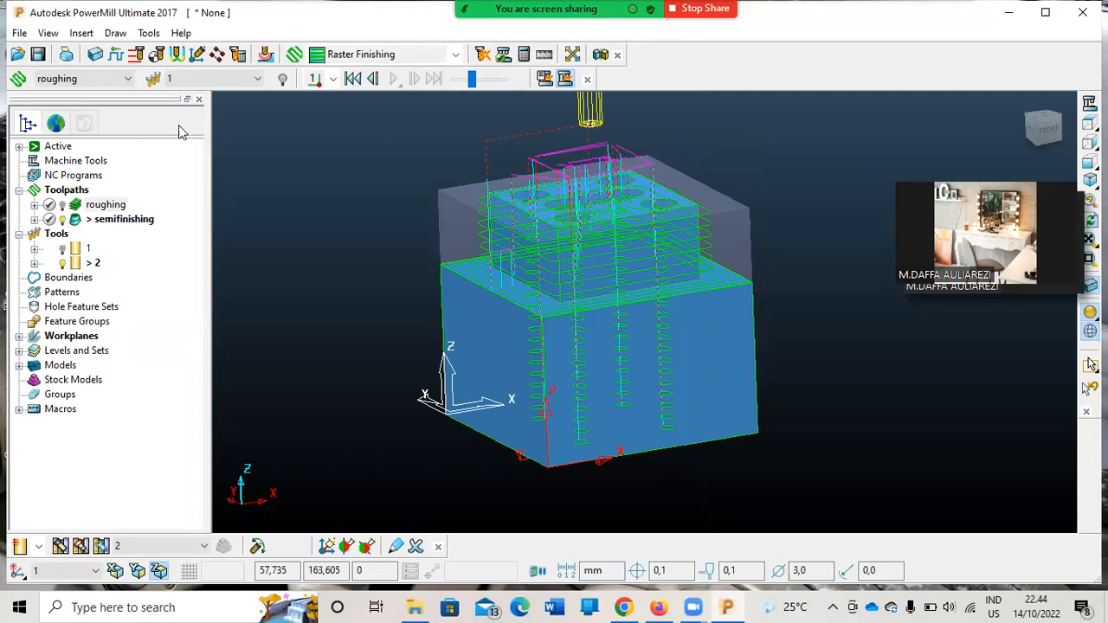
# Simulate the semifinishing toolpath from its start and play it through to the end
pyautogui.rightClick(73, 223)
pyautogui.click(134, 33)
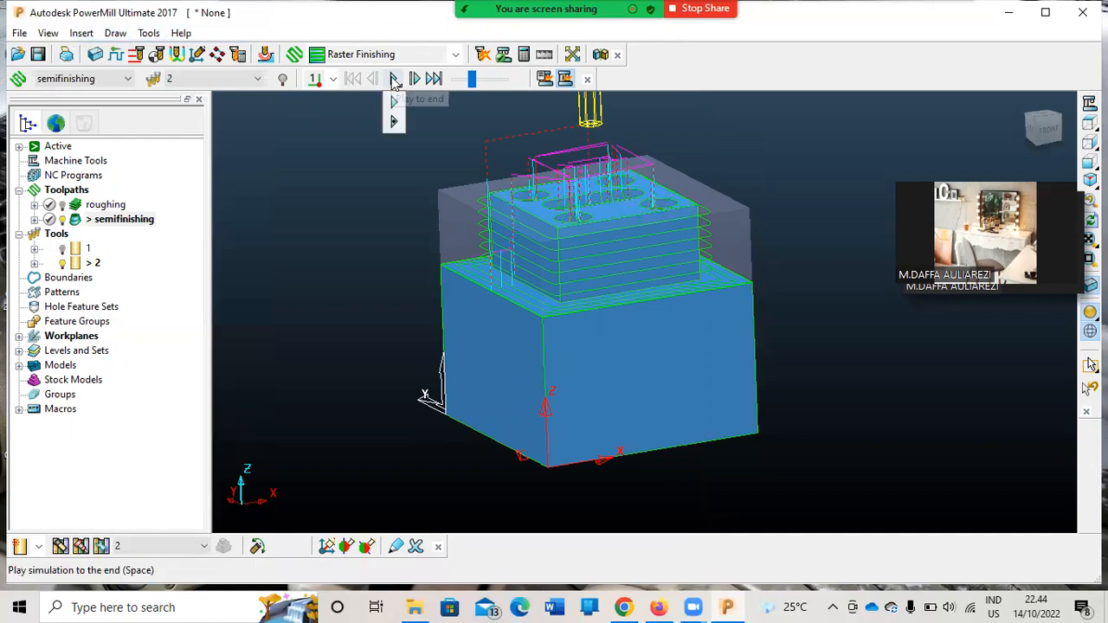
pyautogui.click(394, 79)
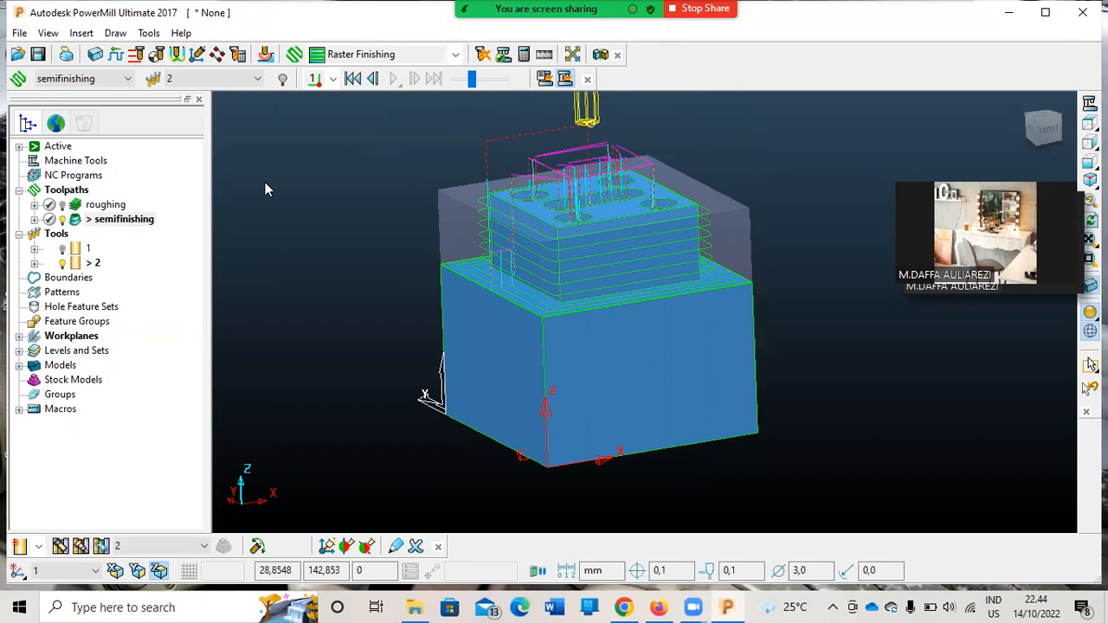
# Create a third end mill with a diameter of 1 mm and a cutting length of 30 mm
pyautogui.click(38, 546)
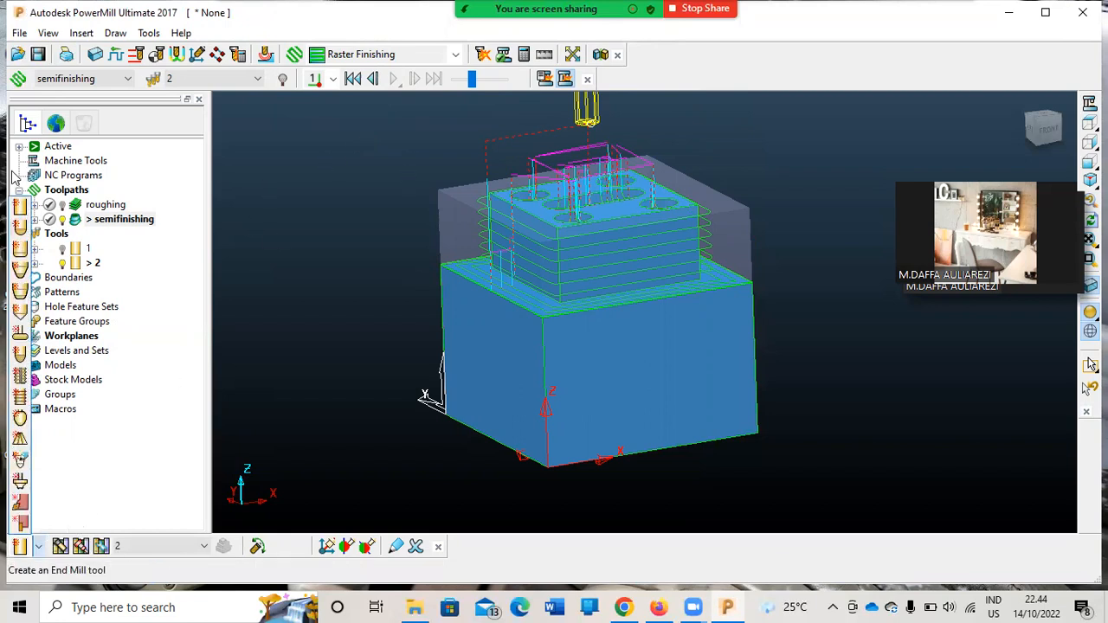
pyautogui.click(22, 219)
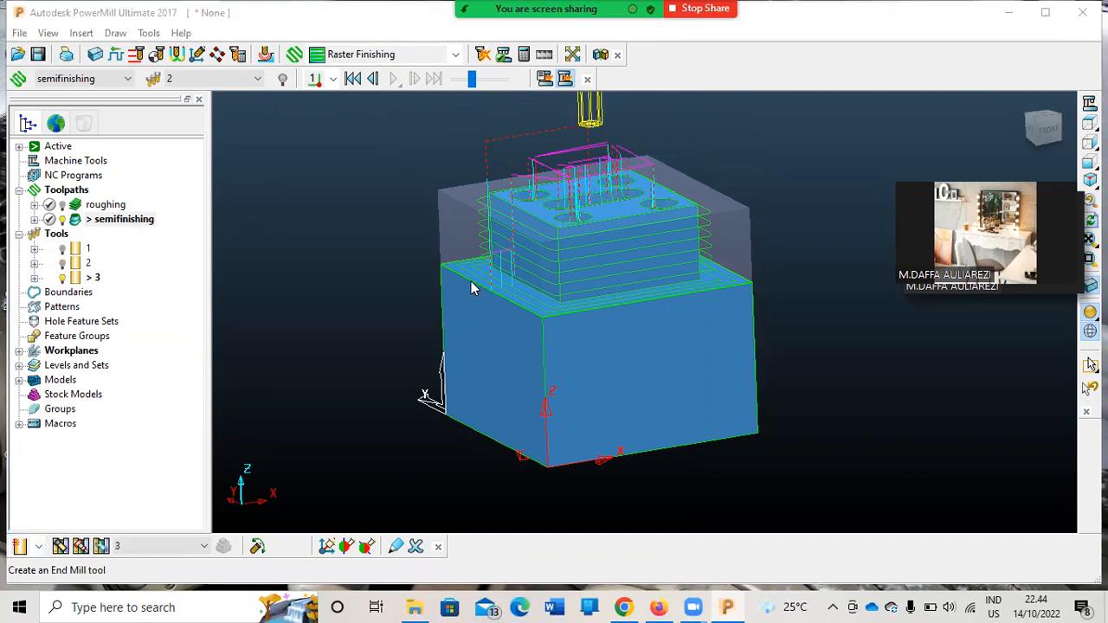
pyautogui.write('1')
pyautogui.press('Return')
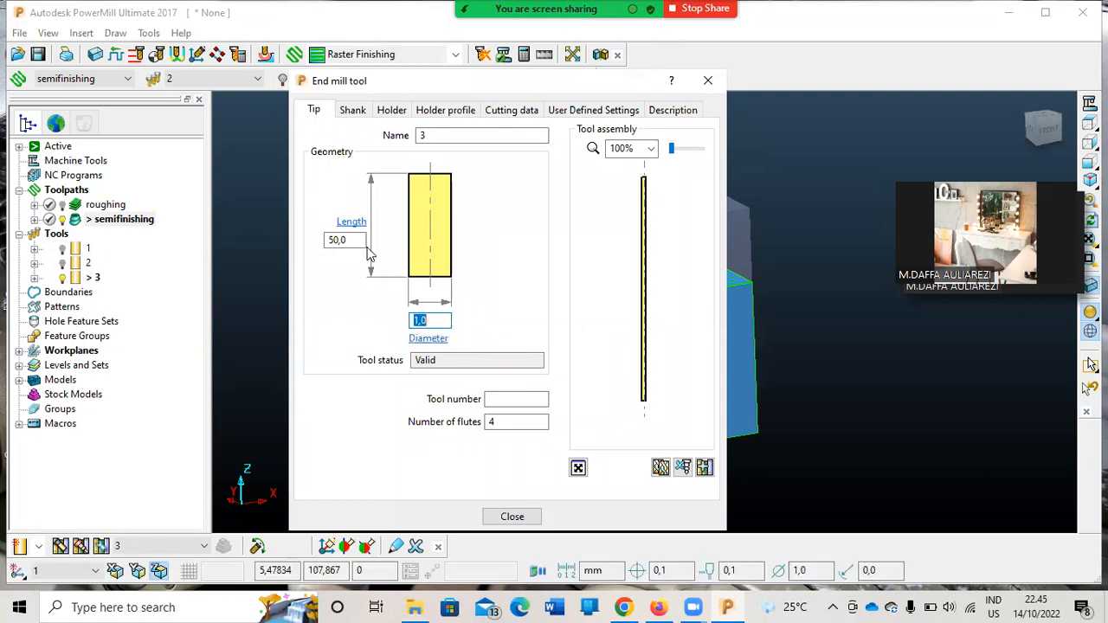
pyautogui.moveTo(356, 241); pyautogui.dragTo(338, 240)
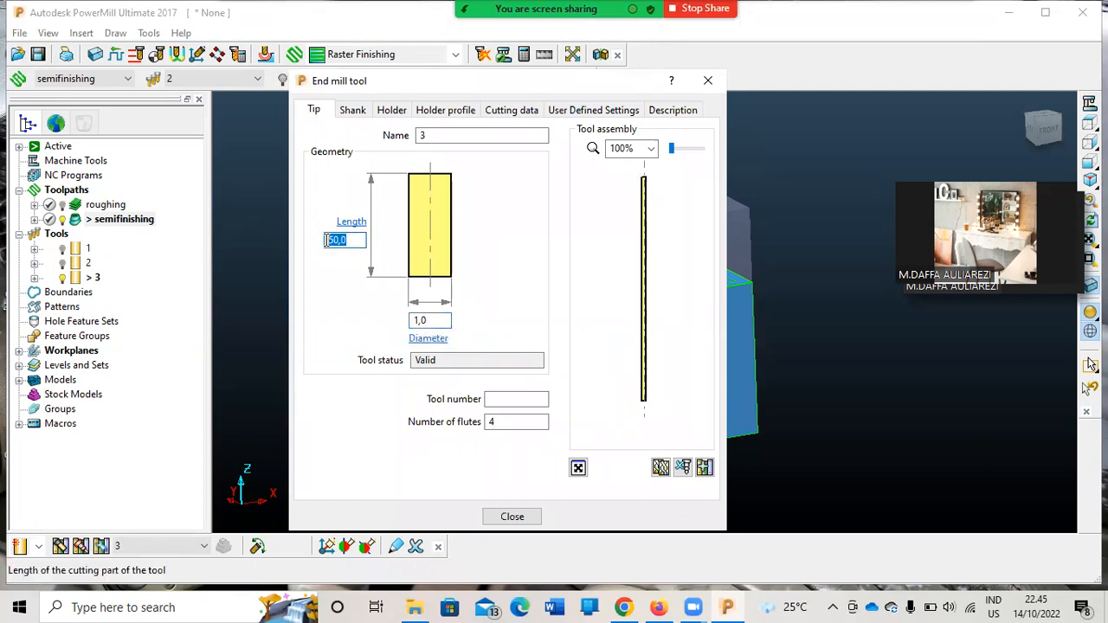
pyautogui.write('35')
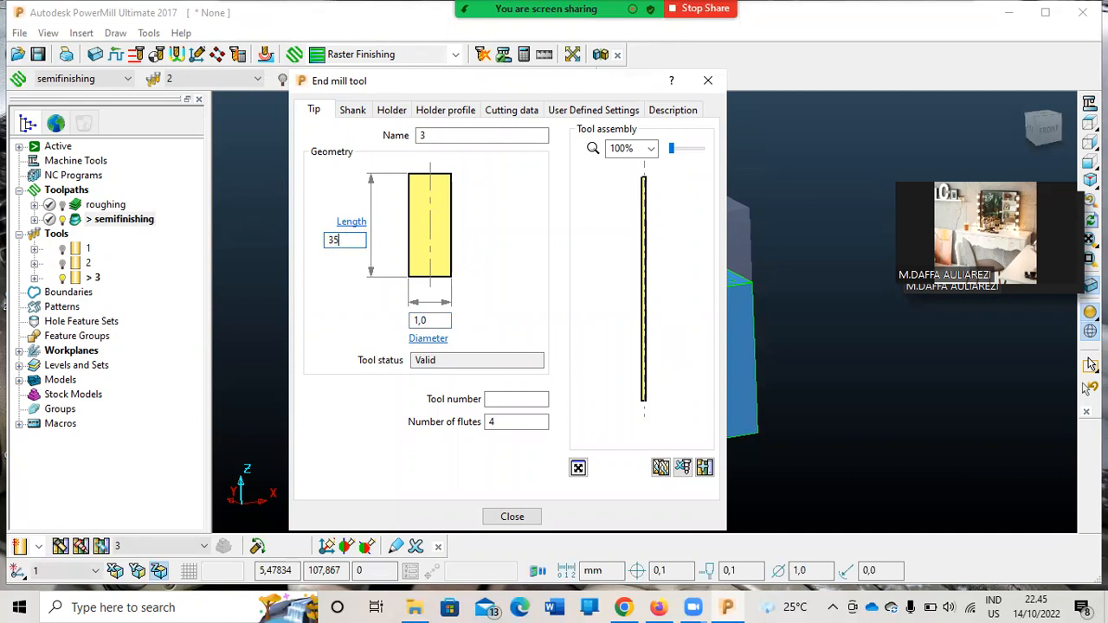
pyautogui.press('Return')
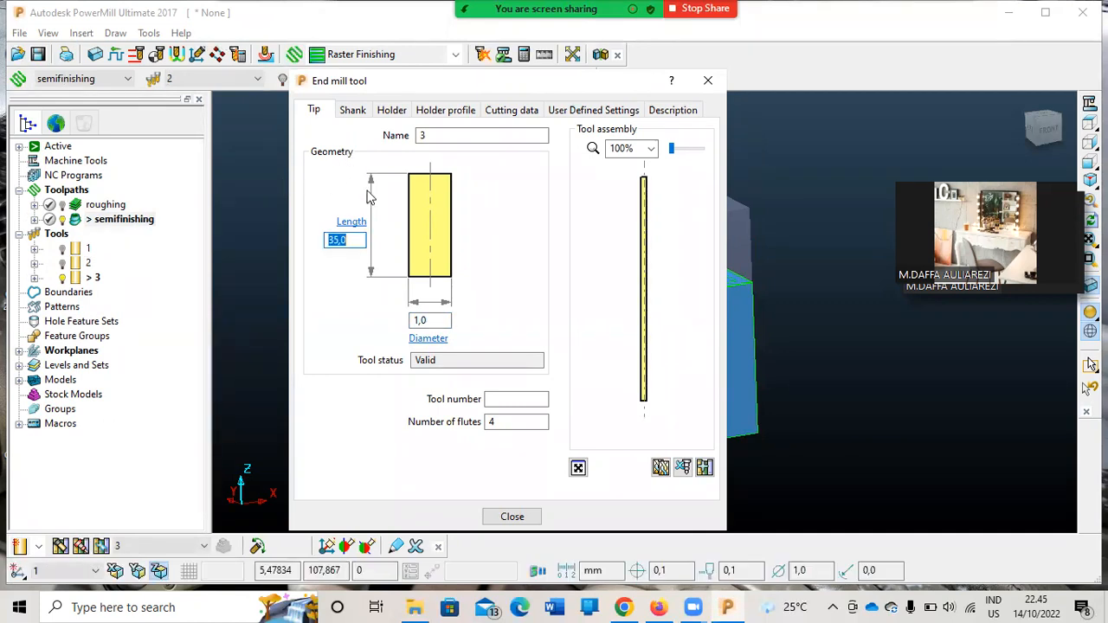
pyautogui.write('30')
pyautogui.press('Return')
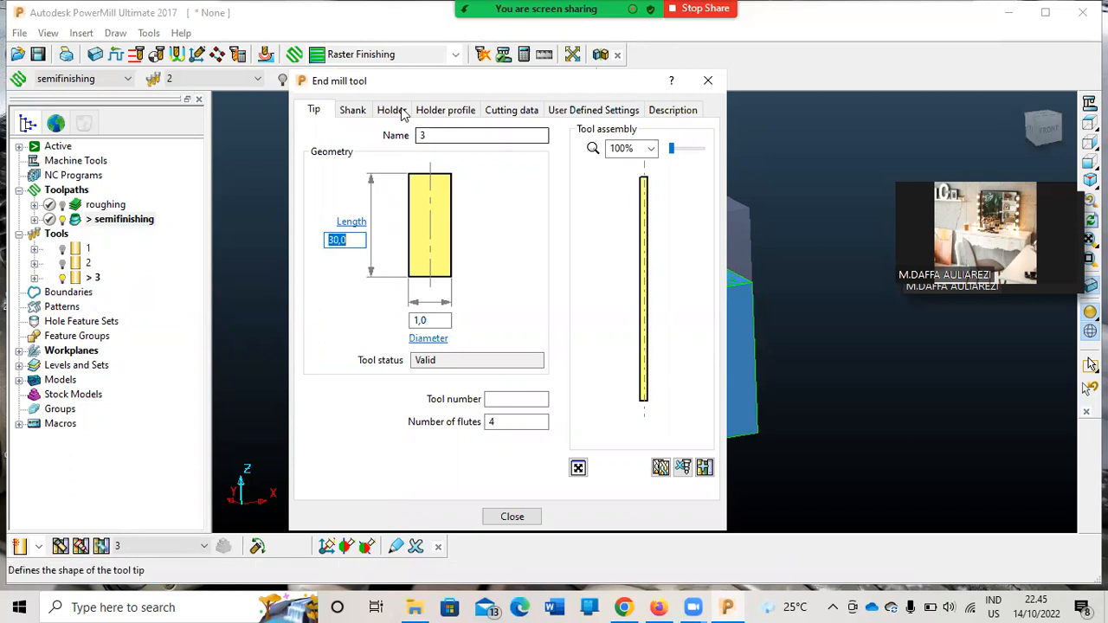
# Add a shank component to the 1 mm end mill and set its length to 15 mm
pyautogui.click(352, 110)
pyautogui.click(424, 183)
pyautogui.doubleClick(518, 277)
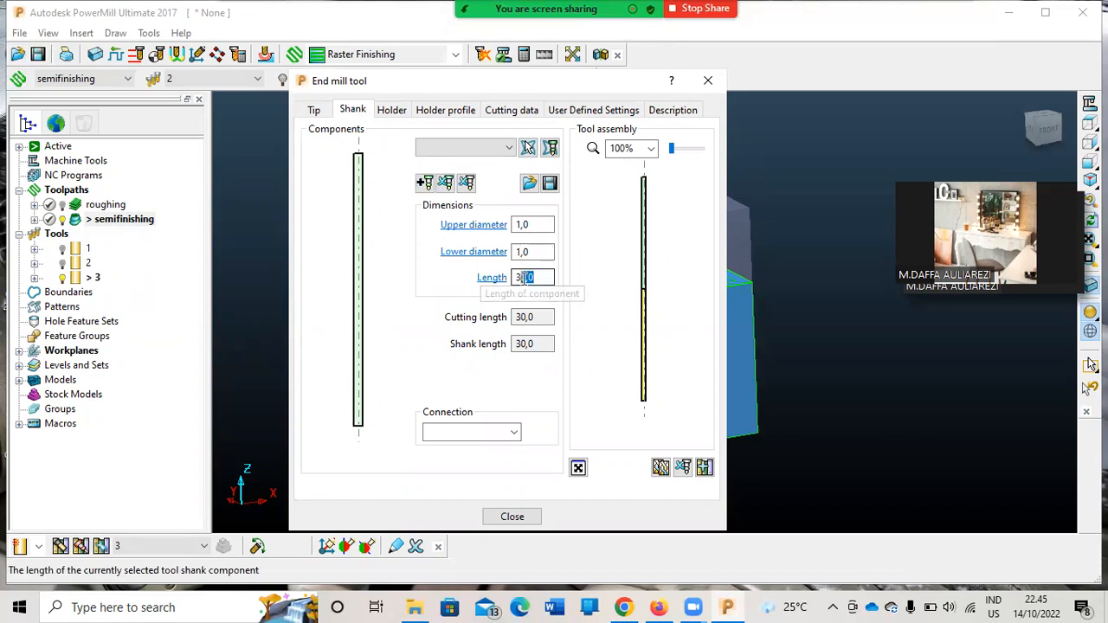
pyautogui.write('1')
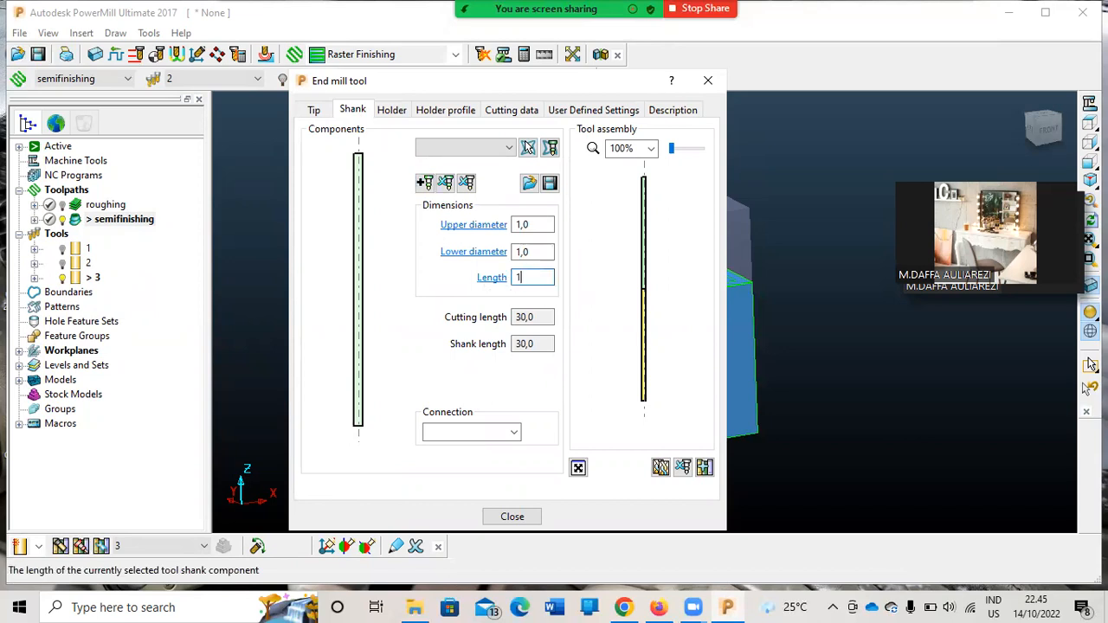
pyautogui.write('5')
pyautogui.press('Return')
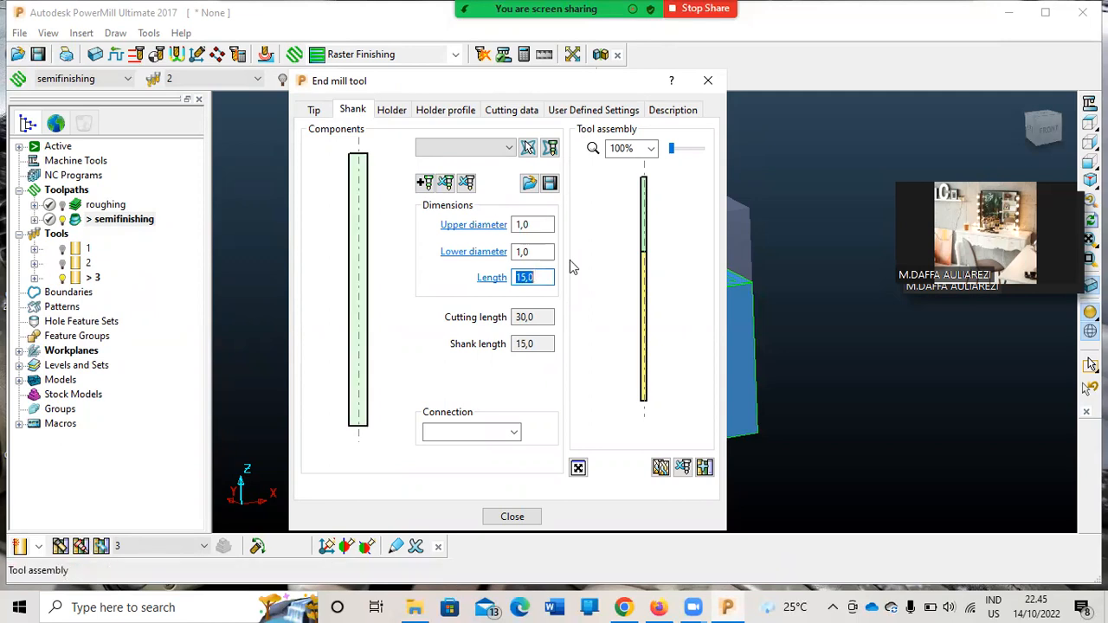
# Assign tool number 3 to the 1 mm end mill
pyautogui.click(315, 110)
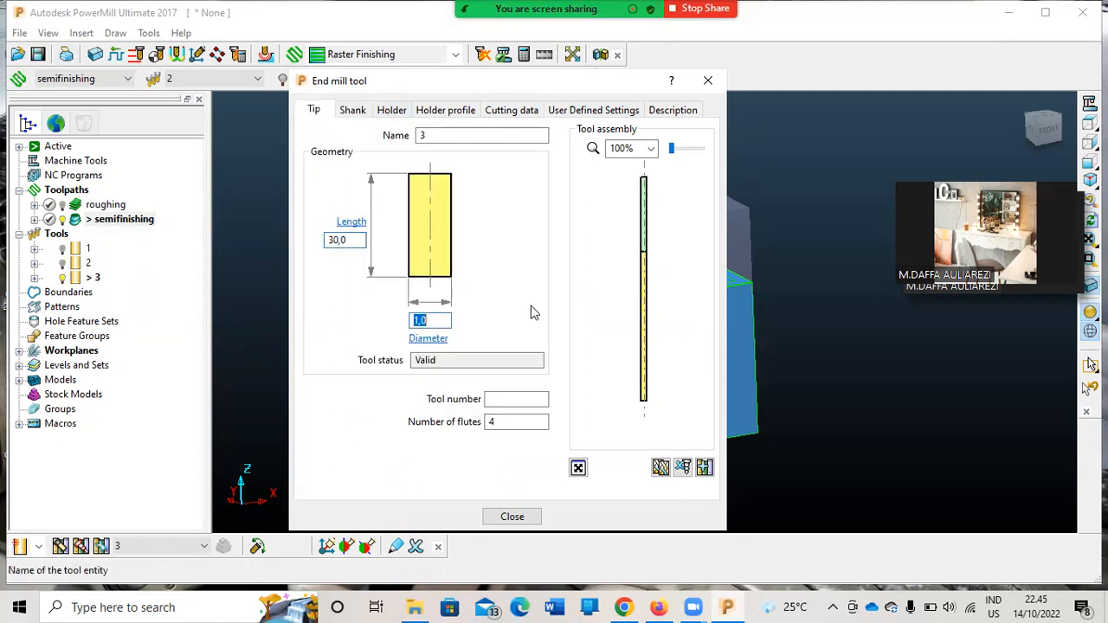
pyautogui.click(517, 401)
pyautogui.write('3')
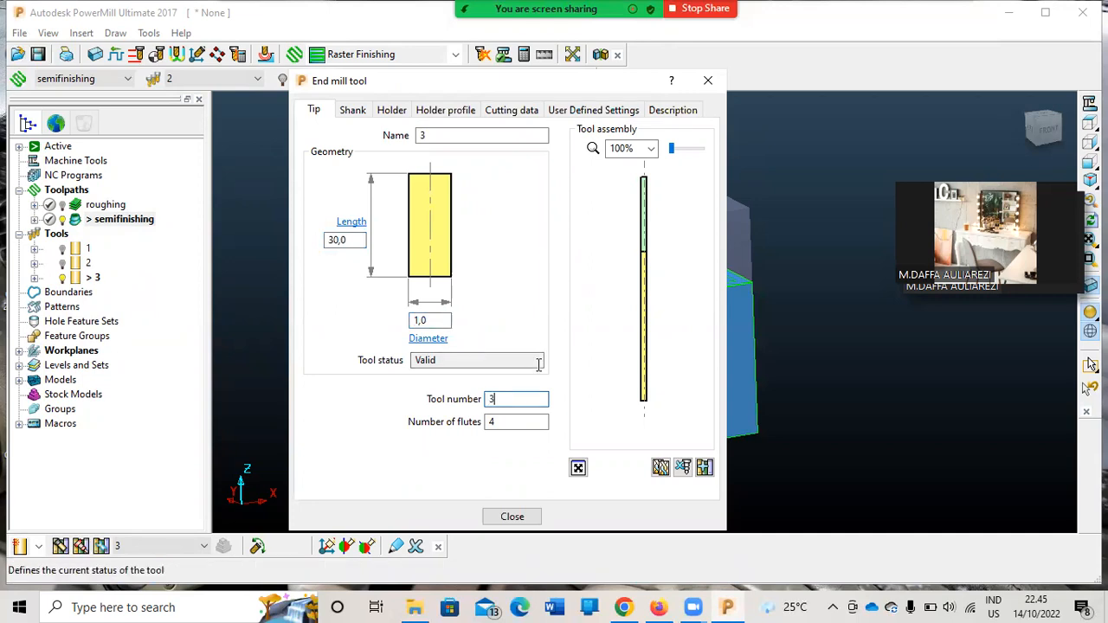
# Add a holder component to the 1 mm end mill and set its length to 10 mm
pyautogui.click(362, 117)
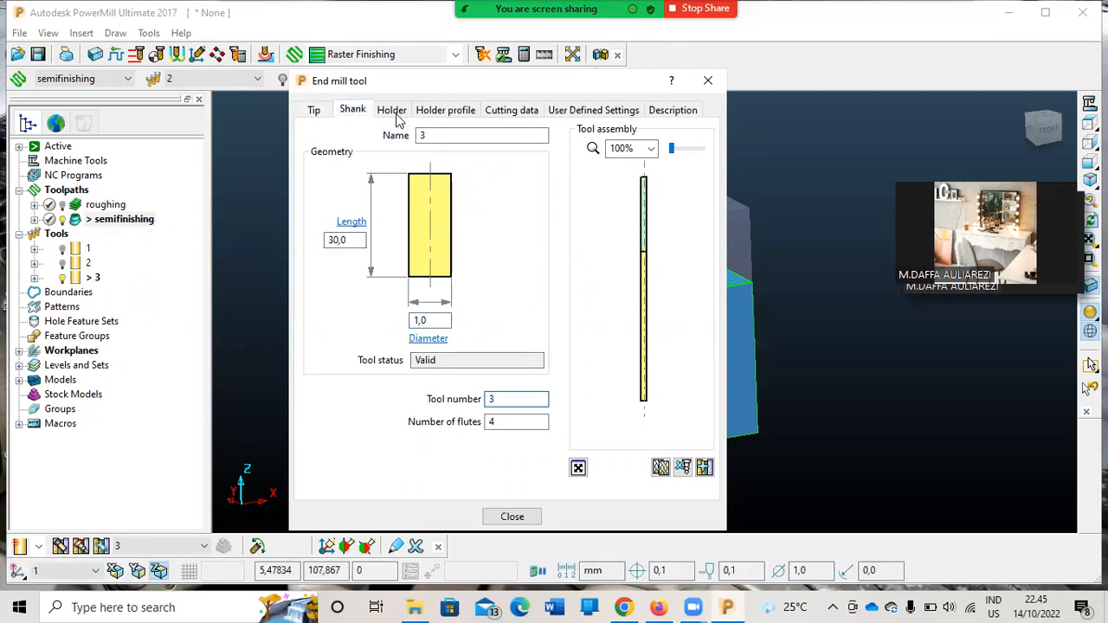
pyautogui.click(395, 110)
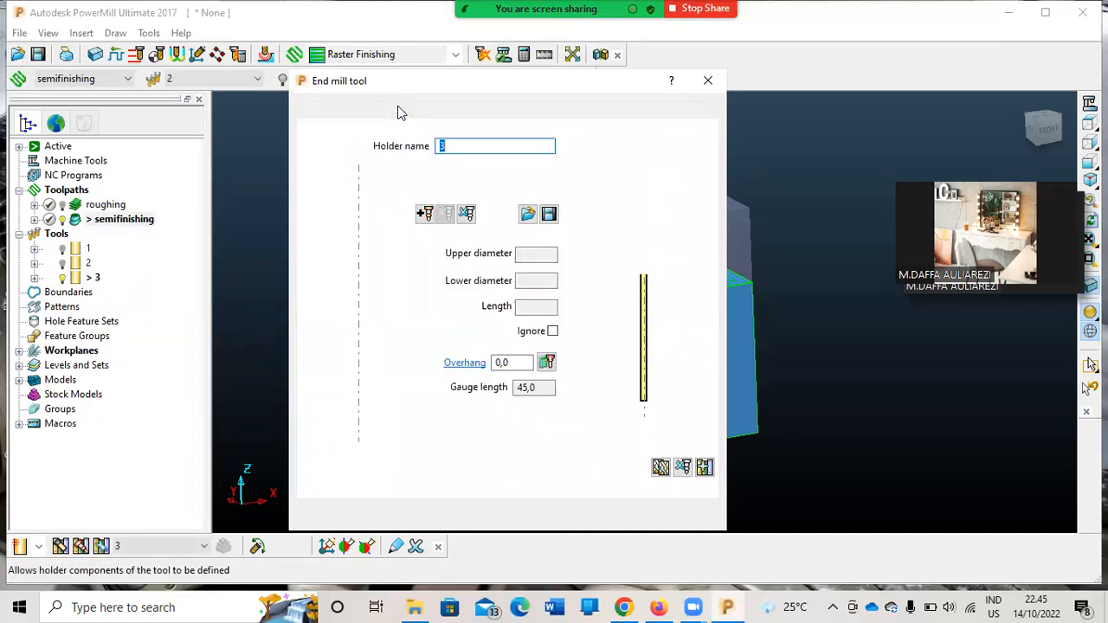
pyautogui.click(424, 213)
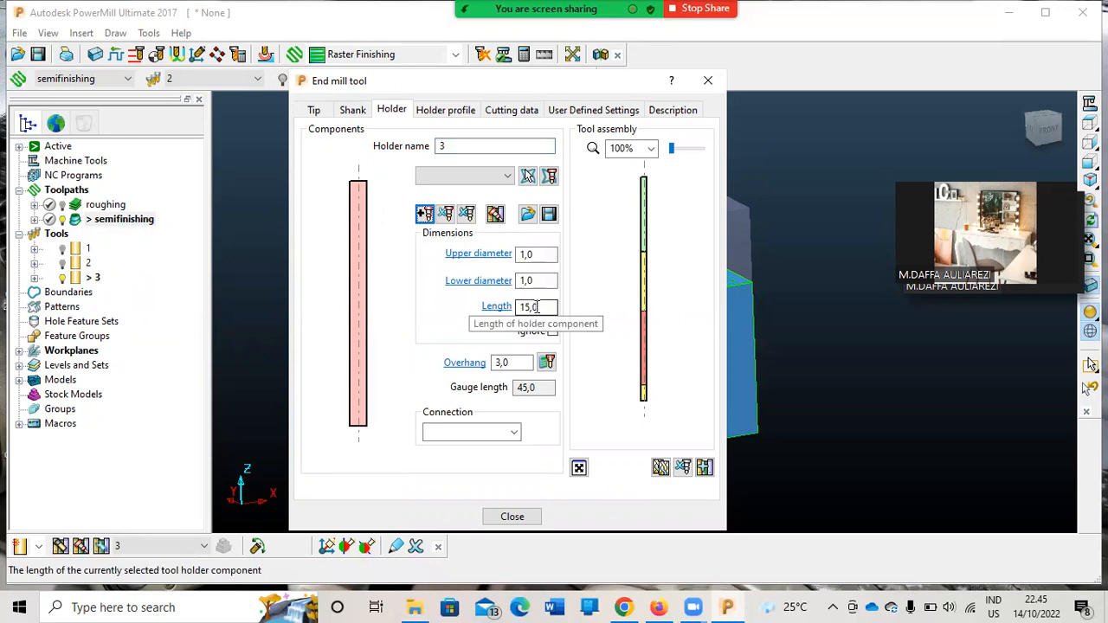
pyautogui.moveTo(540, 307); pyautogui.dragTo(514, 313)
pyautogui.write('1')
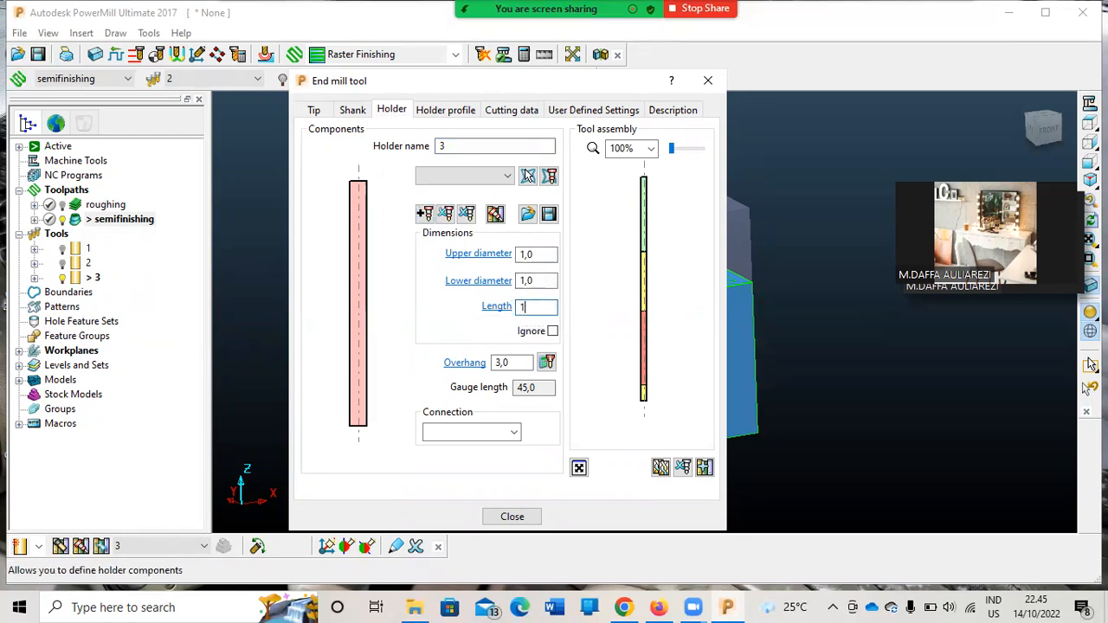
pyautogui.press('Return')
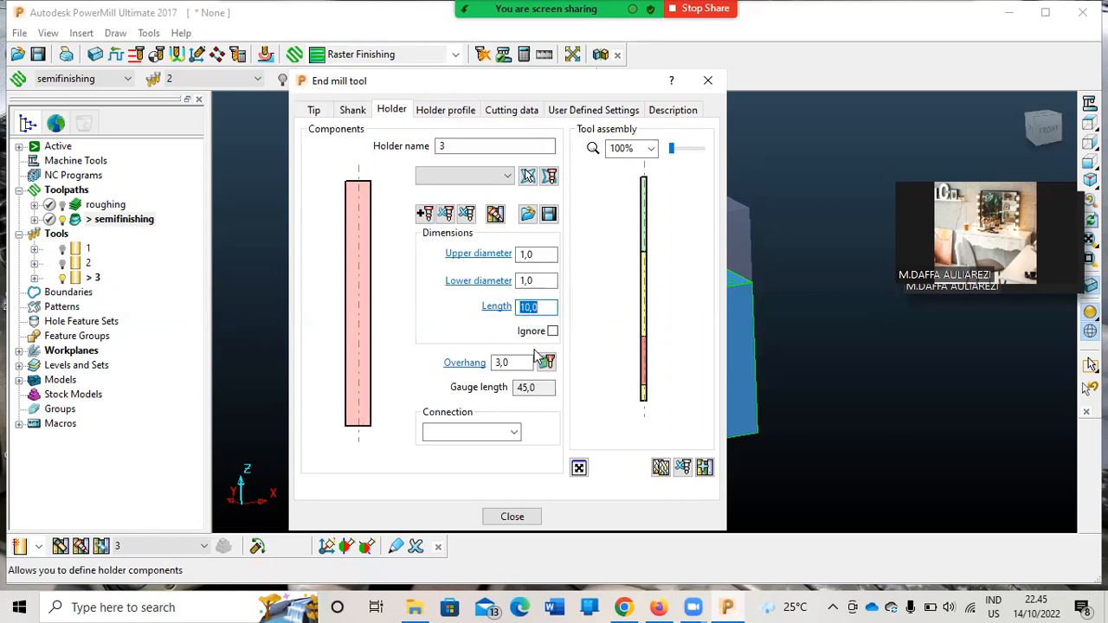
# Set the holder's overhang to 35 mm and close the tool definition
pyautogui.moveTo(512, 362); pyautogui.dragTo(492, 365)
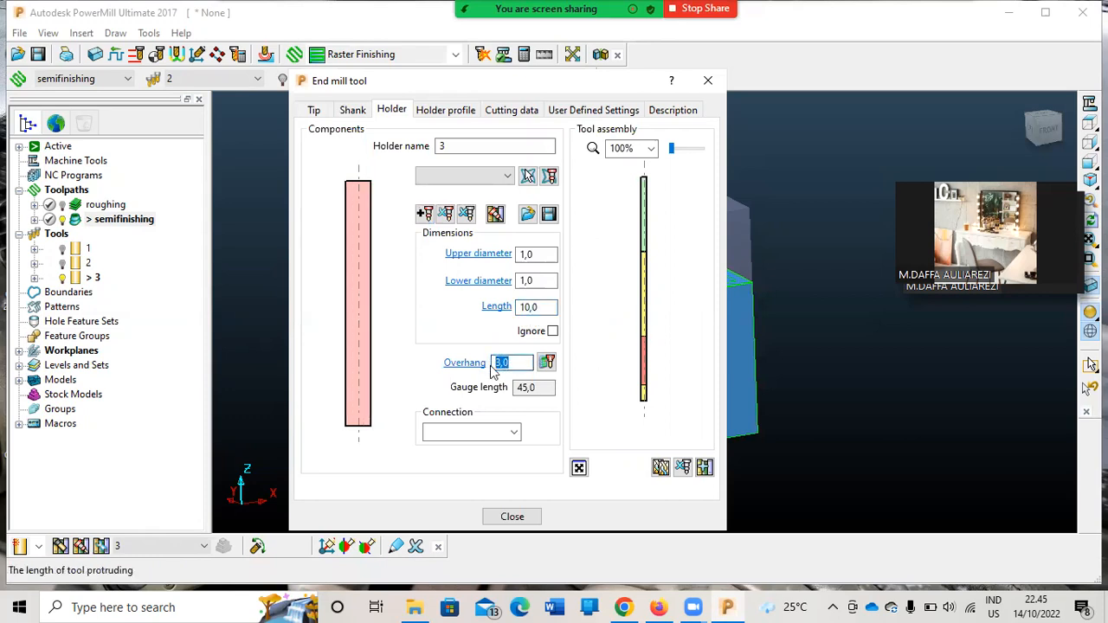
pyautogui.write('60')
pyautogui.press('Return')
pyautogui.write('40')
pyautogui.press('Return')
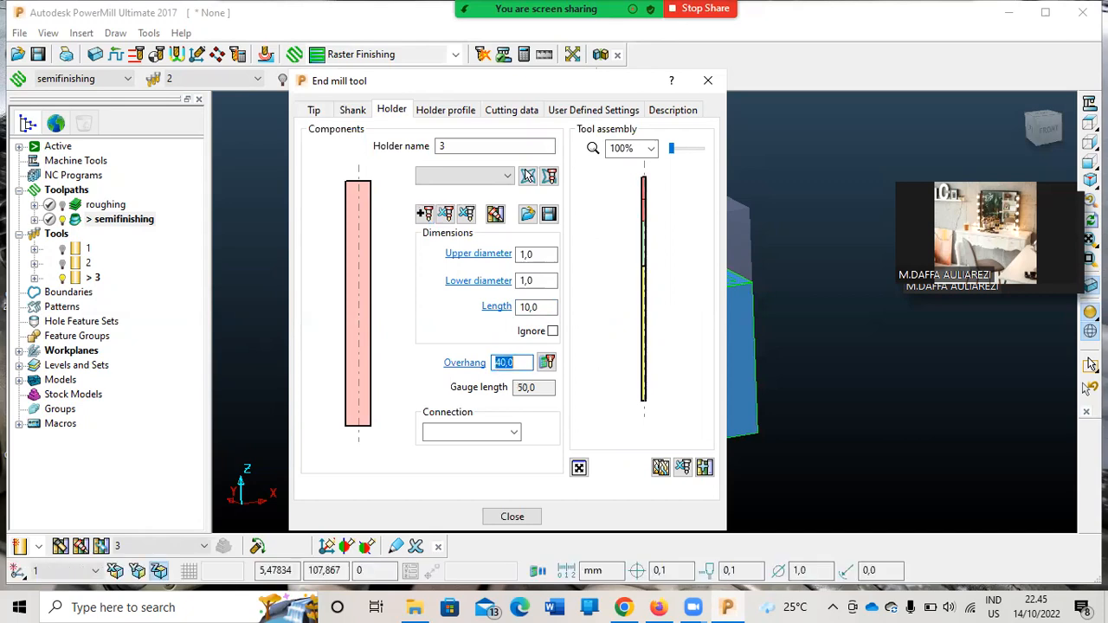
pyautogui.write('35')
pyautogui.press('Return')
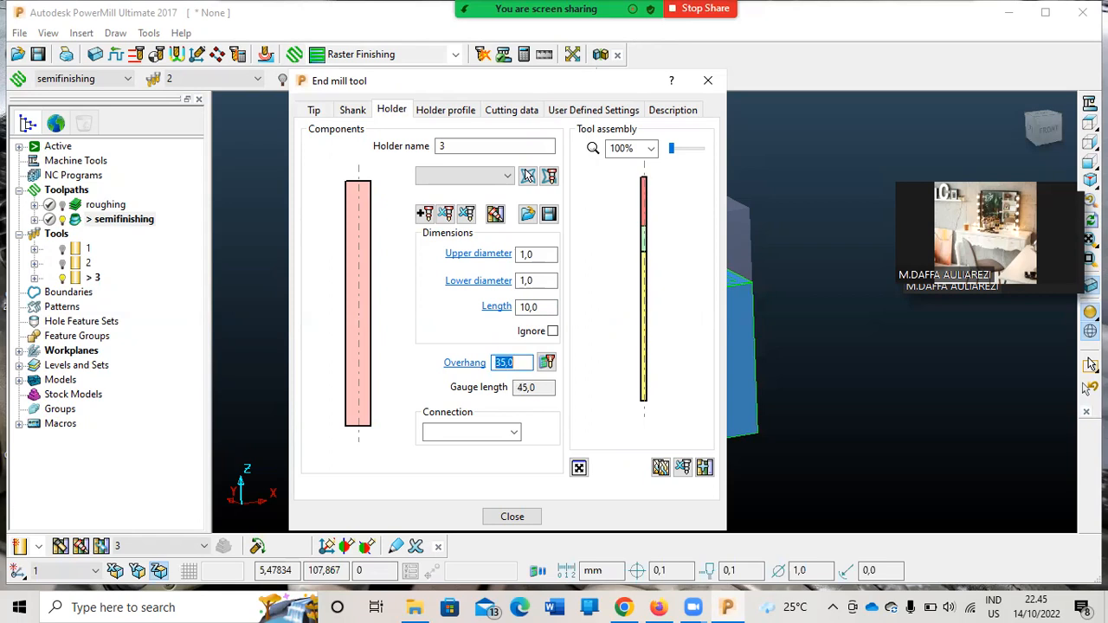
pyautogui.click(513, 518)
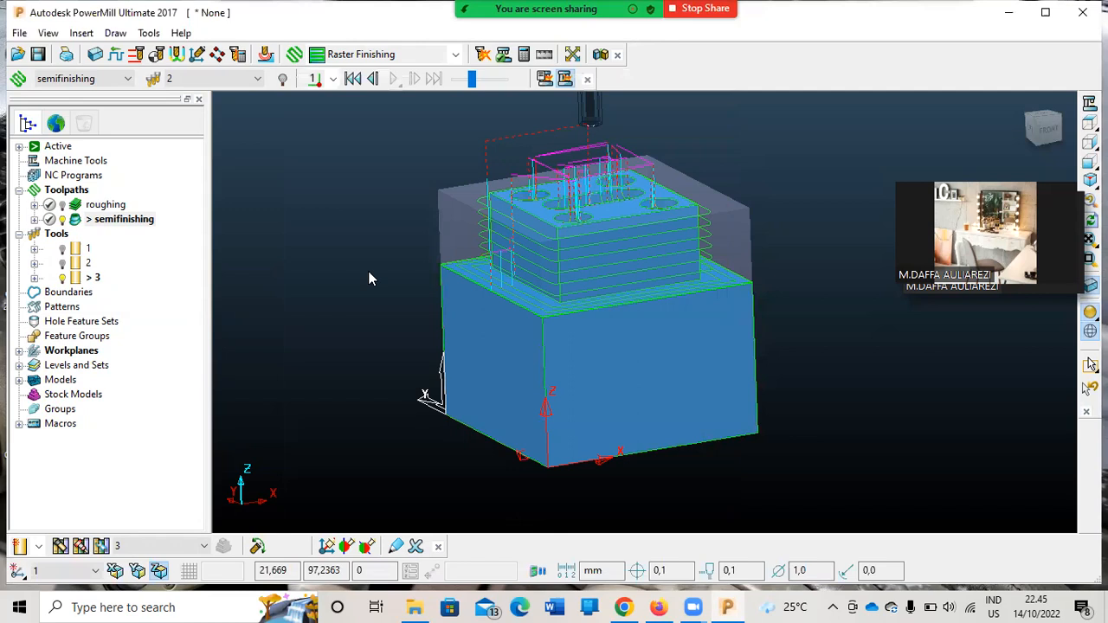
# Start a Steep and Shallow Finishing toolpath from the Finishing strategies
pyautogui.click(295, 57)
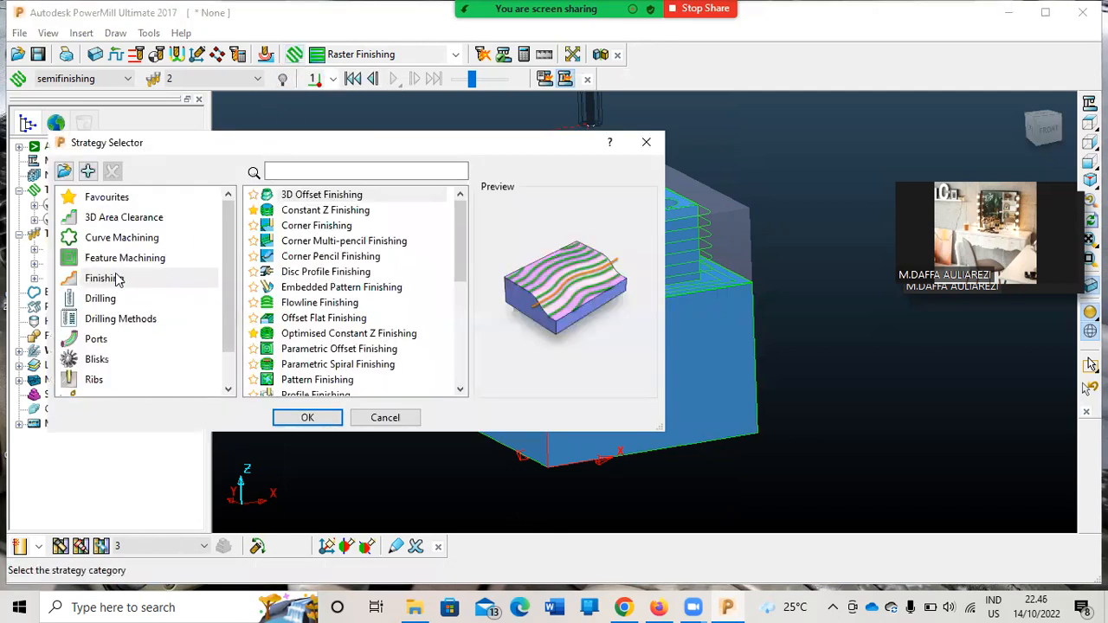
pyautogui.click(115, 278)
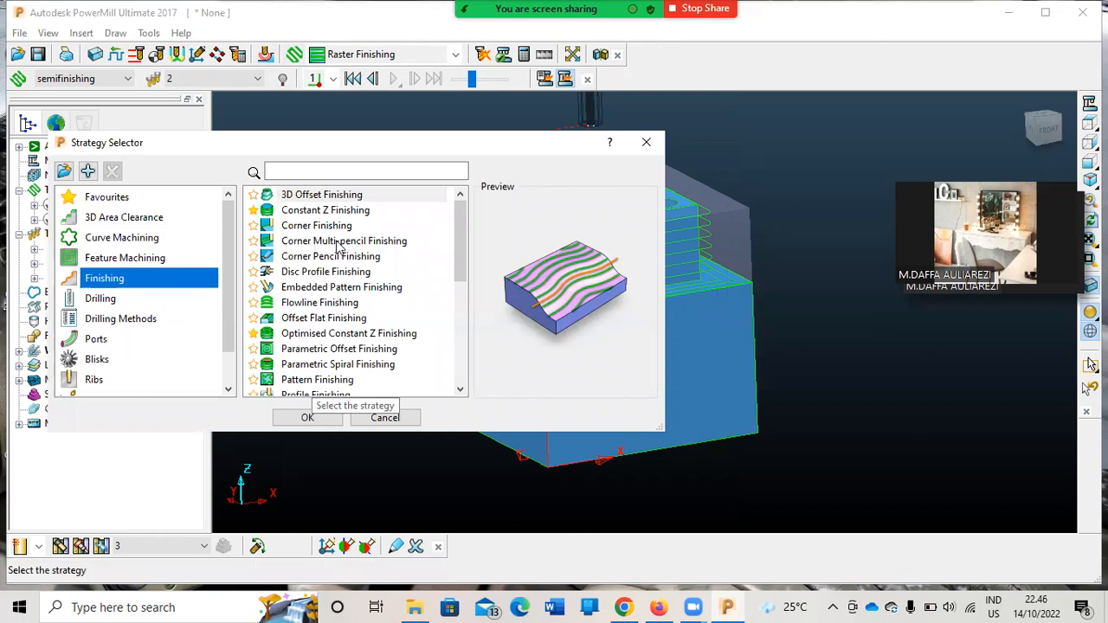
pyautogui.scroll(-5, 338, 247)
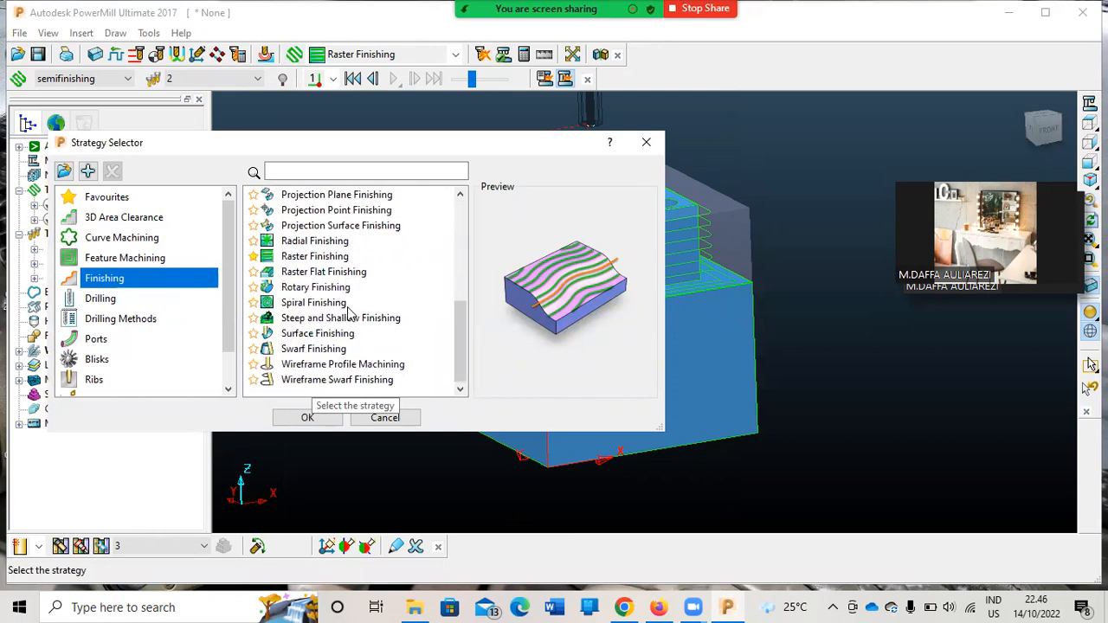
pyautogui.click(351, 318)
pyautogui.click(305, 418)
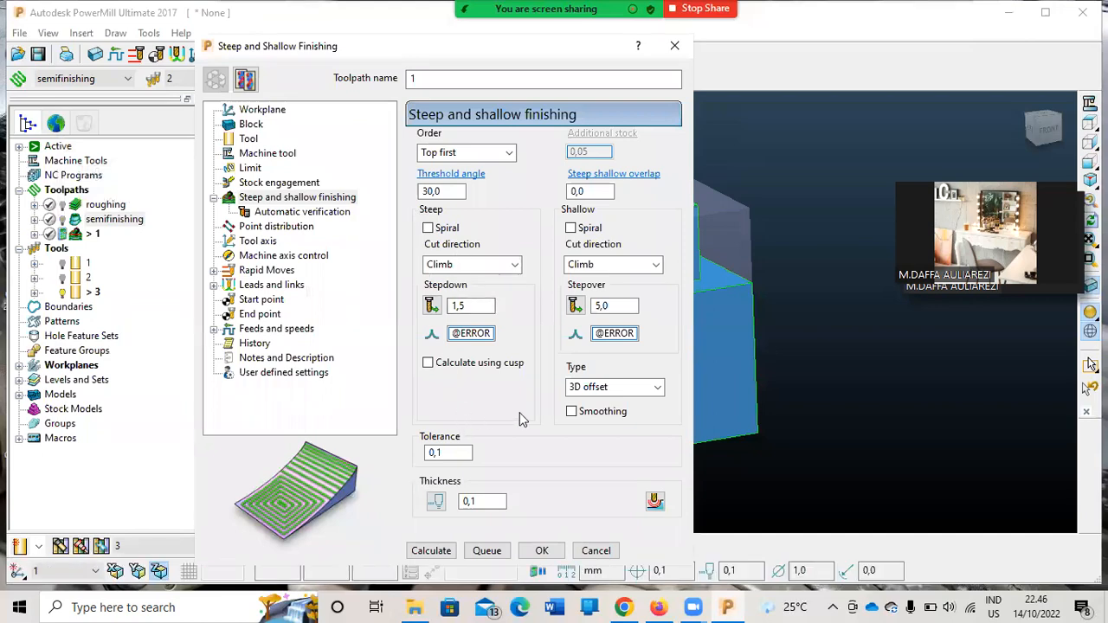
# Set the steep stepdown and the shallow stepover of the finishing toolpath to 0,5 mm each
pyautogui.moveTo(472, 309); pyautogui.dragTo(451, 305)
pyautogui.write('0')
pyautogui.press('Return')
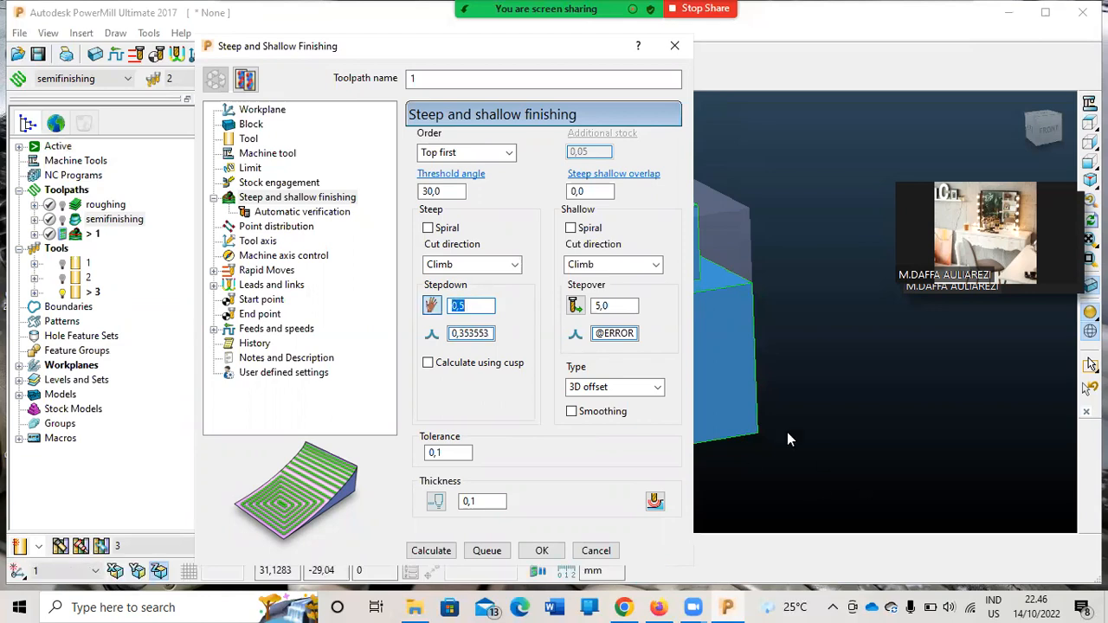
pyautogui.moveTo(613, 307); pyautogui.dragTo(595, 316)
pyautogui.write('0,5')
pyautogui.press('Return')
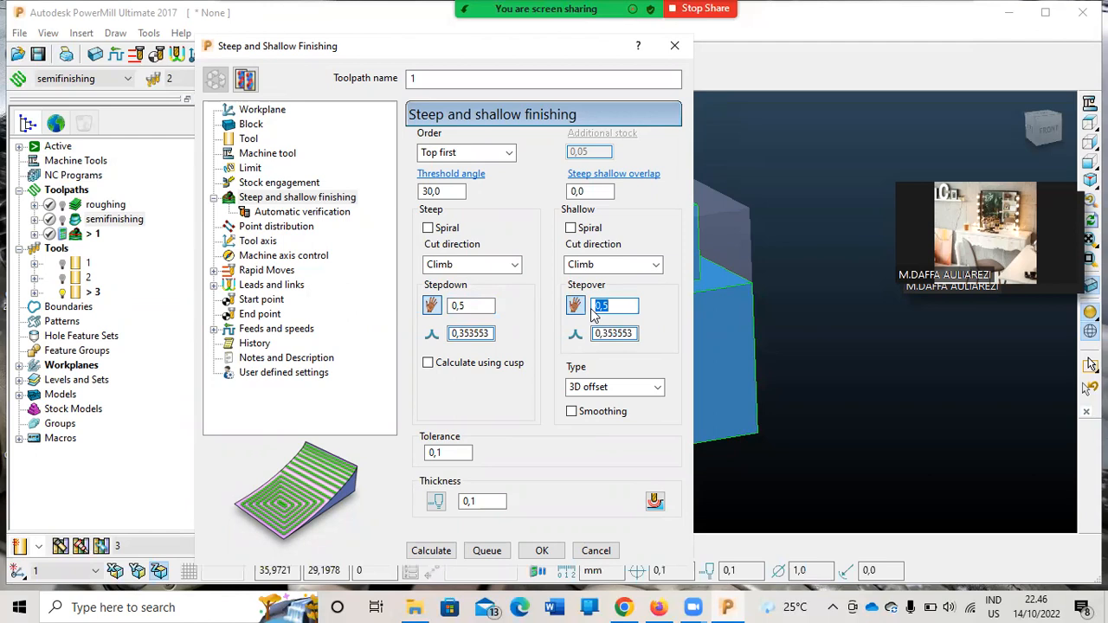
# Check that the 1 mm end mill is assigned, calculate the steep and shallow finishing toolpath, and close its settings
pyautogui.click(248, 140)
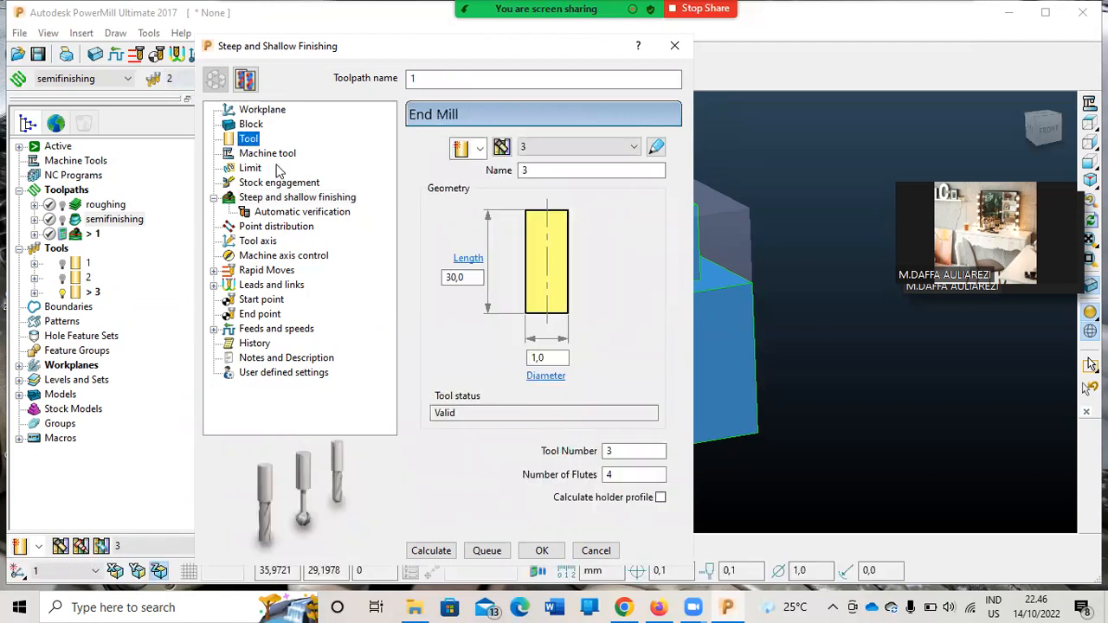
pyautogui.click(277, 199)
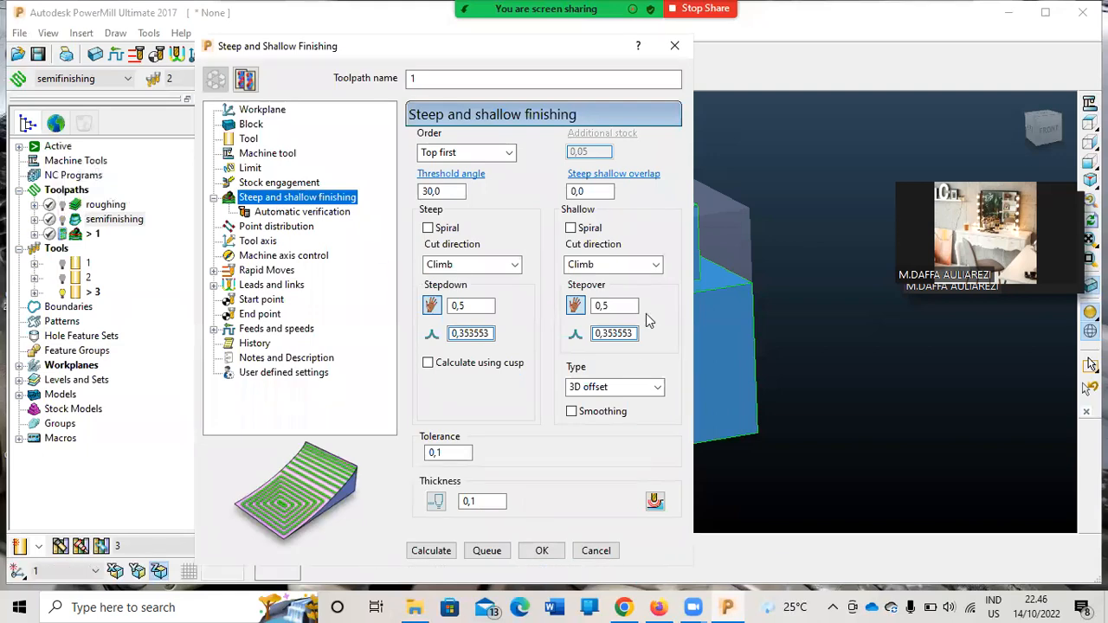
pyautogui.click(440, 554)
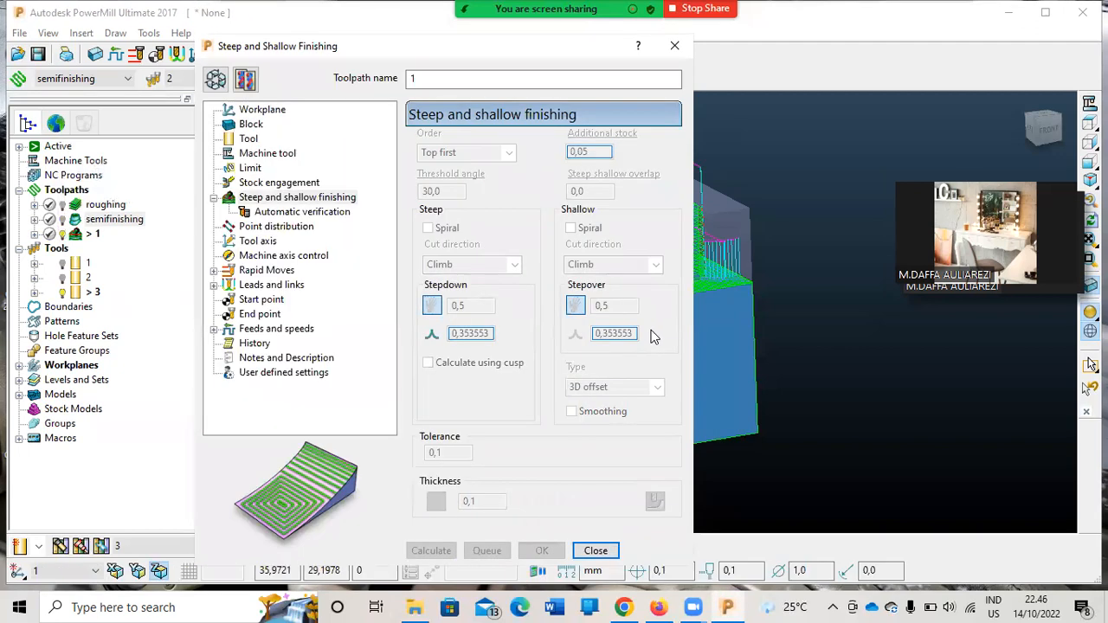
pyautogui.click(674, 45)
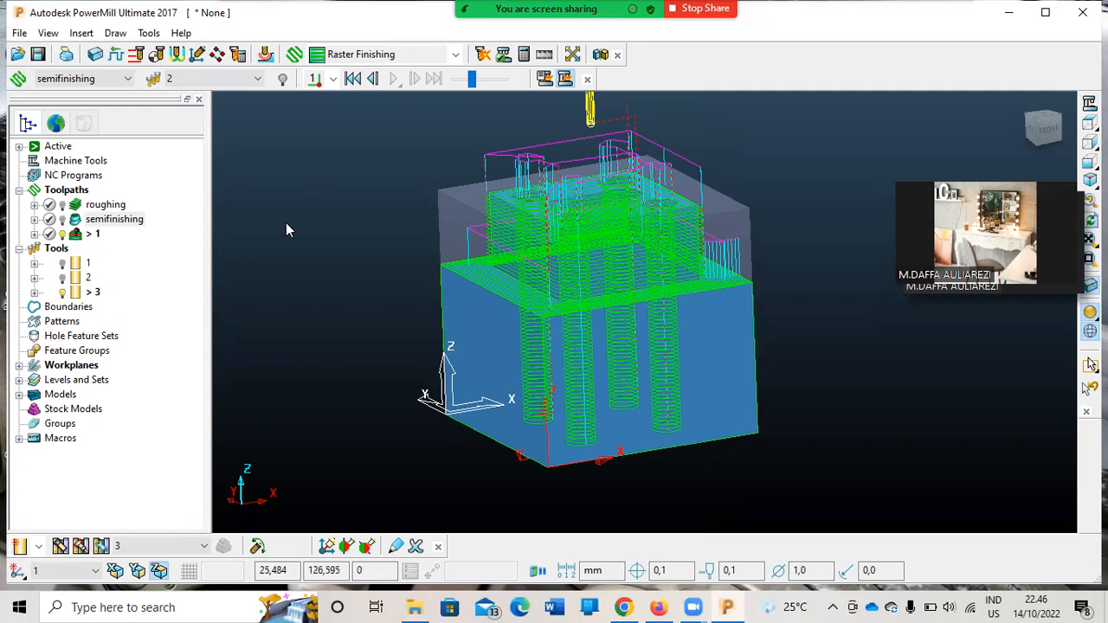
# Rename the newly calculated steep and shallow toolpath as finishing in its settings and close them
pyautogui.rightClick(92, 233)
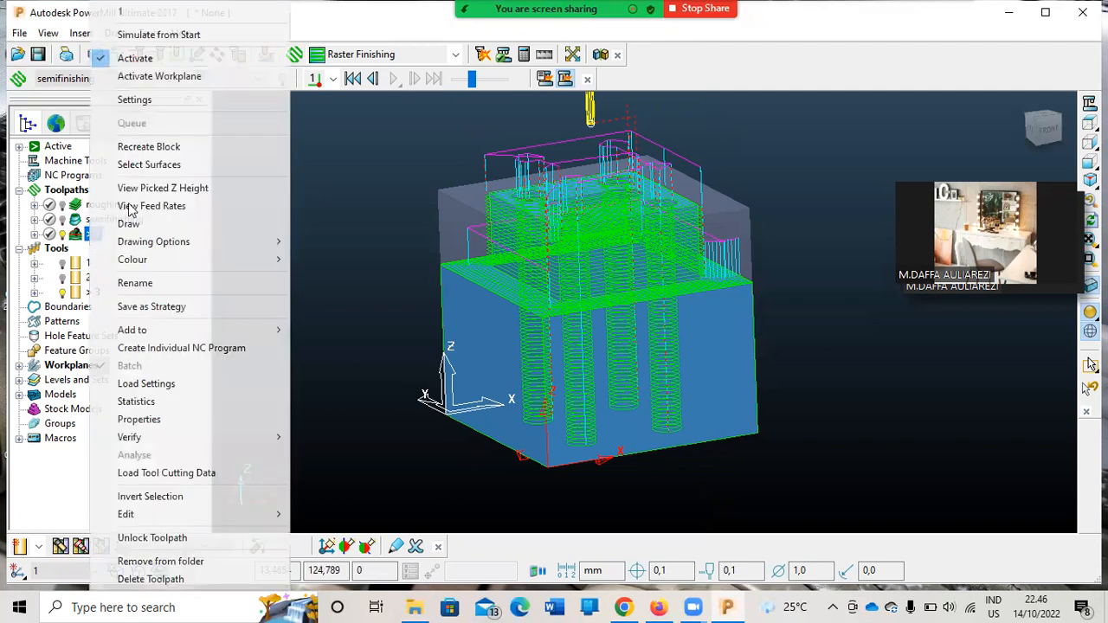
pyautogui.click(160, 101)
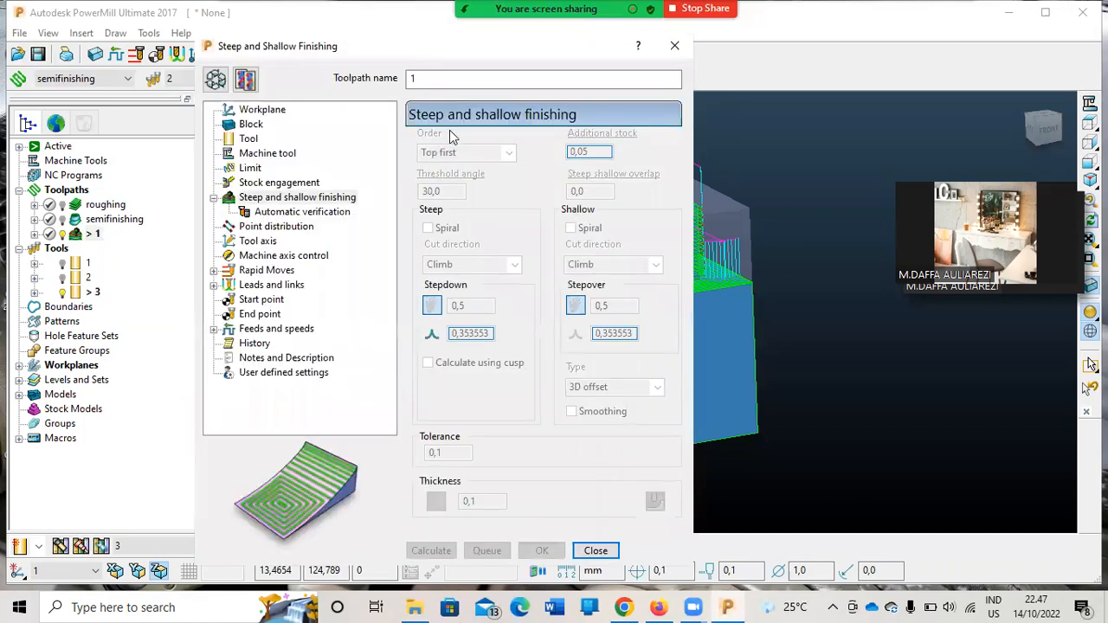
pyautogui.click(425, 79)
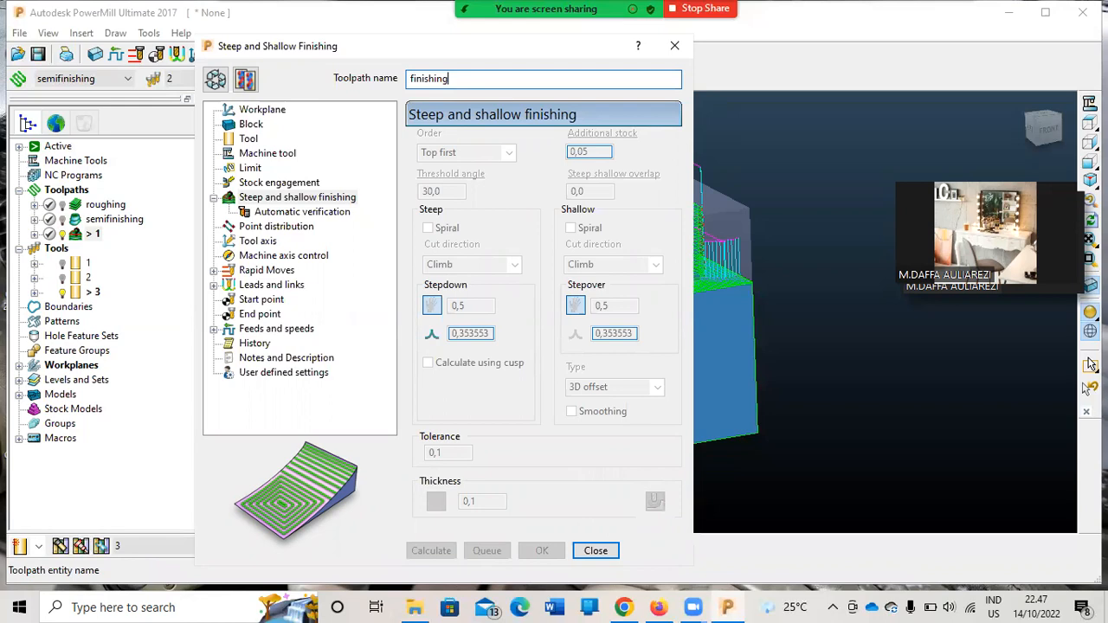
pyautogui.press('Return')
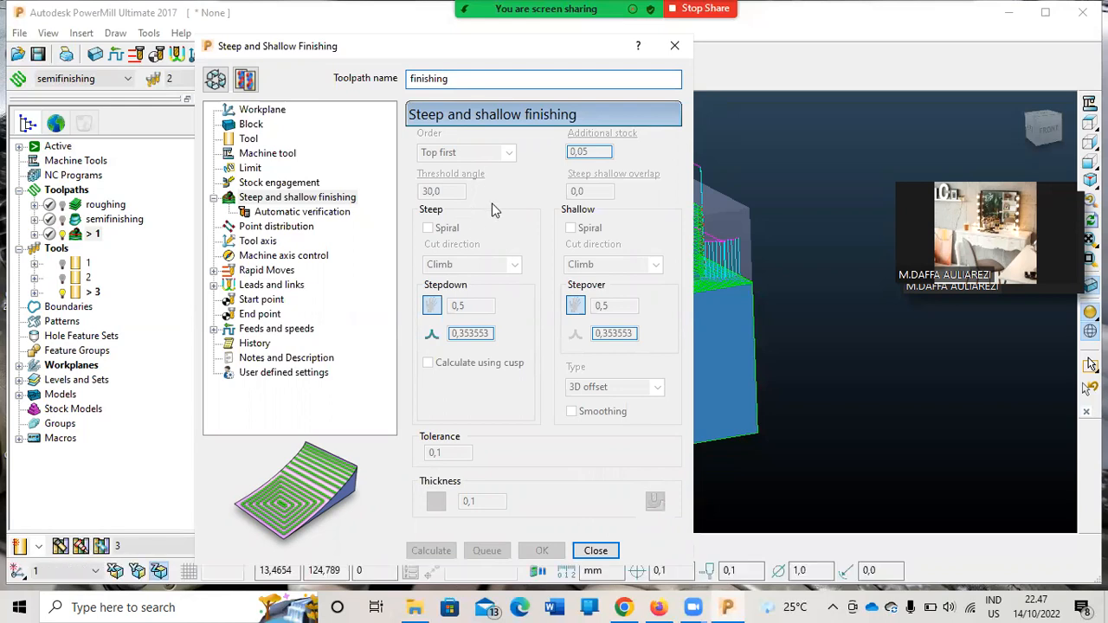
pyautogui.click(674, 47)
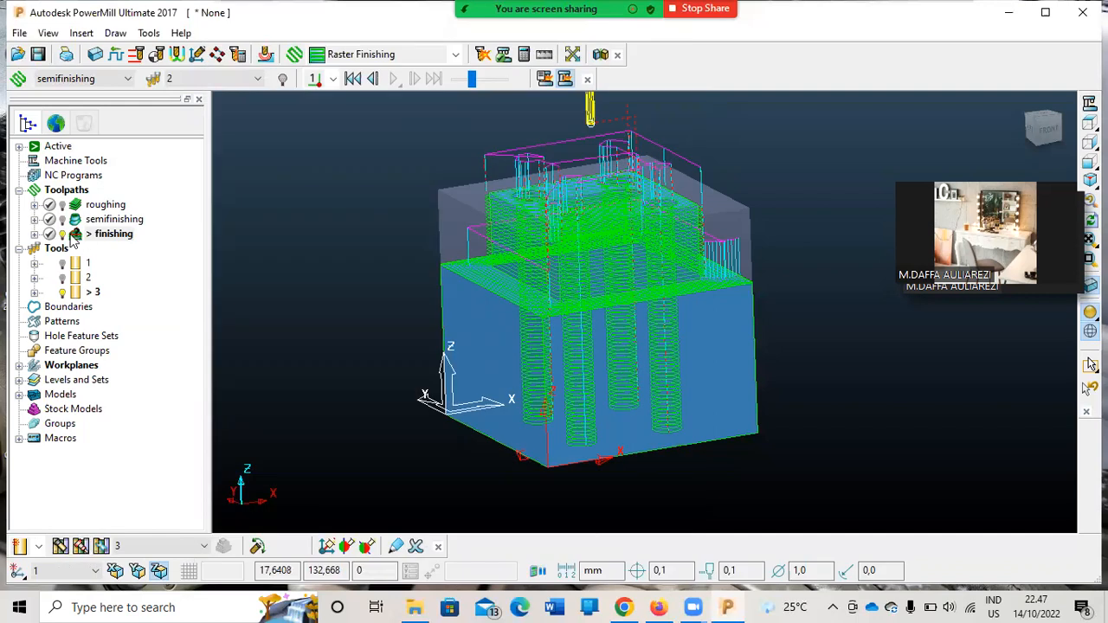
# Simulate the finishing toolpath from the start, slow the simulation to 17,0 x feed rate, and replay it from the beginning
pyautogui.rightClick(73, 239)
pyautogui.click(141, 34)
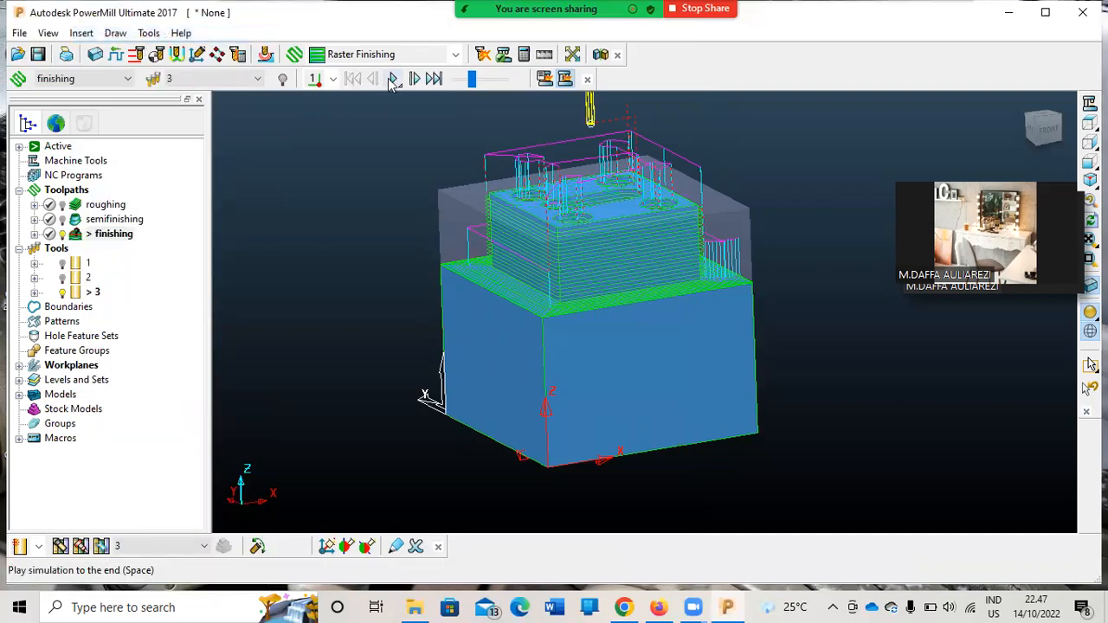
pyautogui.click(394, 78)
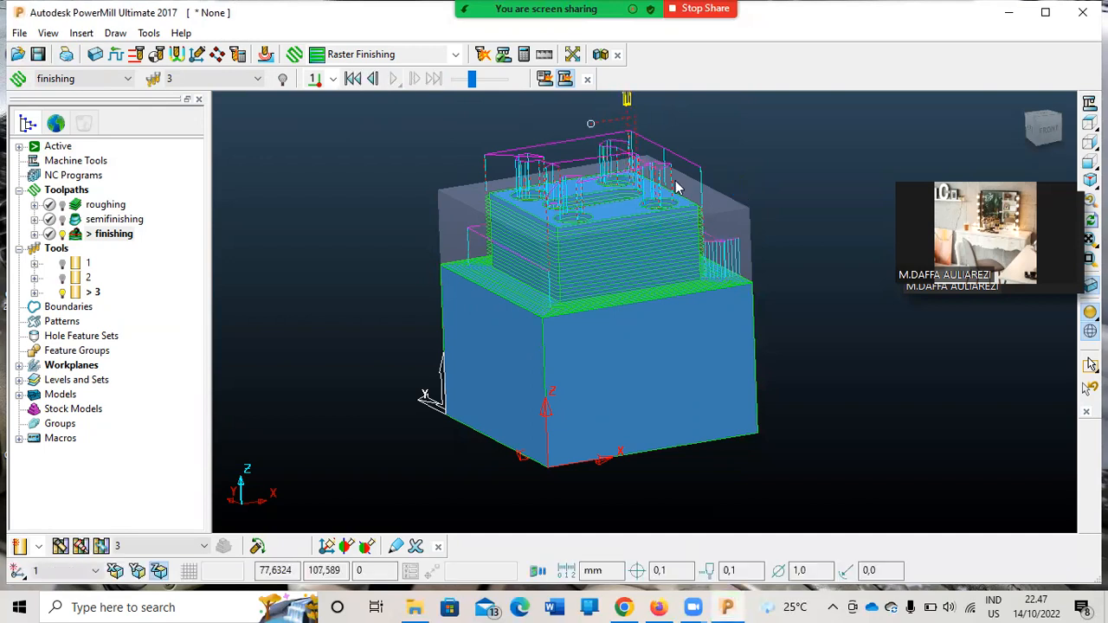
pyautogui.moveTo(471, 81); pyautogui.dragTo(468, 81)
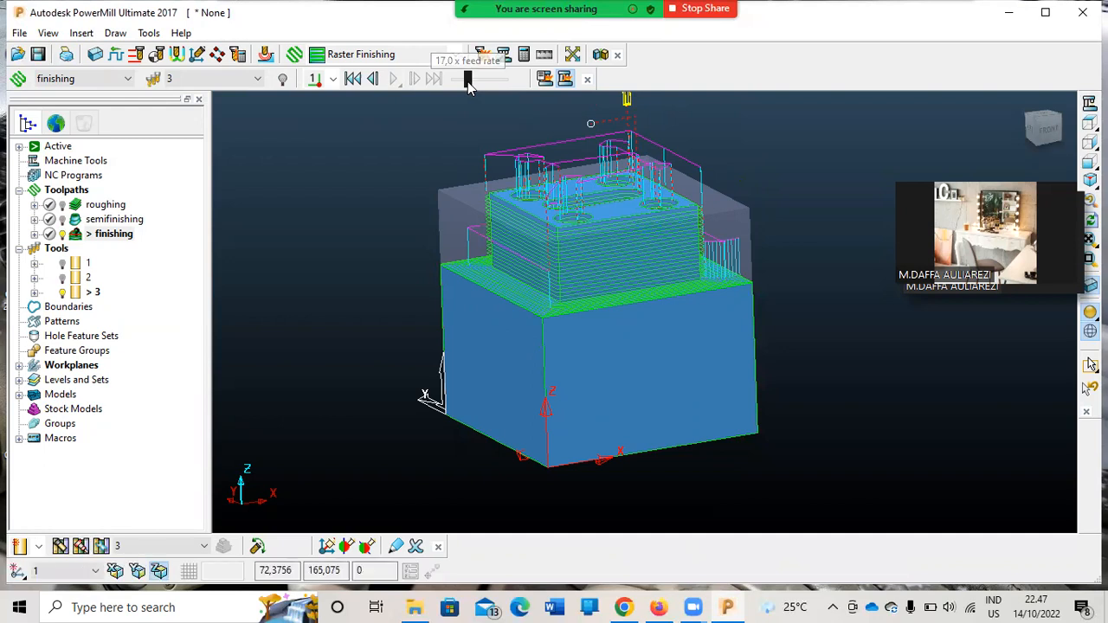
pyautogui.click(353, 78)
pyautogui.click(394, 78)
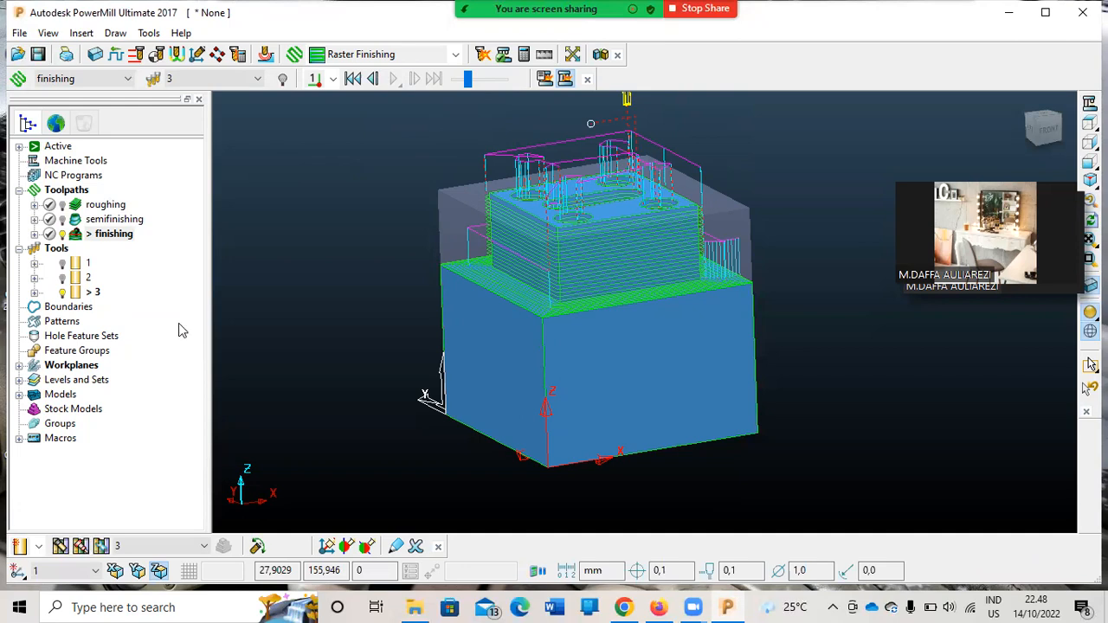
# Create a ball nosed tool with a 0,8 mm diameter, 30 mm length and tool number 4
pyautogui.moveTo(37, 549)
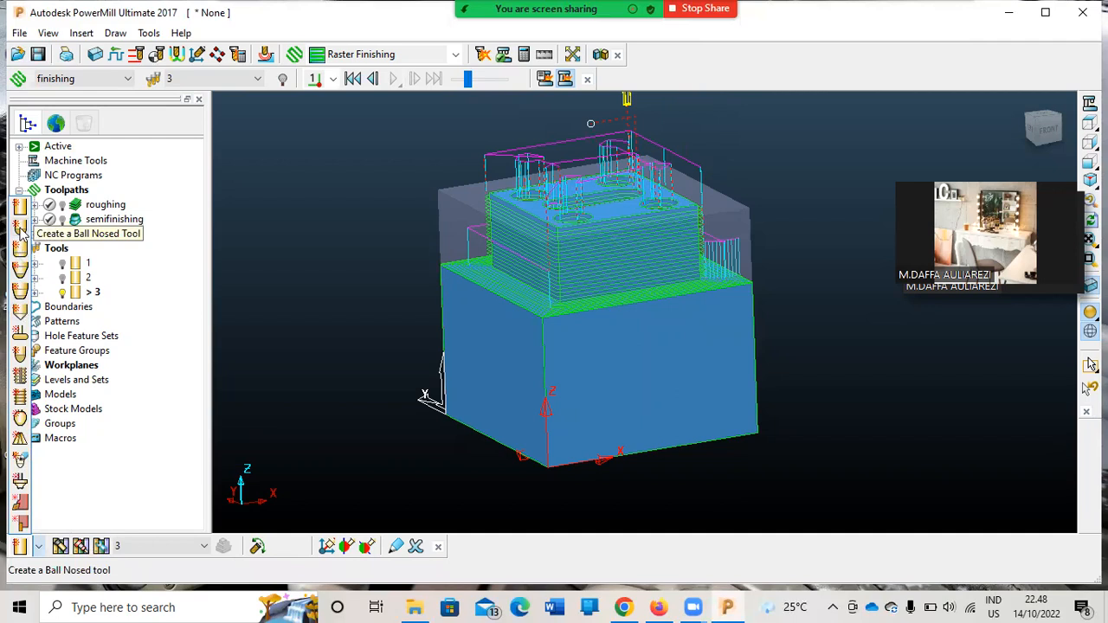
pyautogui.click(21, 227)
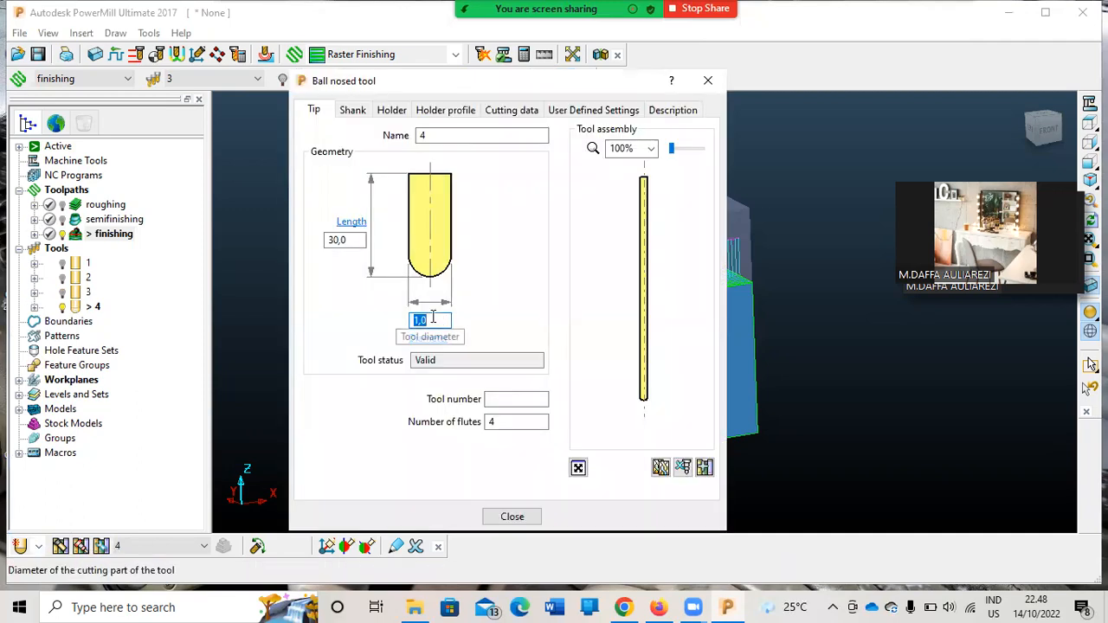
pyautogui.write('0,8')
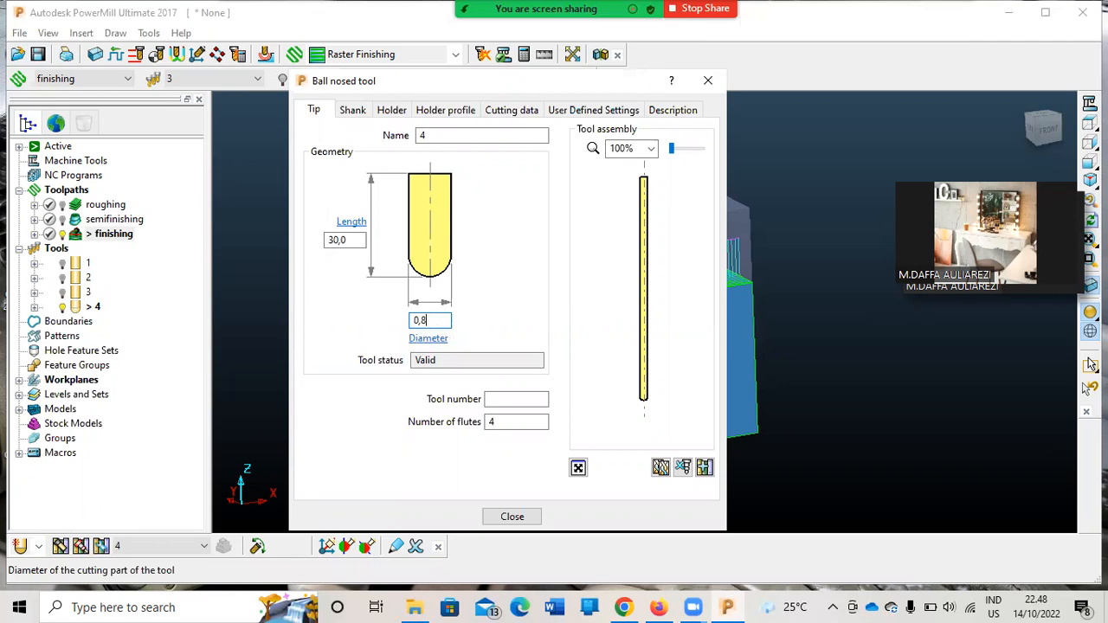
pyautogui.press('Return')
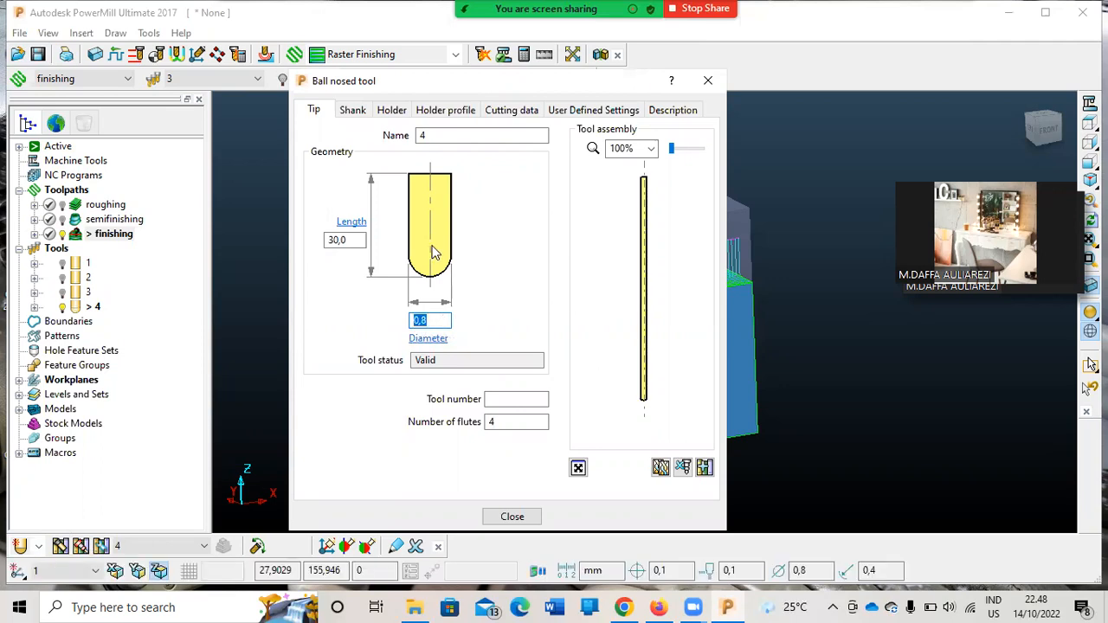
pyautogui.moveTo(351, 240); pyautogui.dragTo(325, 245)
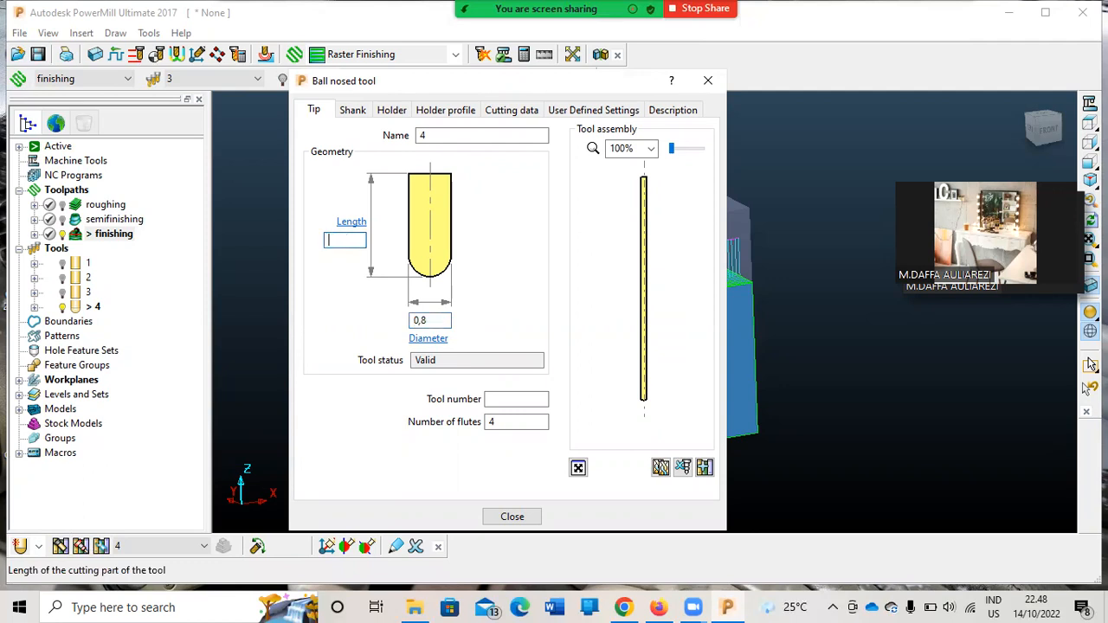
pyautogui.press('Return')
pyautogui.click(508, 399)
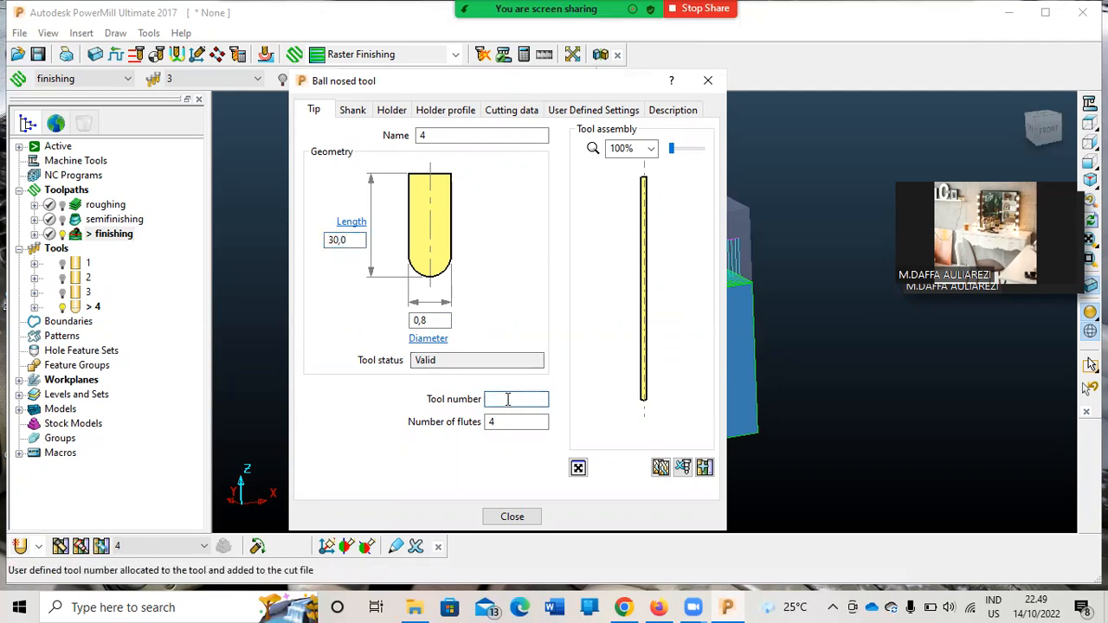
# Add a shank component to the ball nosed tool and set its length to 15 mm
pyautogui.click(353, 110)
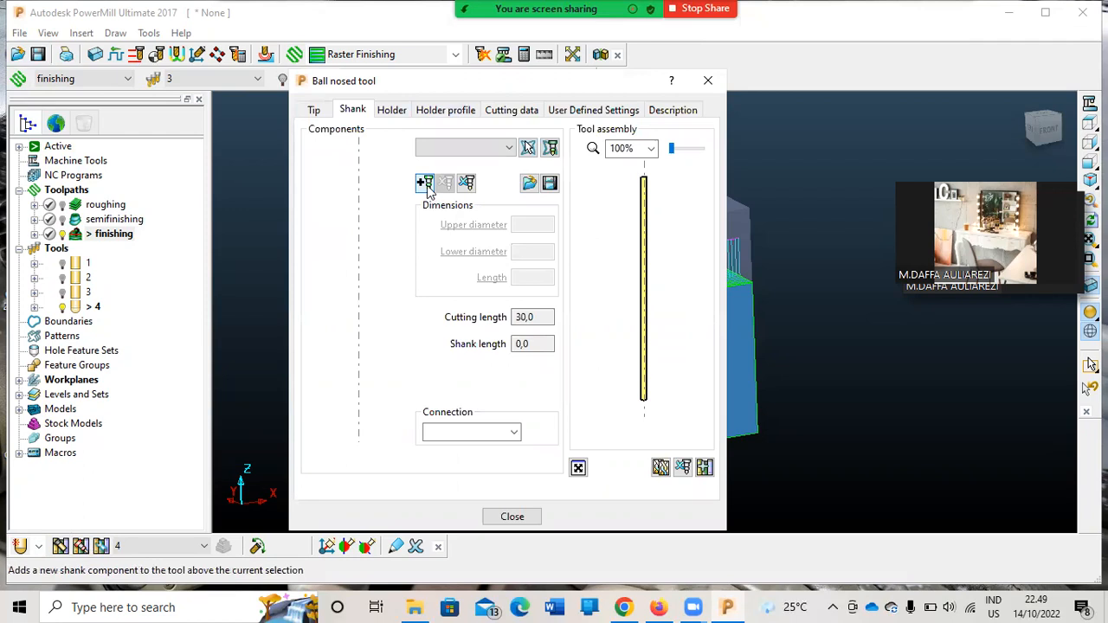
pyautogui.click(425, 183)
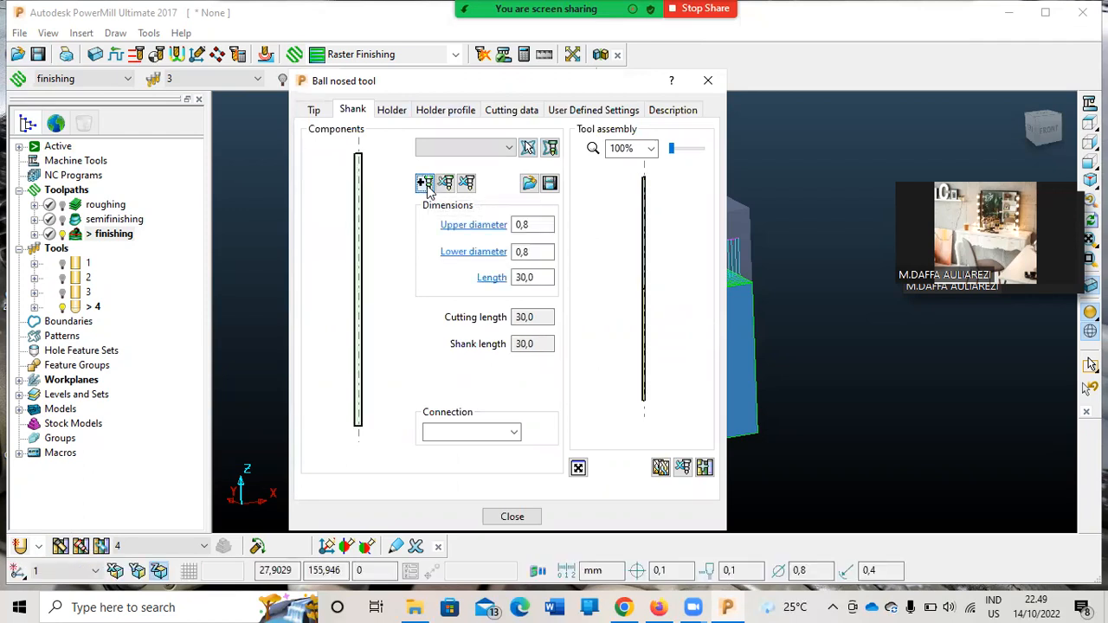
pyautogui.moveTo(534, 277); pyautogui.dragTo(518, 286)
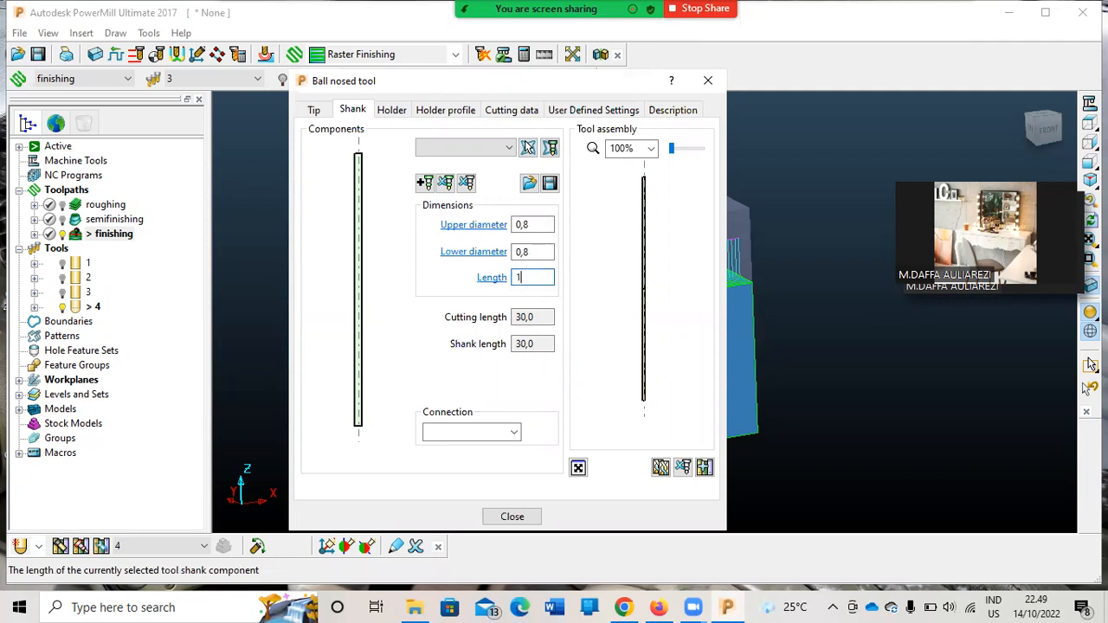
pyautogui.write('15')
pyautogui.press('Return')
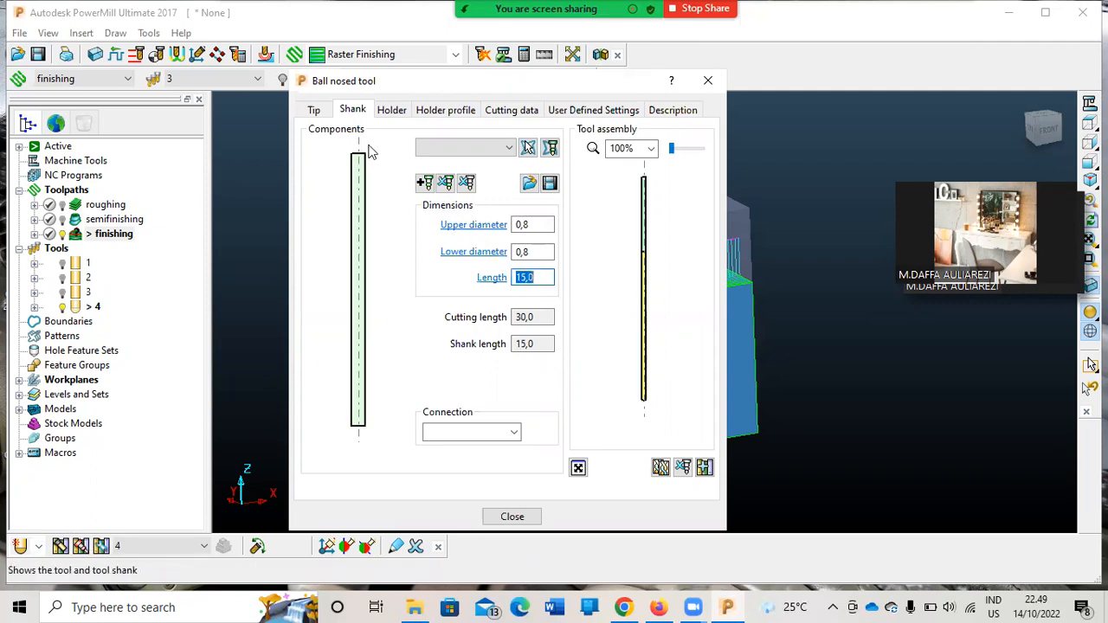
# Add a holder component to the ball nosed tool and set its length to 10 mm
pyautogui.click(393, 118)
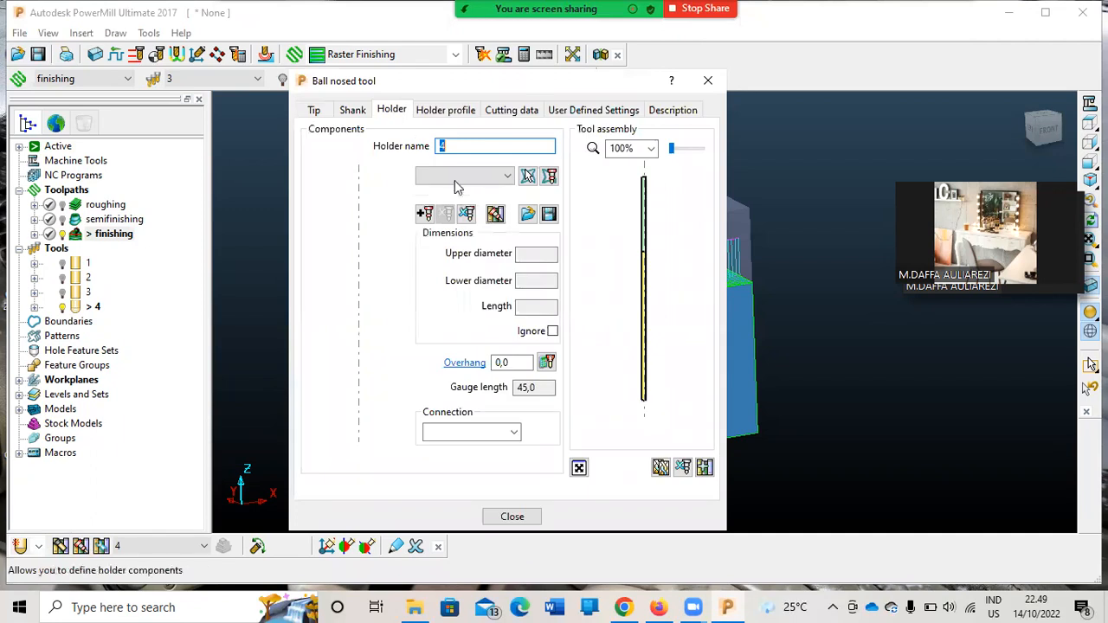
pyautogui.click(424, 214)
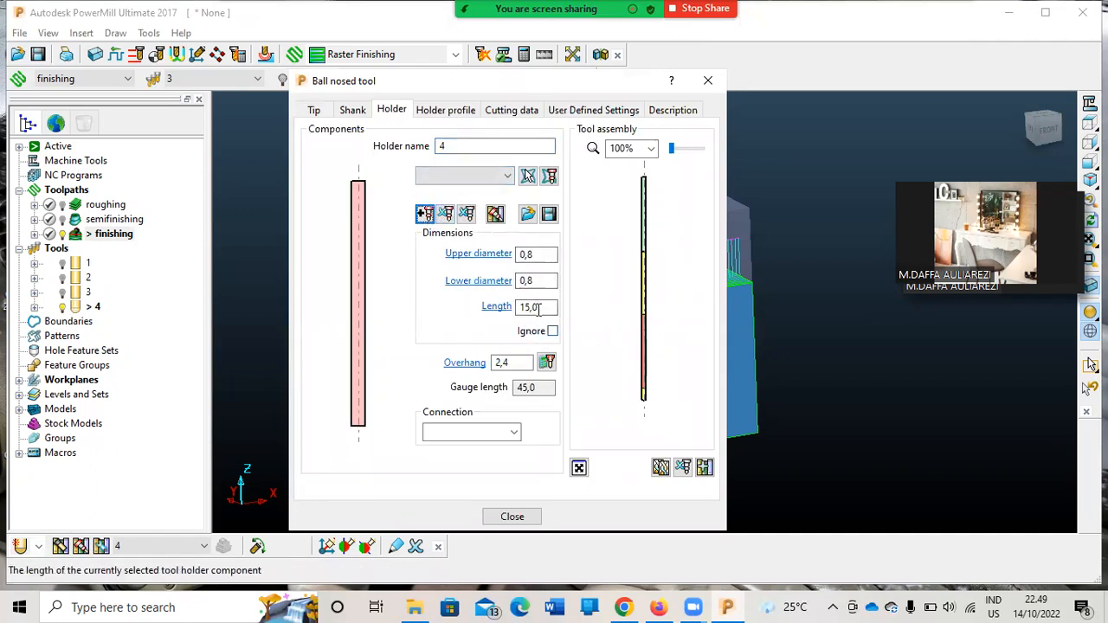
pyautogui.moveTo(536, 307); pyautogui.dragTo(519, 307)
pyautogui.press('Return')
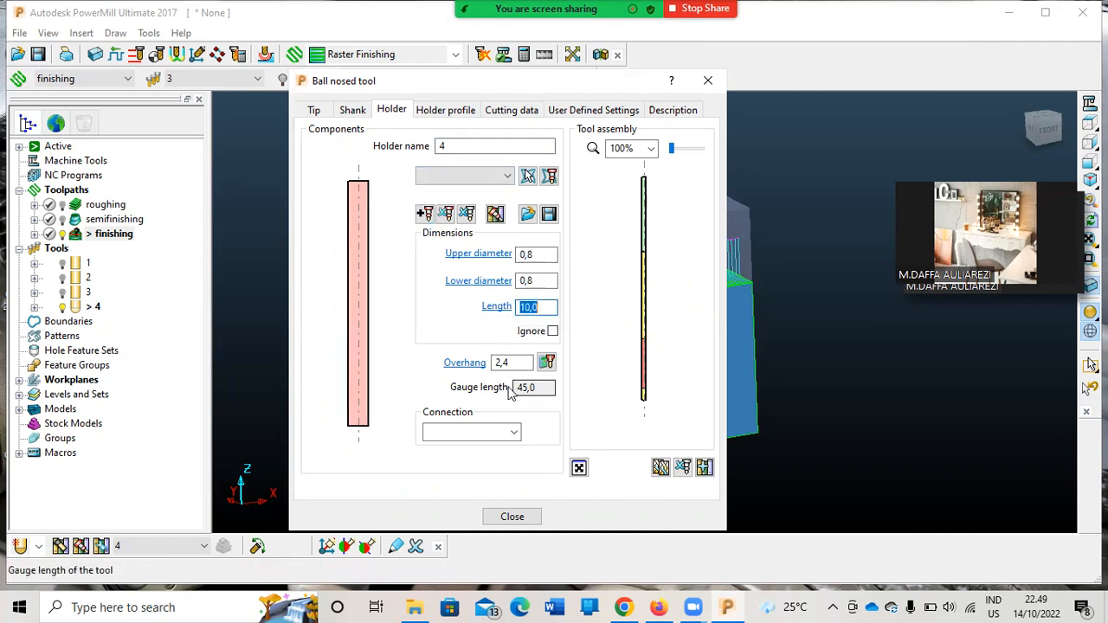
# Try a holder overhang of 50 mm for the ball nosed tool
pyautogui.moveTo(511, 363); pyautogui.dragTo(497, 363)
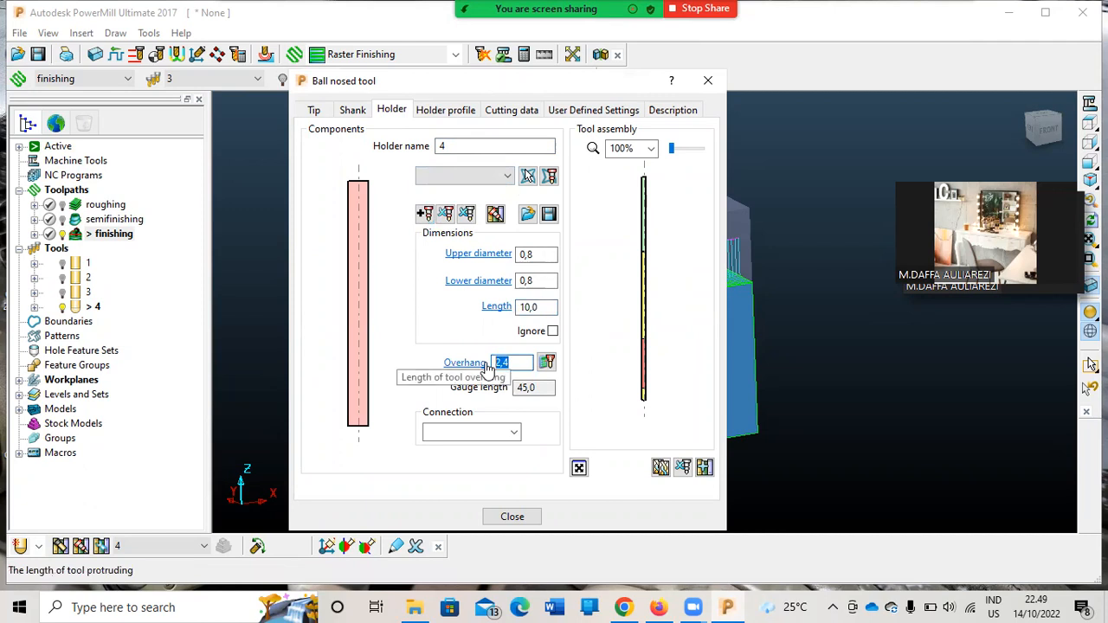
pyautogui.write('50')
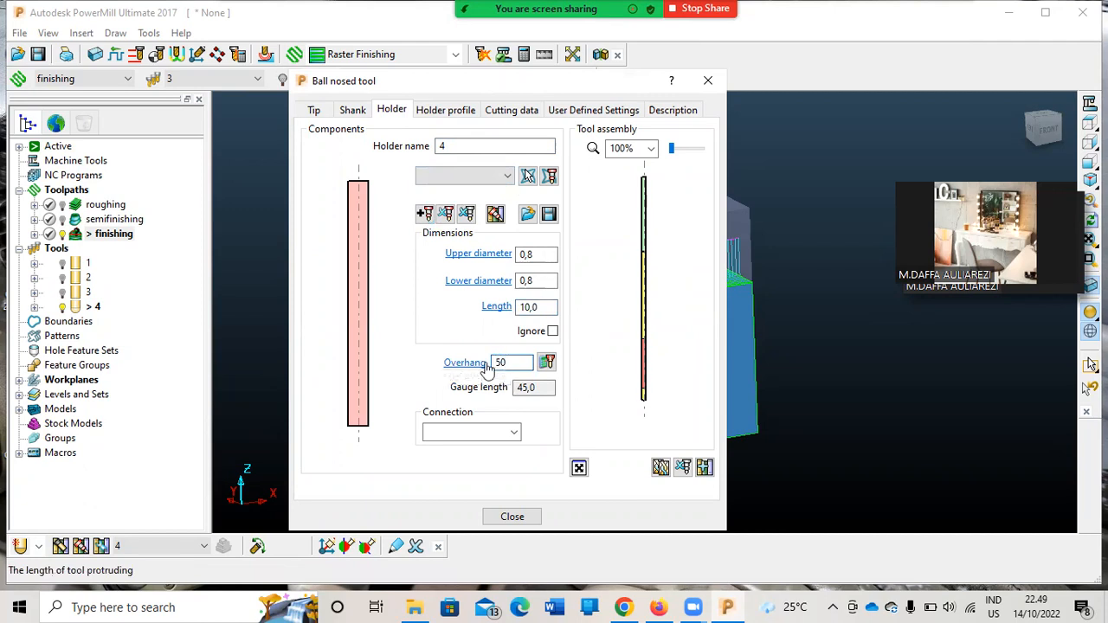
pyautogui.press('Return')
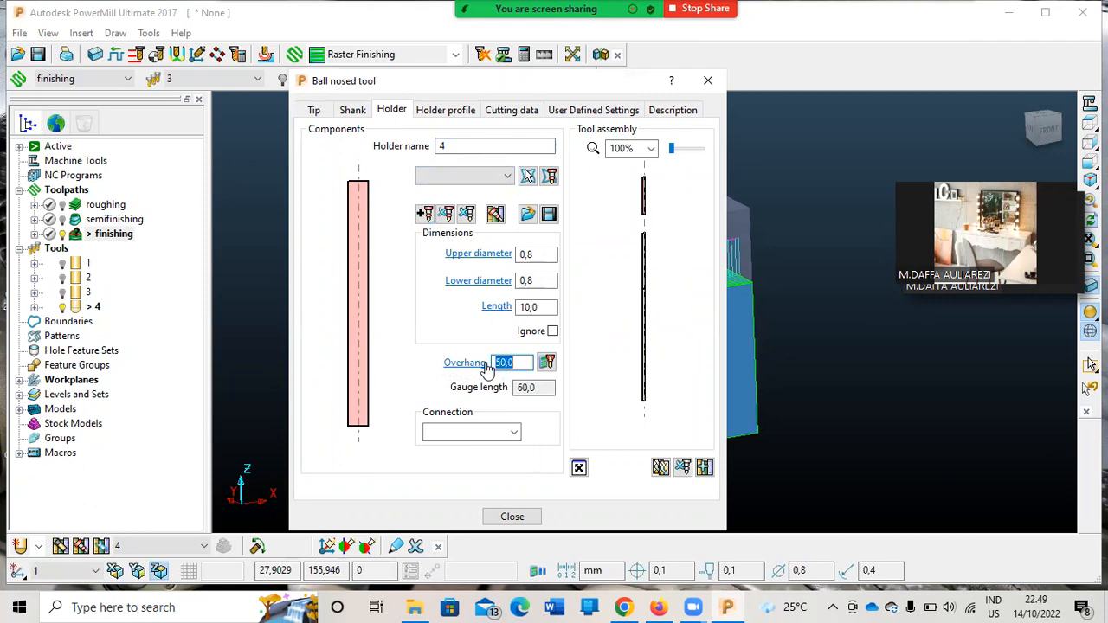
# Set the ball nosed tool's holder overhang to 35 mm and close the tool definition
pyautogui.press('Return')
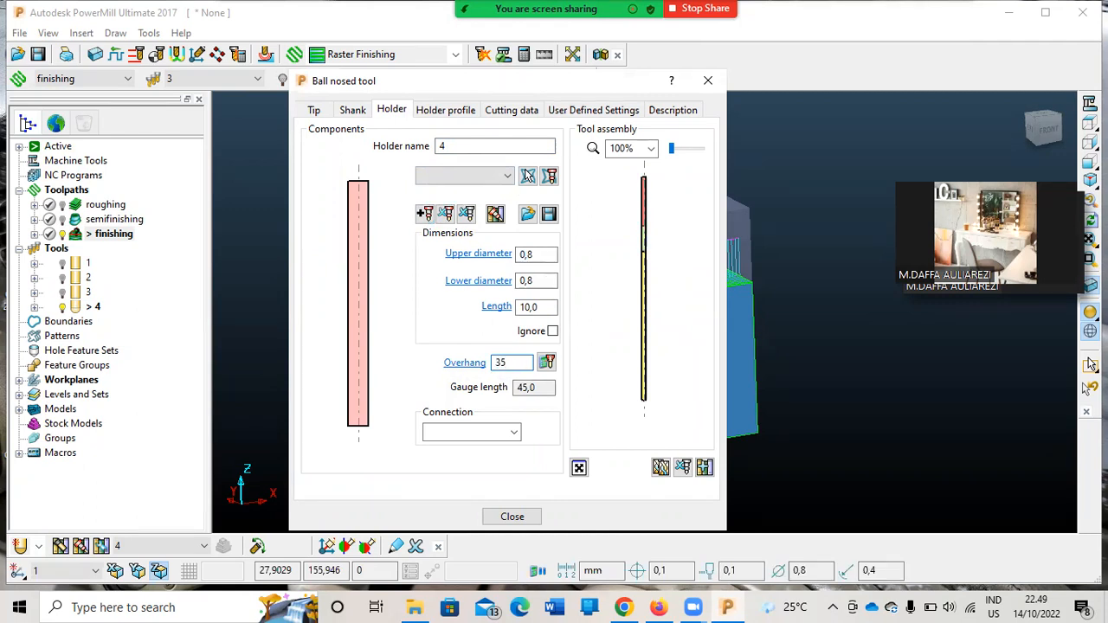
pyautogui.click(516, 514)
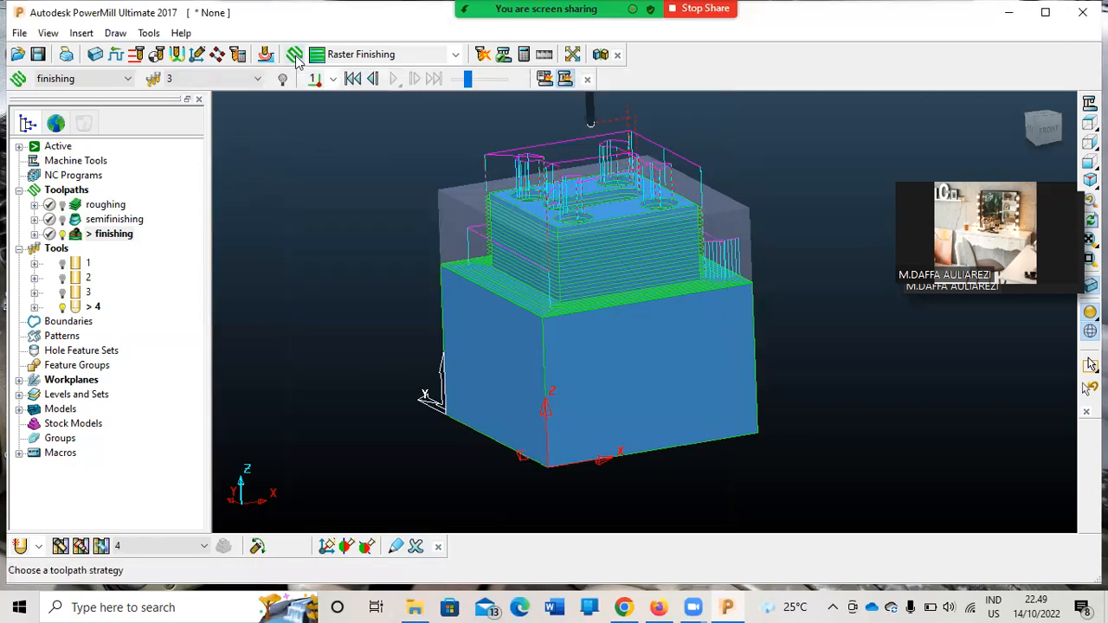
# Start another Steep and Shallow Finishing toolpath from the Finishing strategies
pyautogui.click(295, 56)
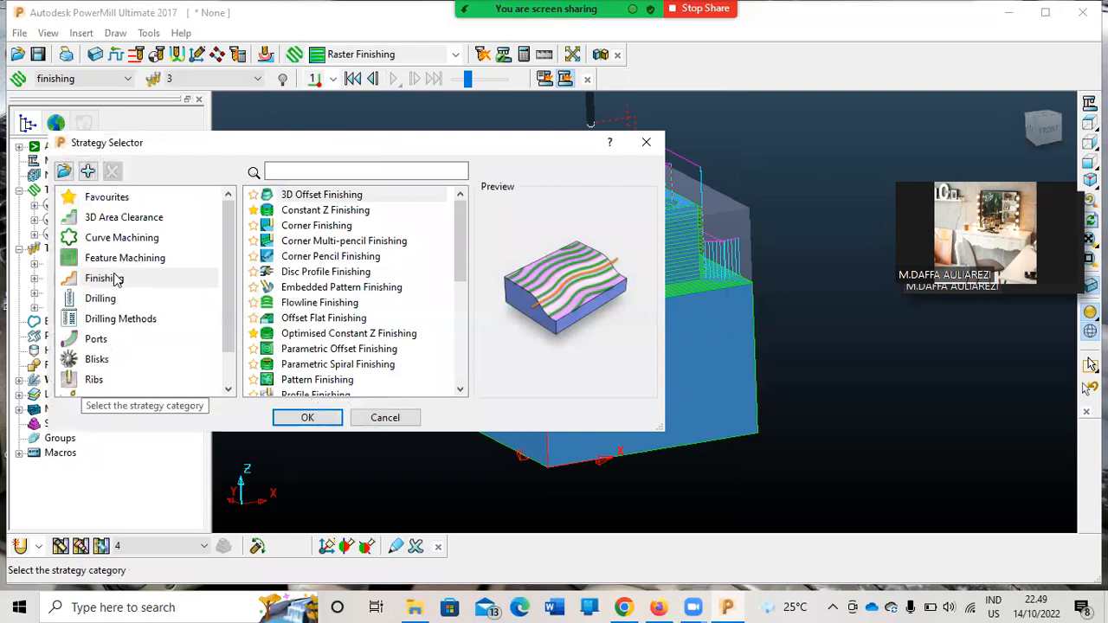
pyautogui.click(112, 279)
pyautogui.scroll(-5, 363, 298)
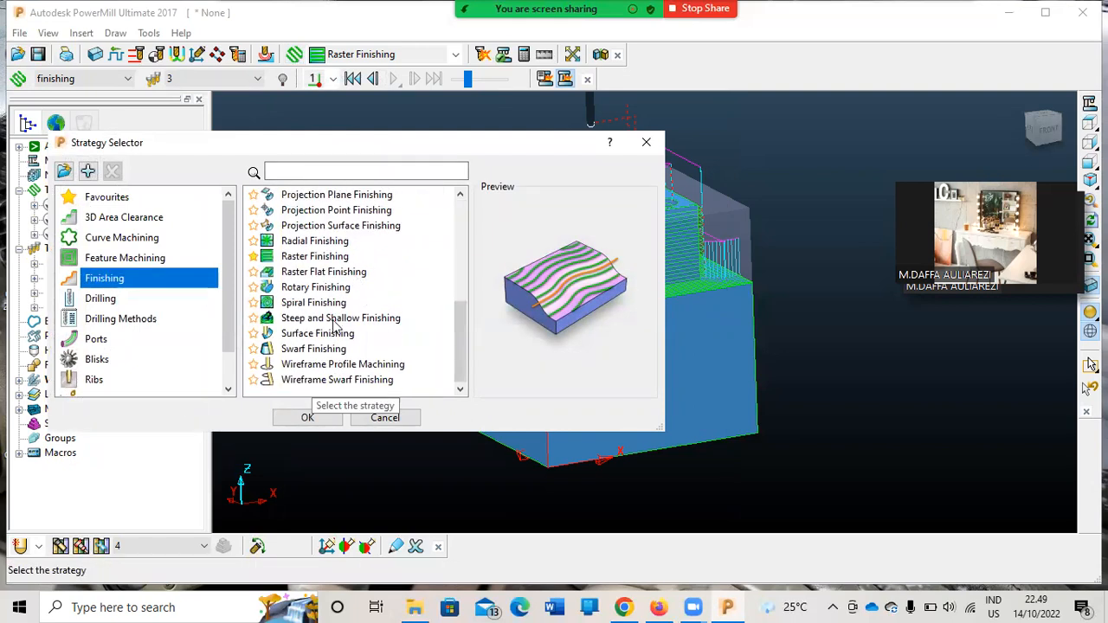
pyautogui.click(335, 319)
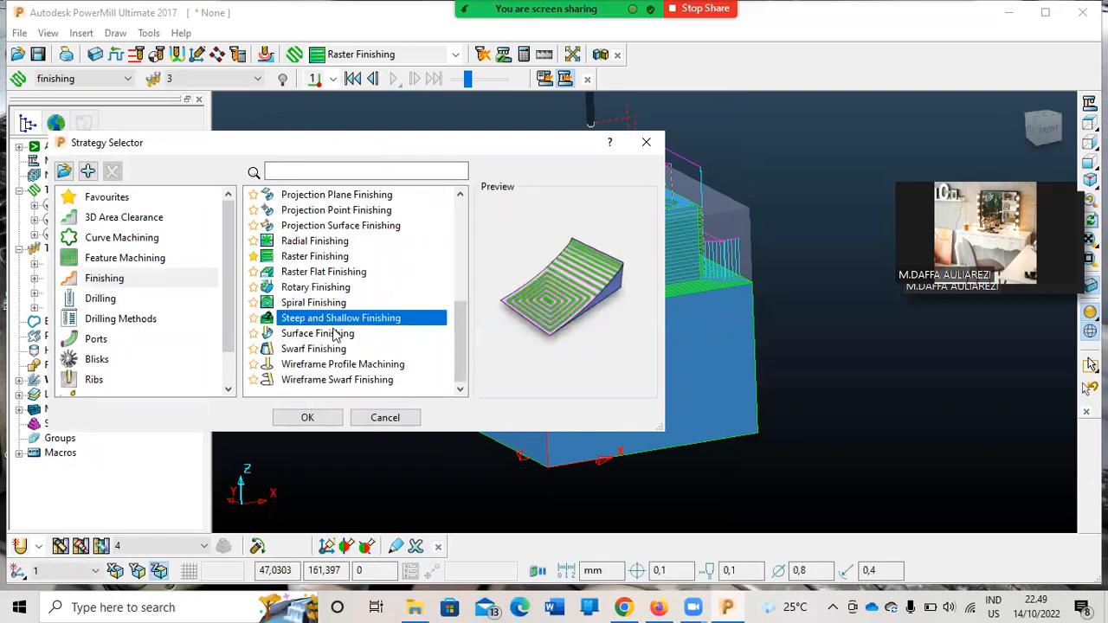
pyautogui.click(317, 419)
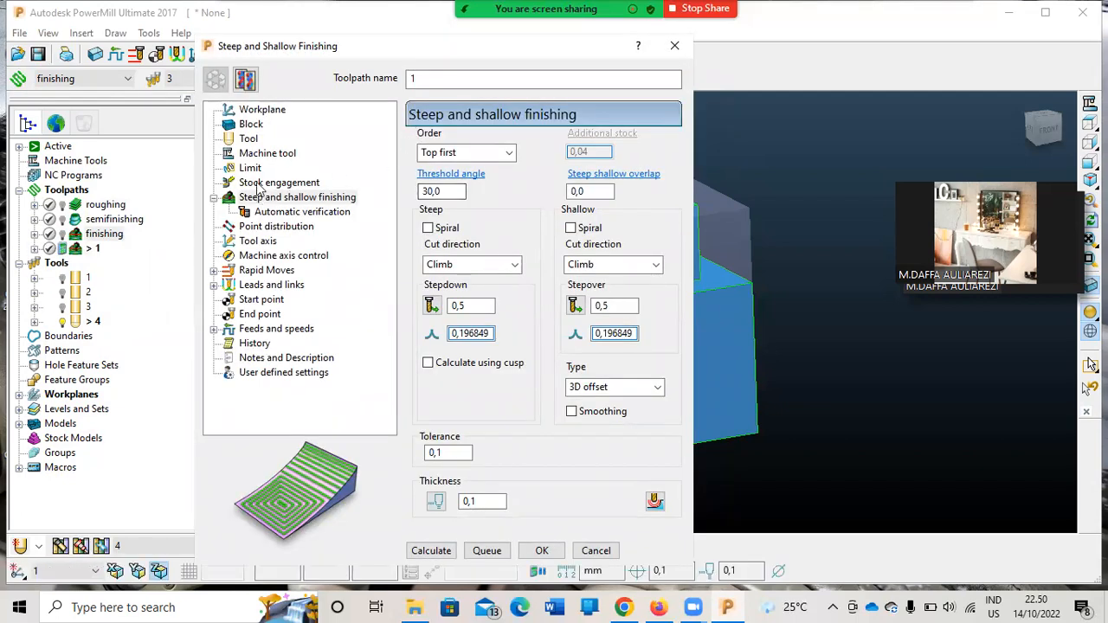
# Check that ball nosed tool 4 is assigned to the new toolpath and set its steep stepdown to 0,4 mm
pyautogui.click(249, 138)
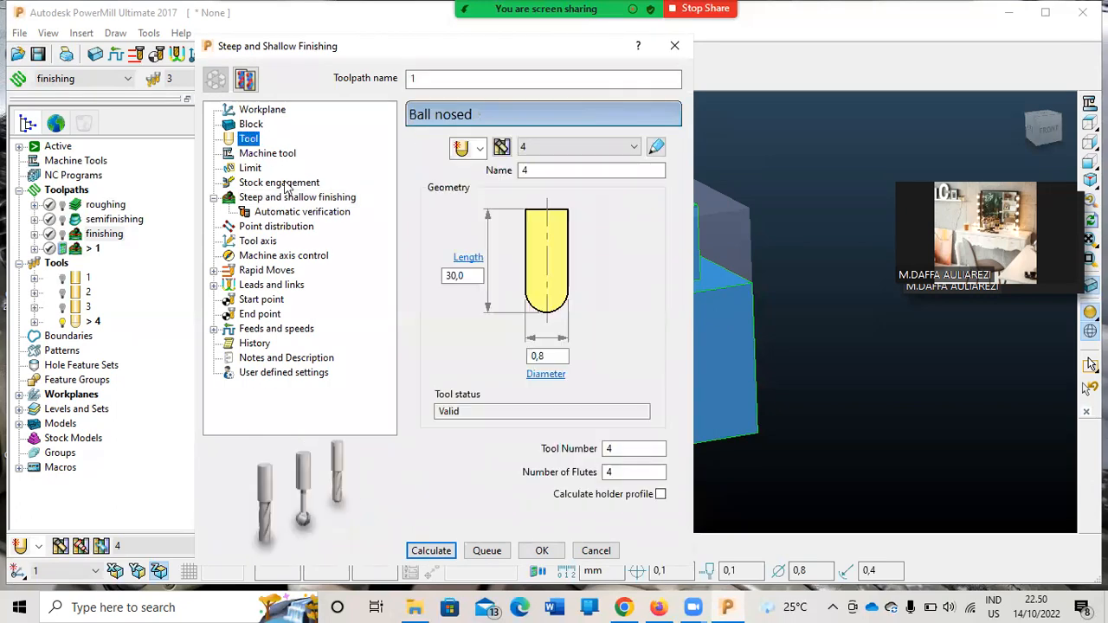
pyautogui.click(268, 197)
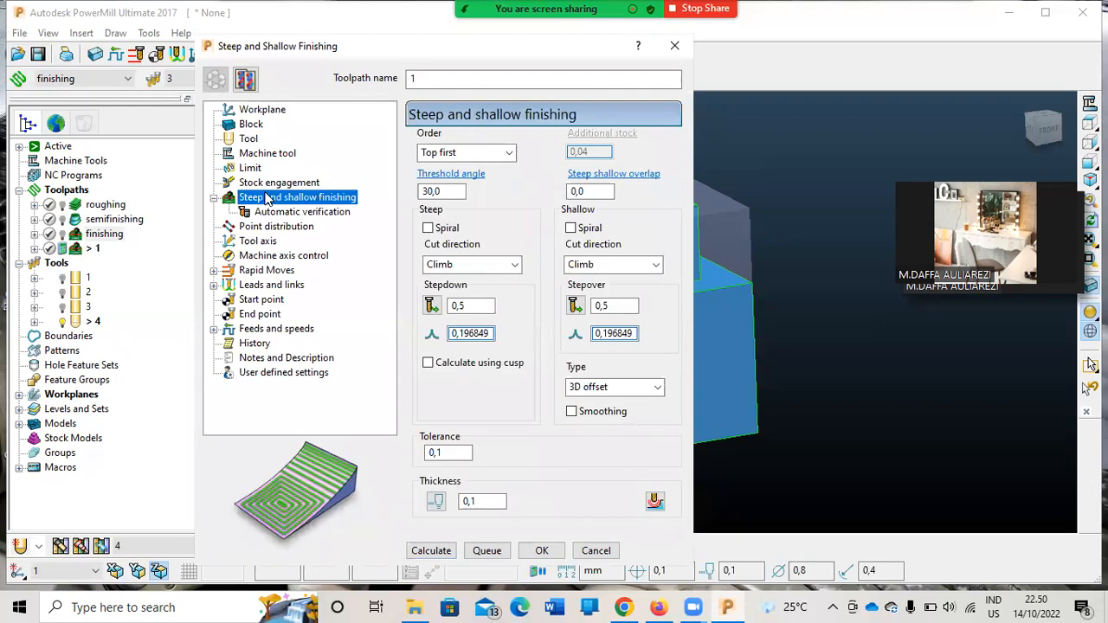
pyautogui.click(468, 305)
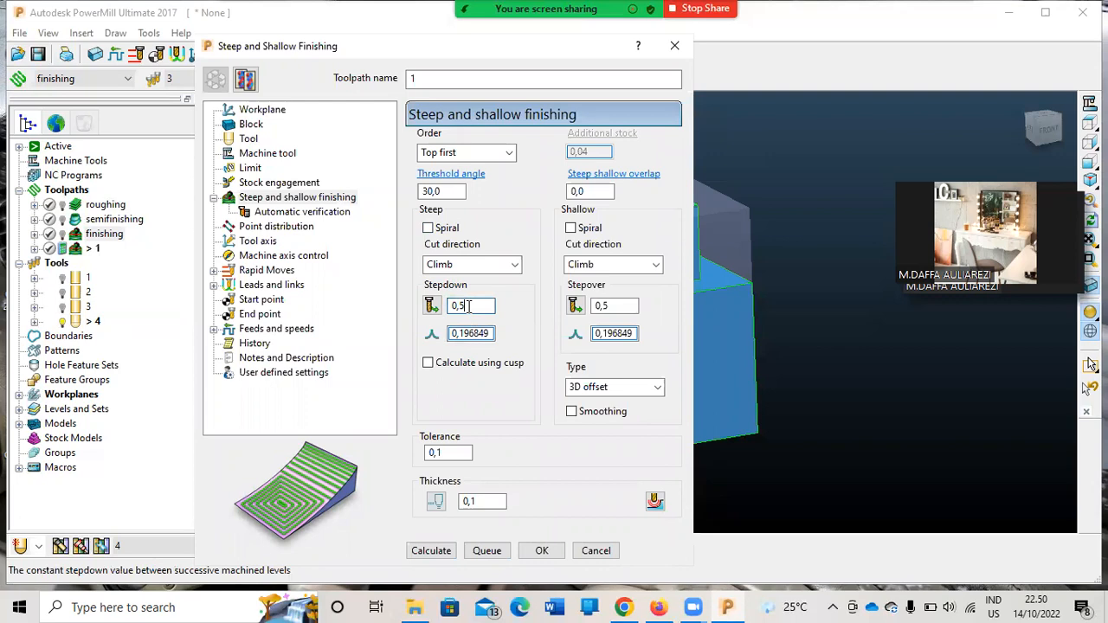
pyautogui.press('Return')
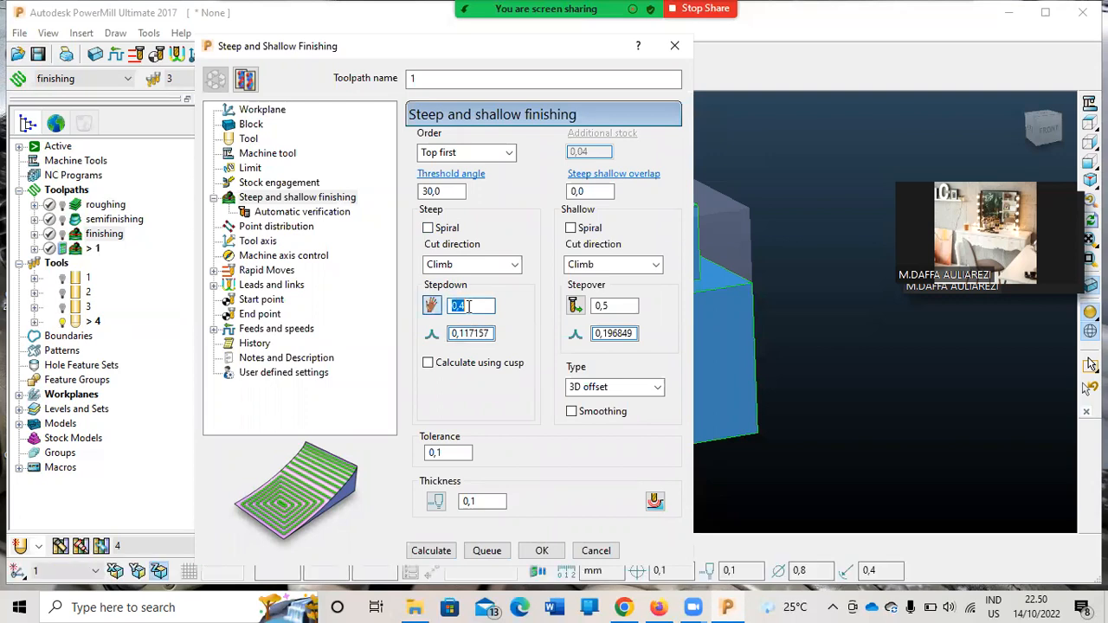
# Set the shallow stepover to 0,4 mm, then calculate the Steep and Shallow Finishing toolpath and close its settings
pyautogui.click(609, 309)
pyautogui.press('Return')
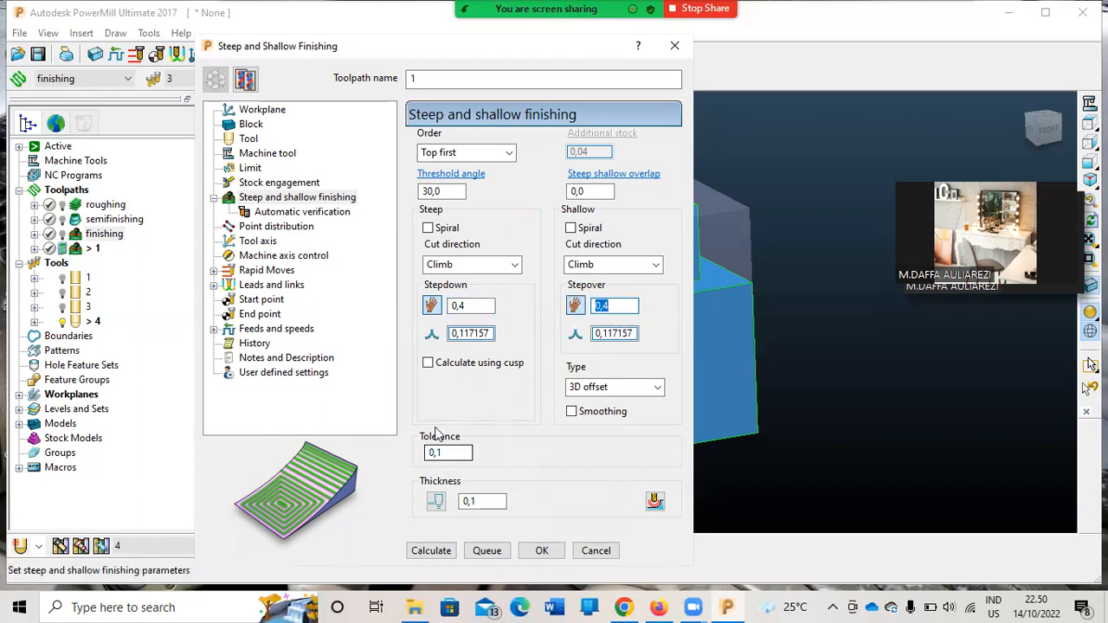
pyautogui.click(433, 554)
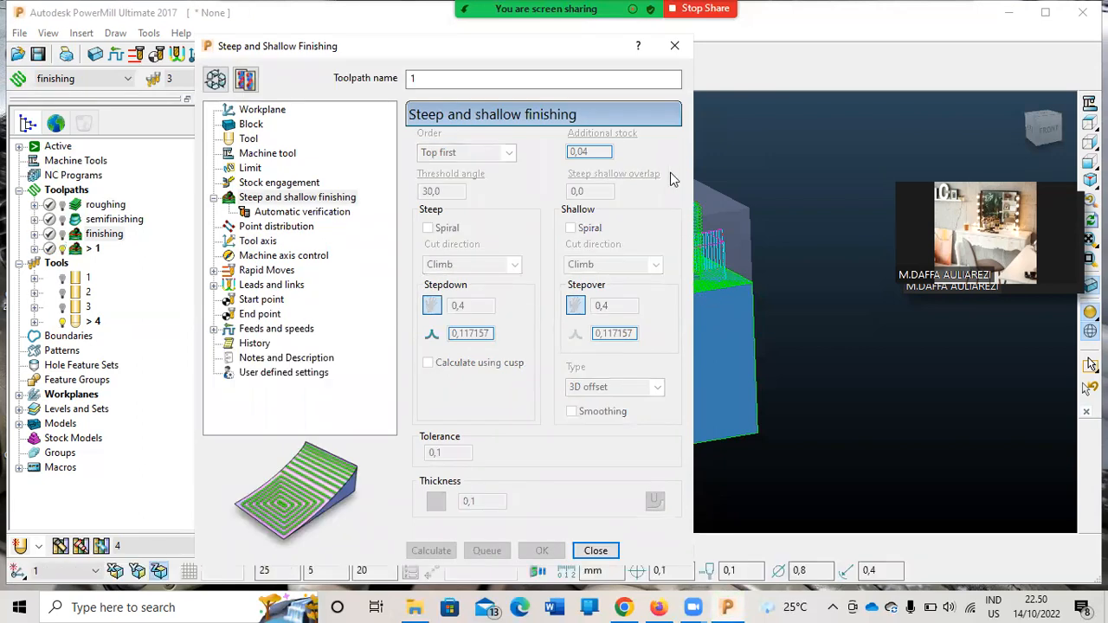
pyautogui.click(675, 46)
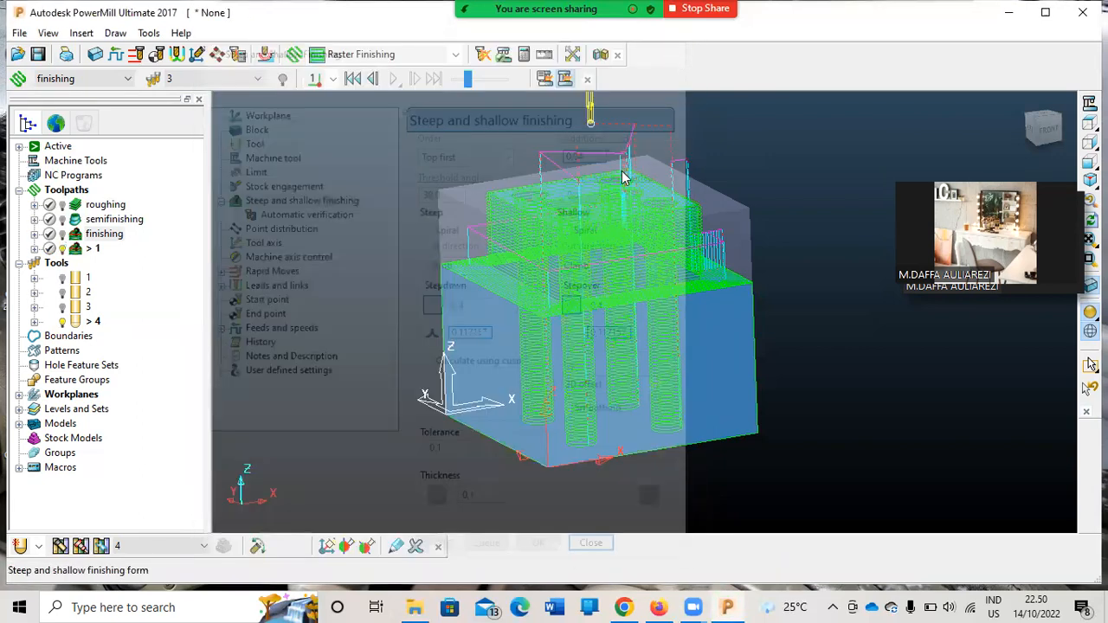
# Rename the new Steep and Shallow Finishing toolpath as boundary in its settings
pyautogui.rightClick(92, 251)
pyautogui.click(158, 100)
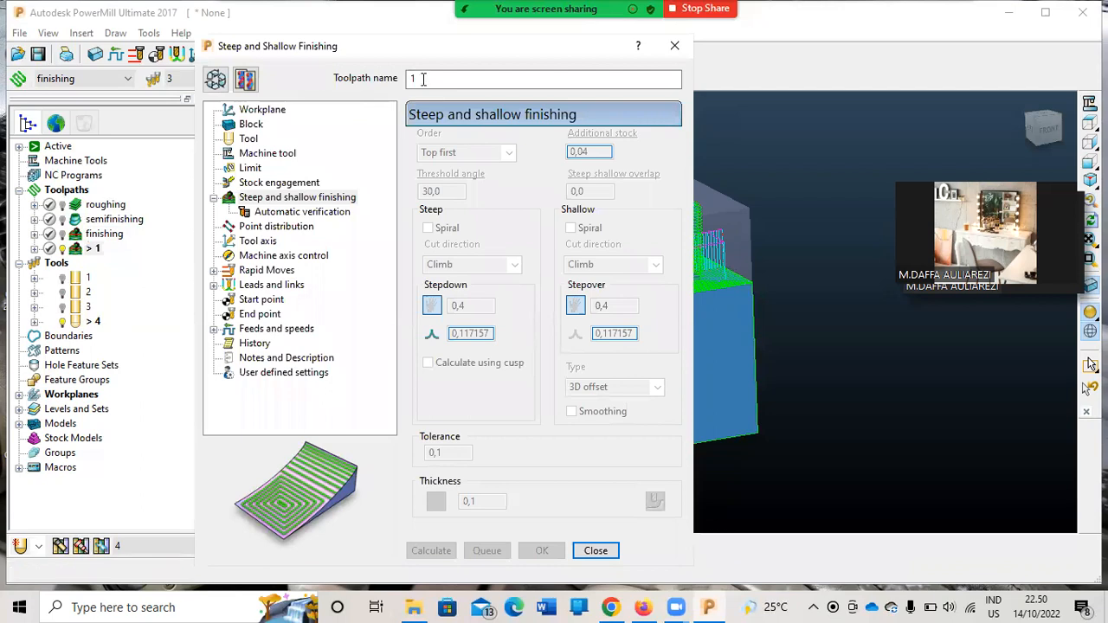
pyautogui.click(422, 79)
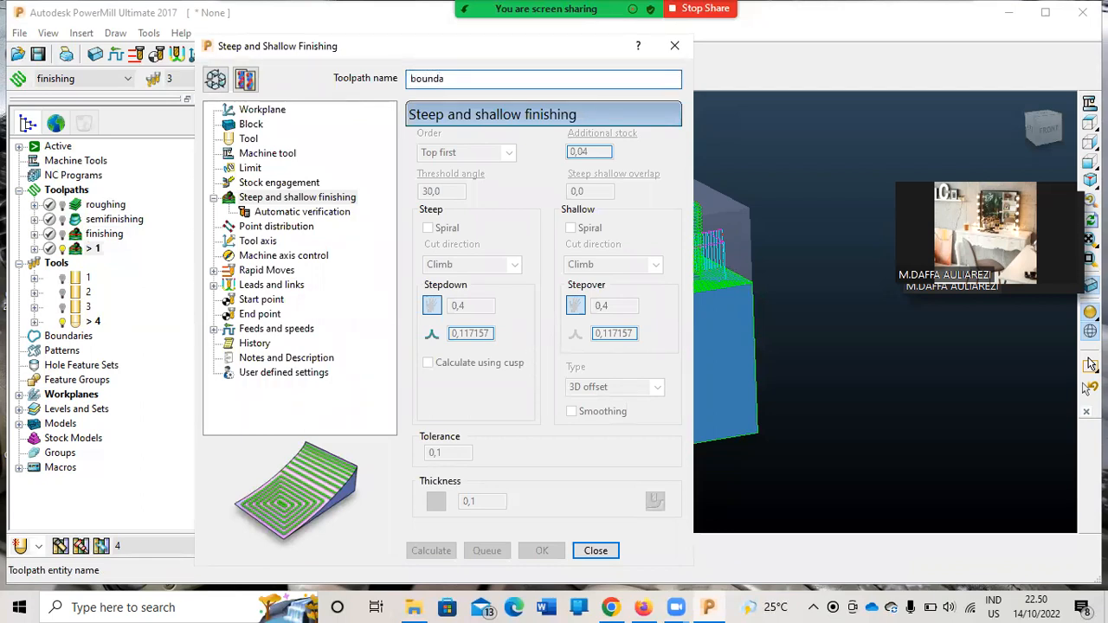
pyautogui.press('Return')
pyautogui.click(663, 55)
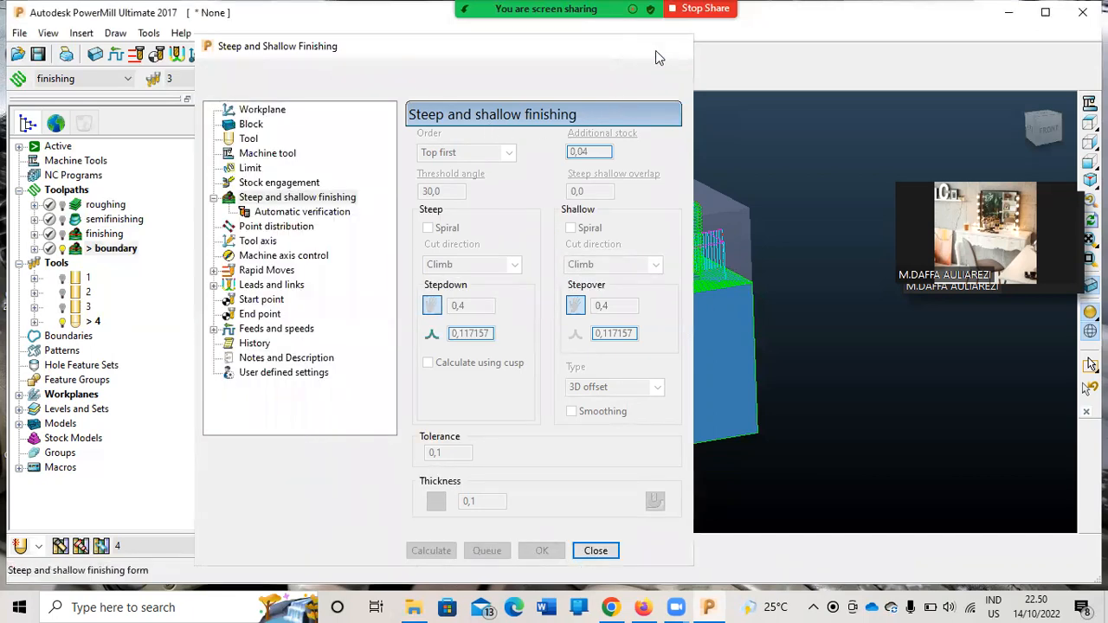
# Simulate the boundary toolpath from its start and play the simulation
pyautogui.rightClick(72, 249)
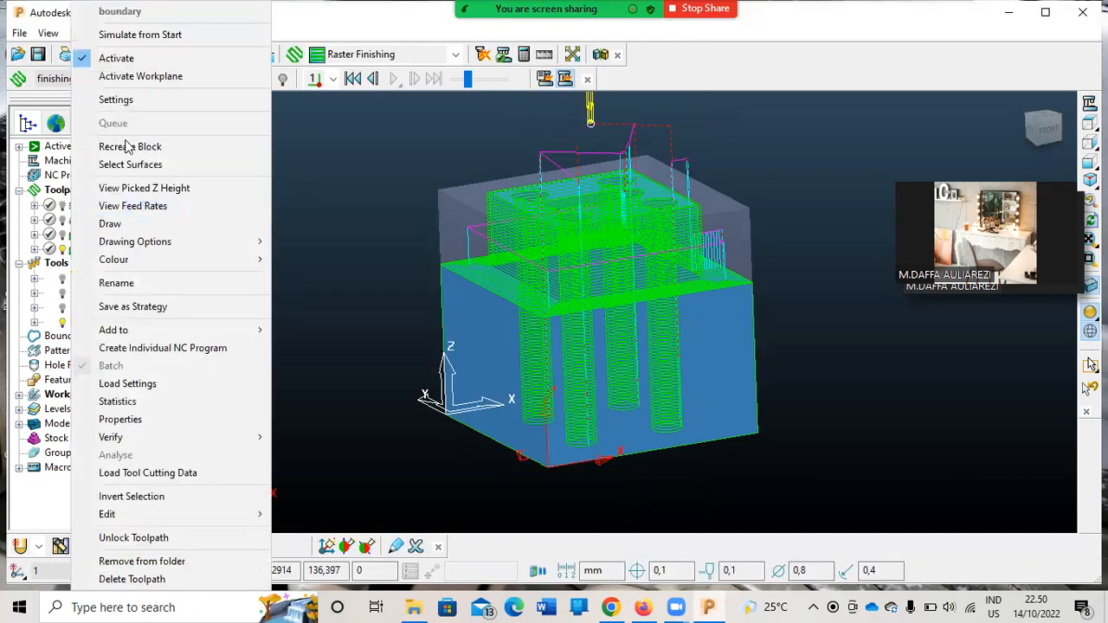
pyautogui.click(138, 35)
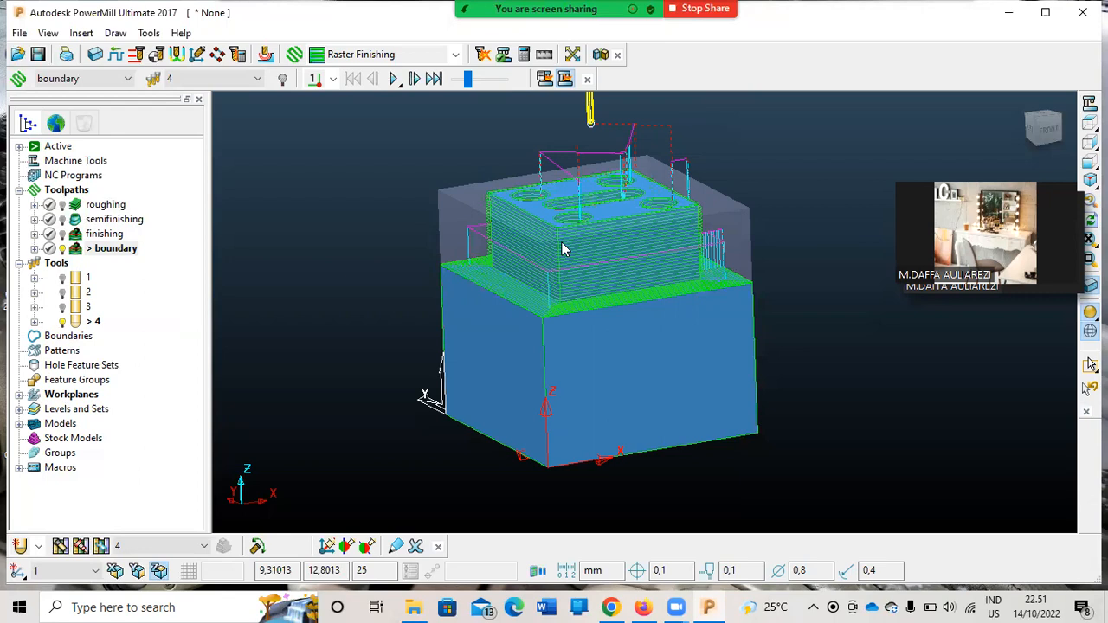
pyautogui.click(394, 78)
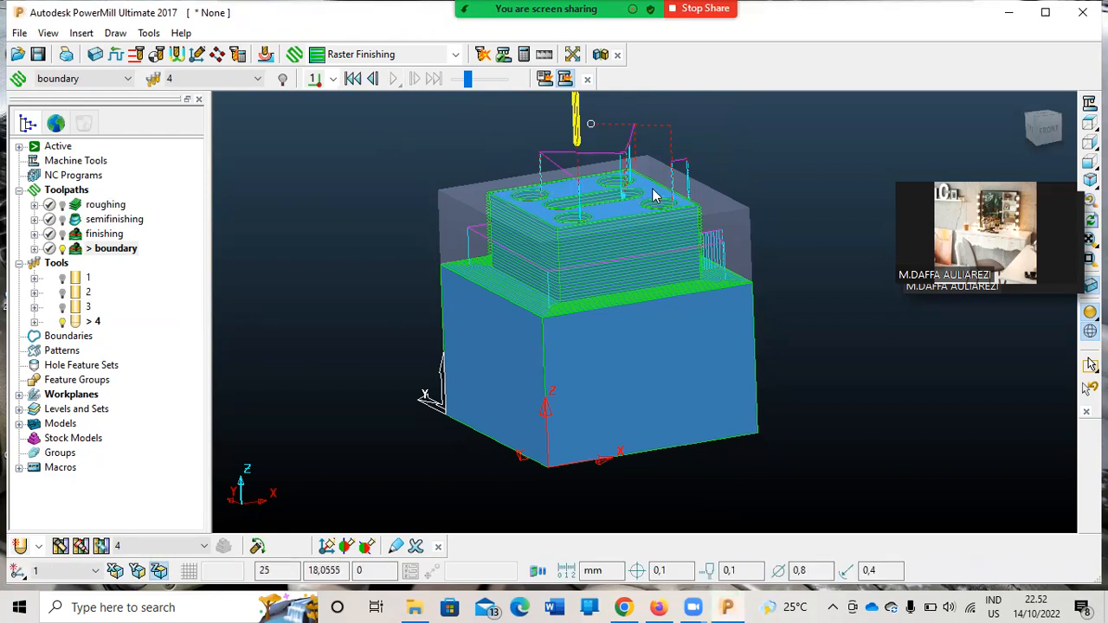
# Examine the boundary toolpath around the part's holes, central slot, raised block walls and surrounding ledge from several angles
pyautogui.moveTo(658, 193); pyautogui.dragTo(611, 257, button='middle')
pyautogui.scroll(5, 581, 241)
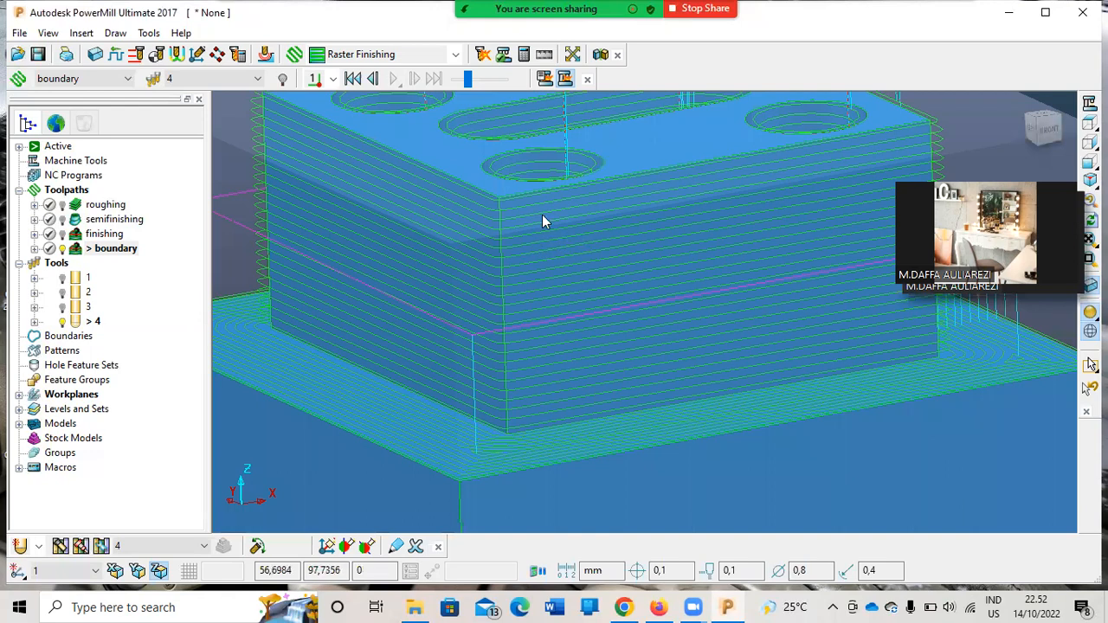
pyautogui.scroll(-1, 535, 208)
pyautogui.scroll(-2, 535, 206)
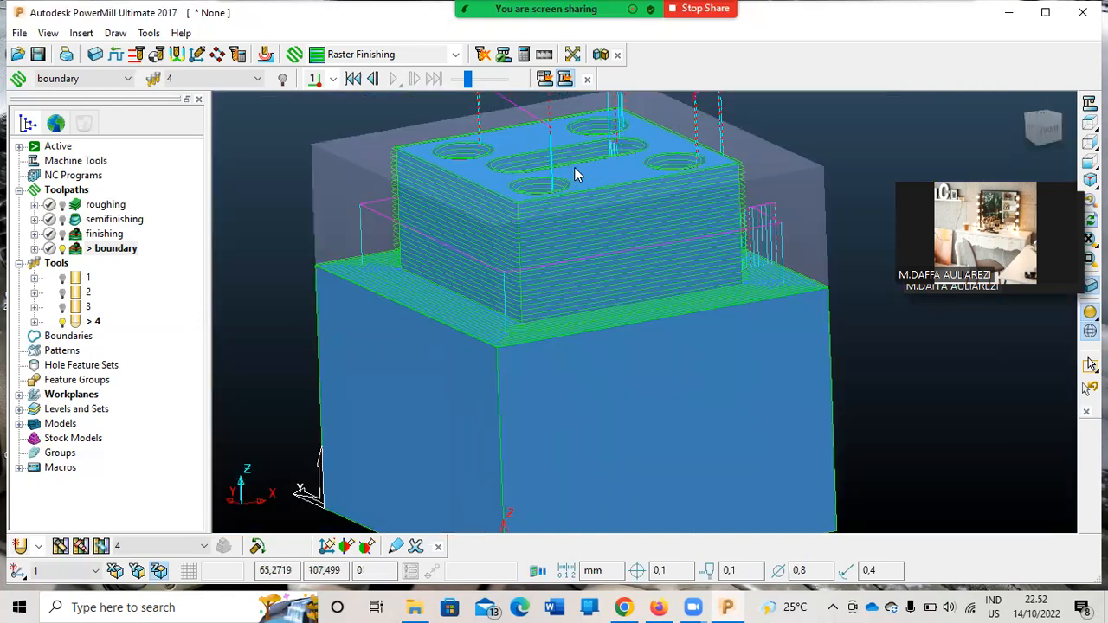
pyautogui.moveTo(562, 279); pyautogui.dragTo(636, 353, button='middle')
pyautogui.moveTo(641, 405); pyautogui.dragTo(554, 277, button='middle')
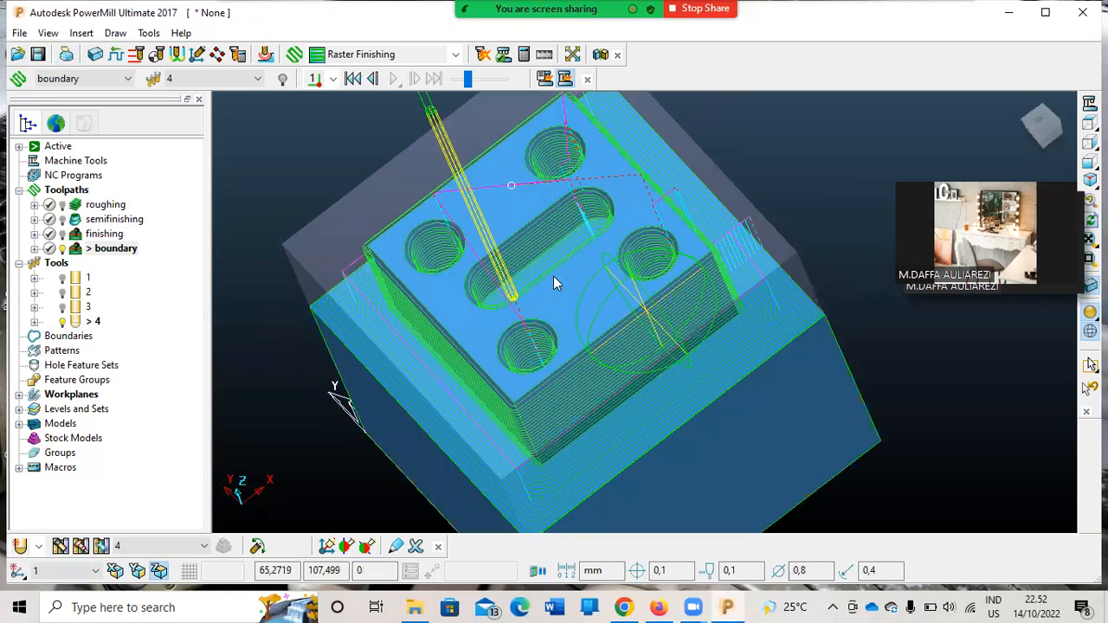
pyautogui.moveTo(667, 346); pyautogui.dragTo(652, 290, button='middle')
pyautogui.moveTo(597, 265); pyautogui.dragTo(663, 283, button='middle')
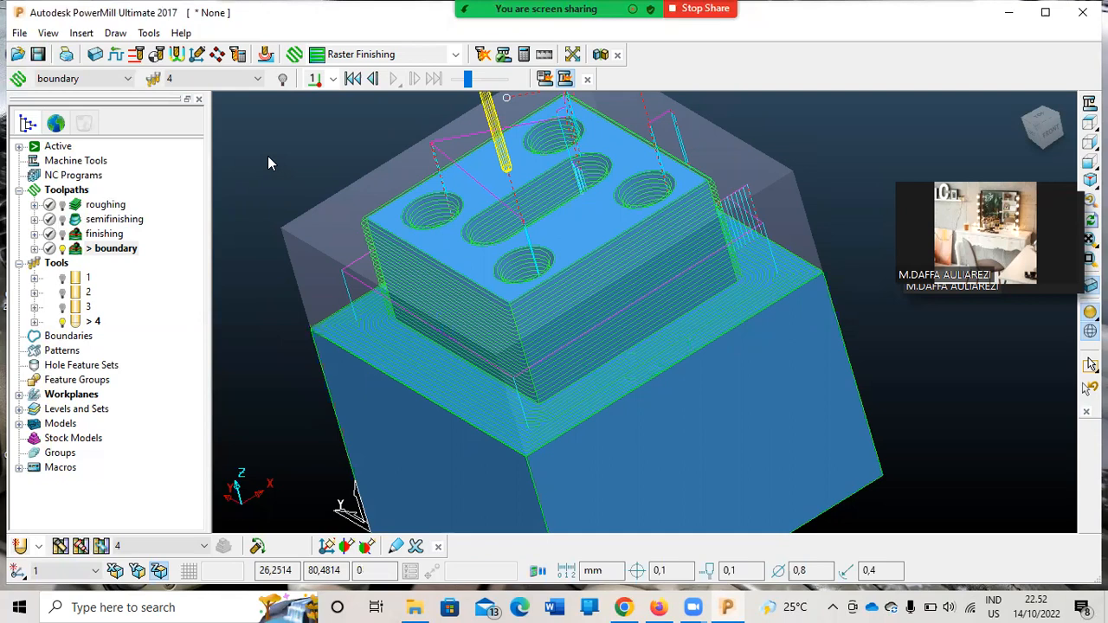
pyautogui.moveTo(524, 192); pyautogui.dragTo(490, 130, button='middle')
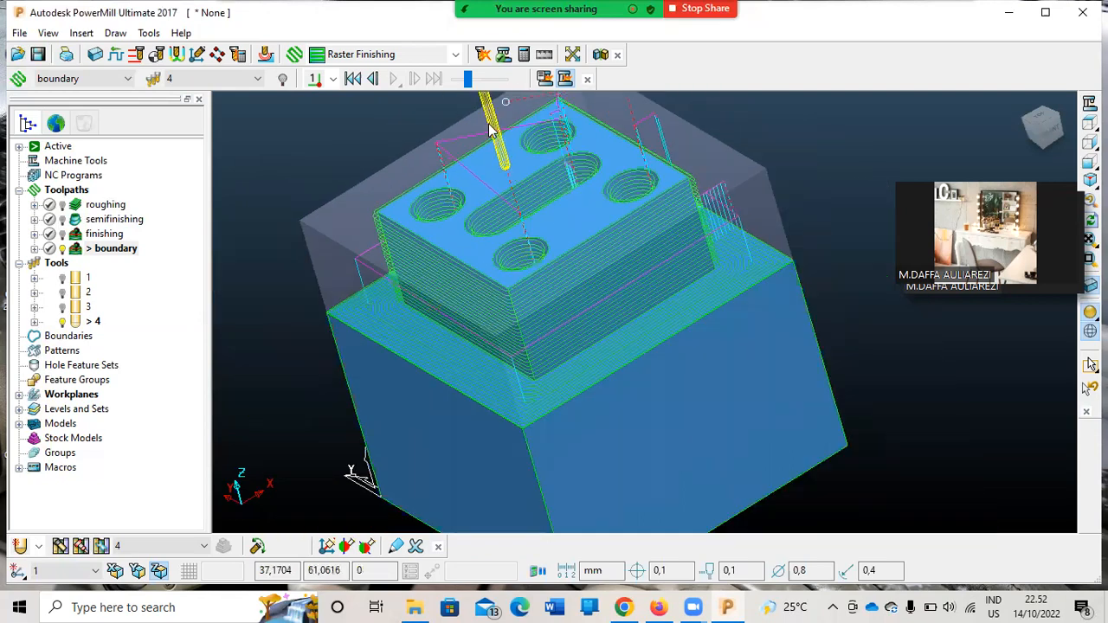
pyautogui.scroll(-2, 491, 129)
pyautogui.scroll(-2, 498, 117)
pyautogui.moveTo(649, 7)
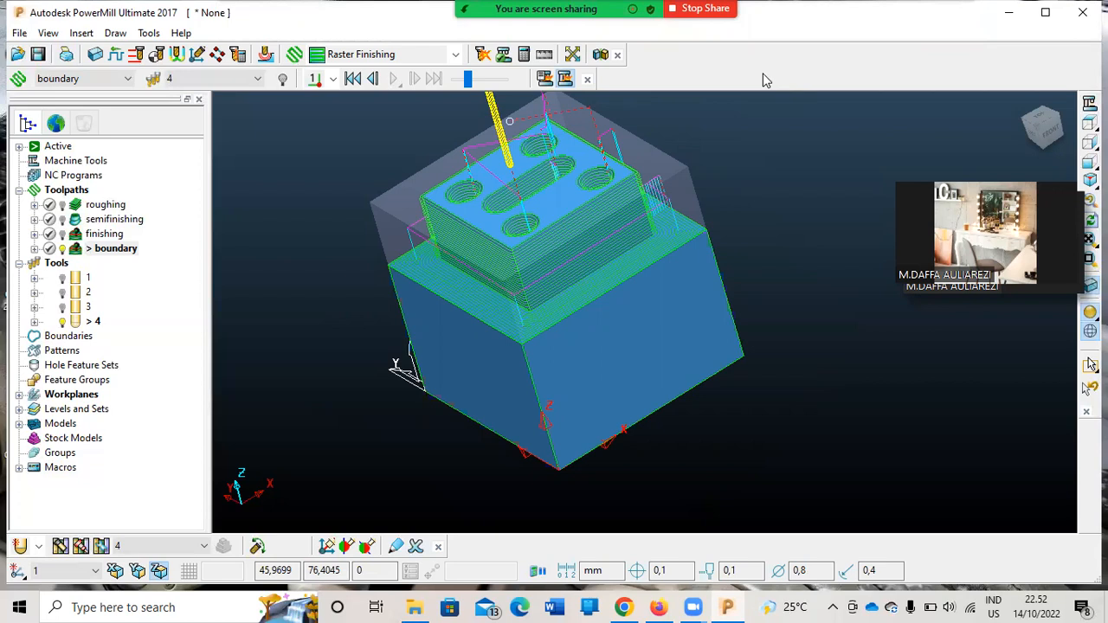
pyautogui.moveTo(753, 11)
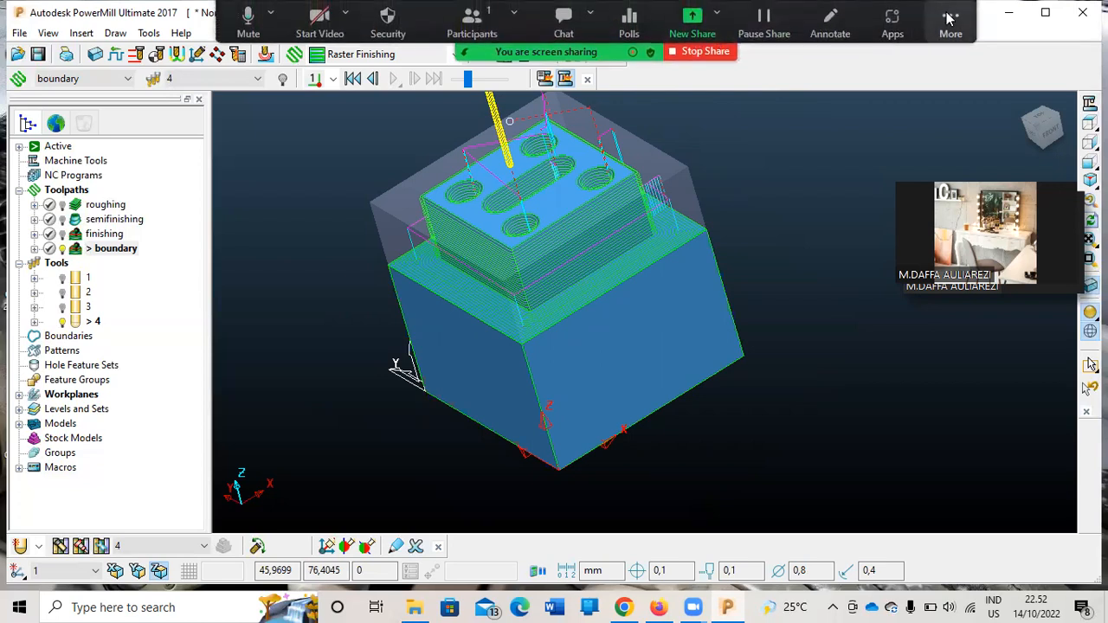